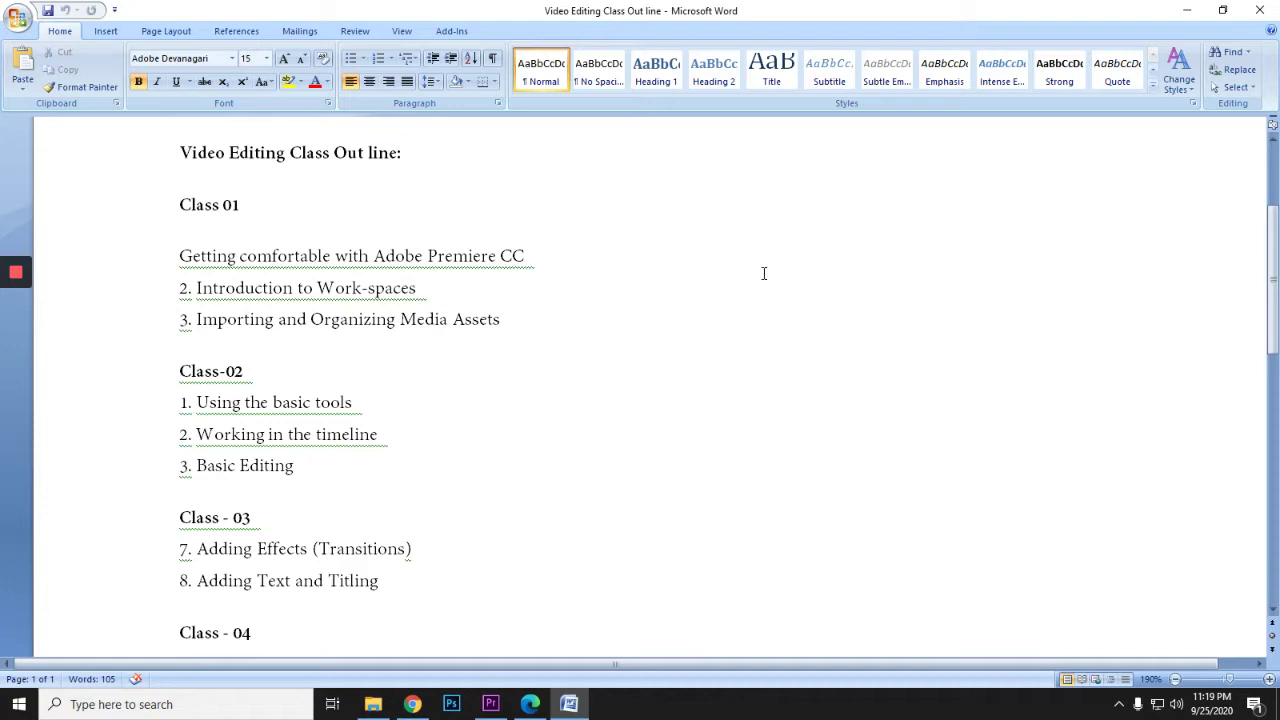
- Look through the class headings and topics in the Video Editing Class Out line document
scroll(297, 451, "up", 3)
scroll(180, 451, "up", 3)
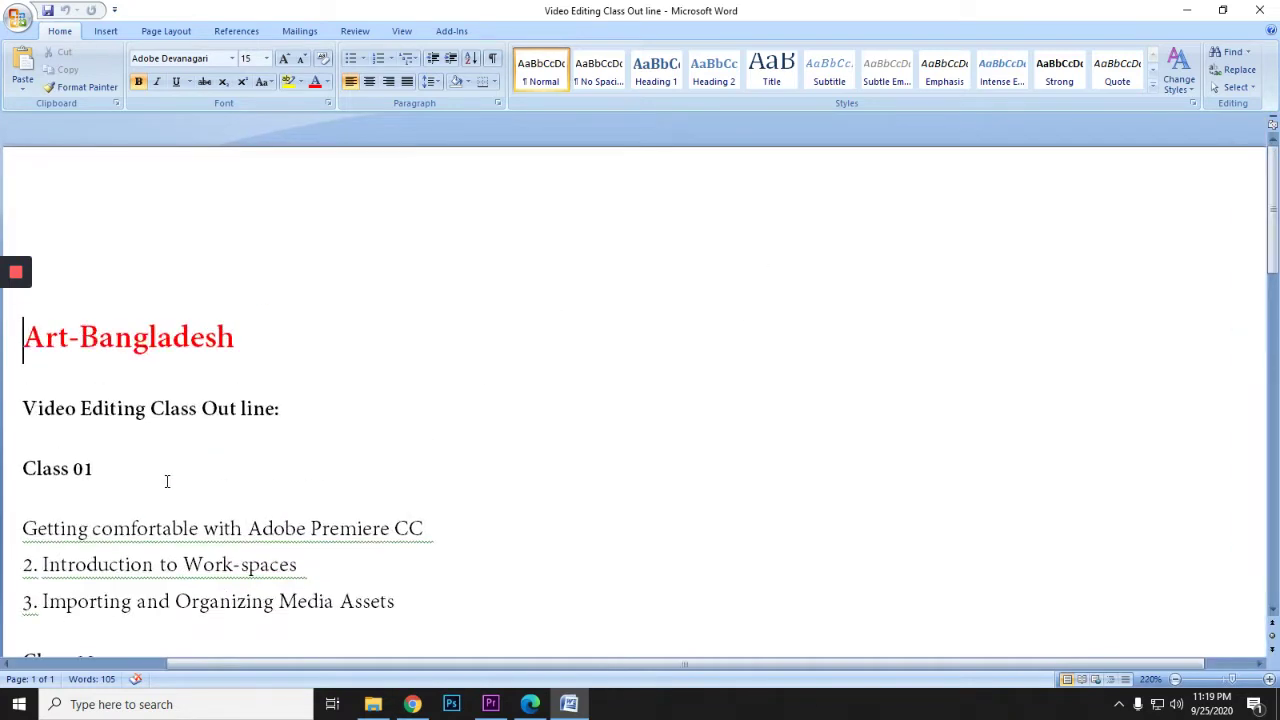
scroll(167, 481, "down", 5)
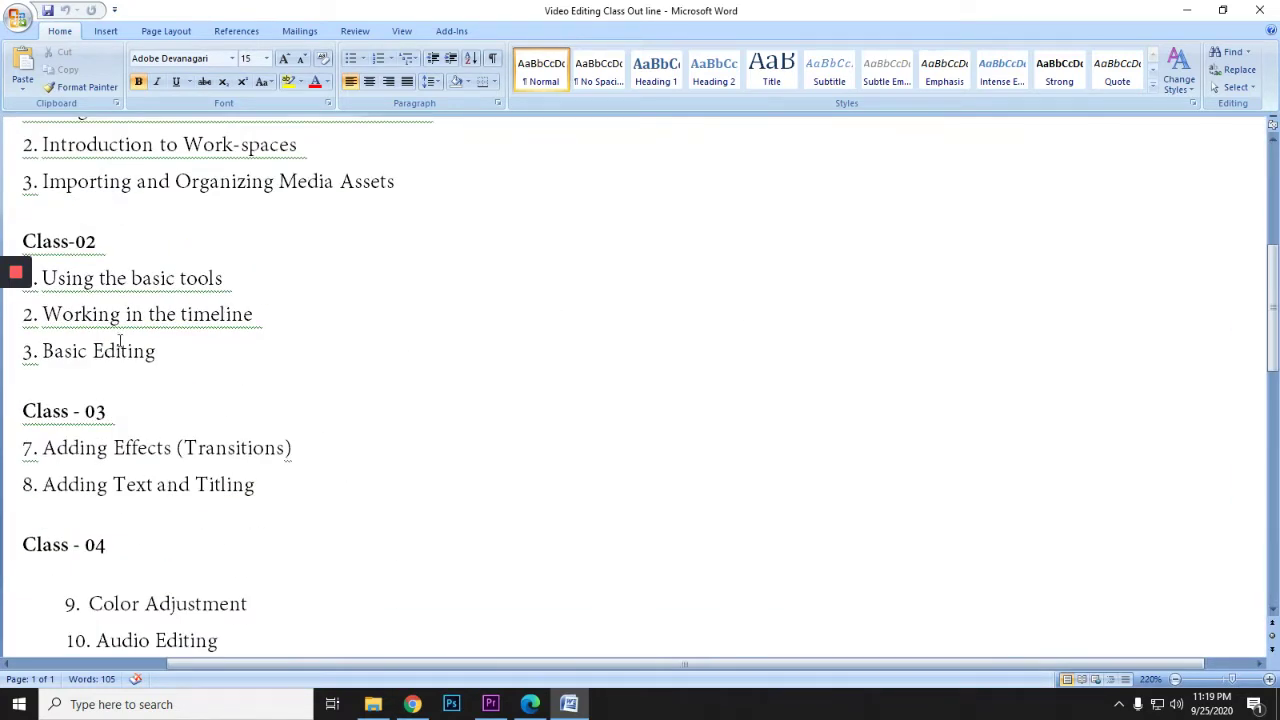
scroll(69, 403, "up", 1)
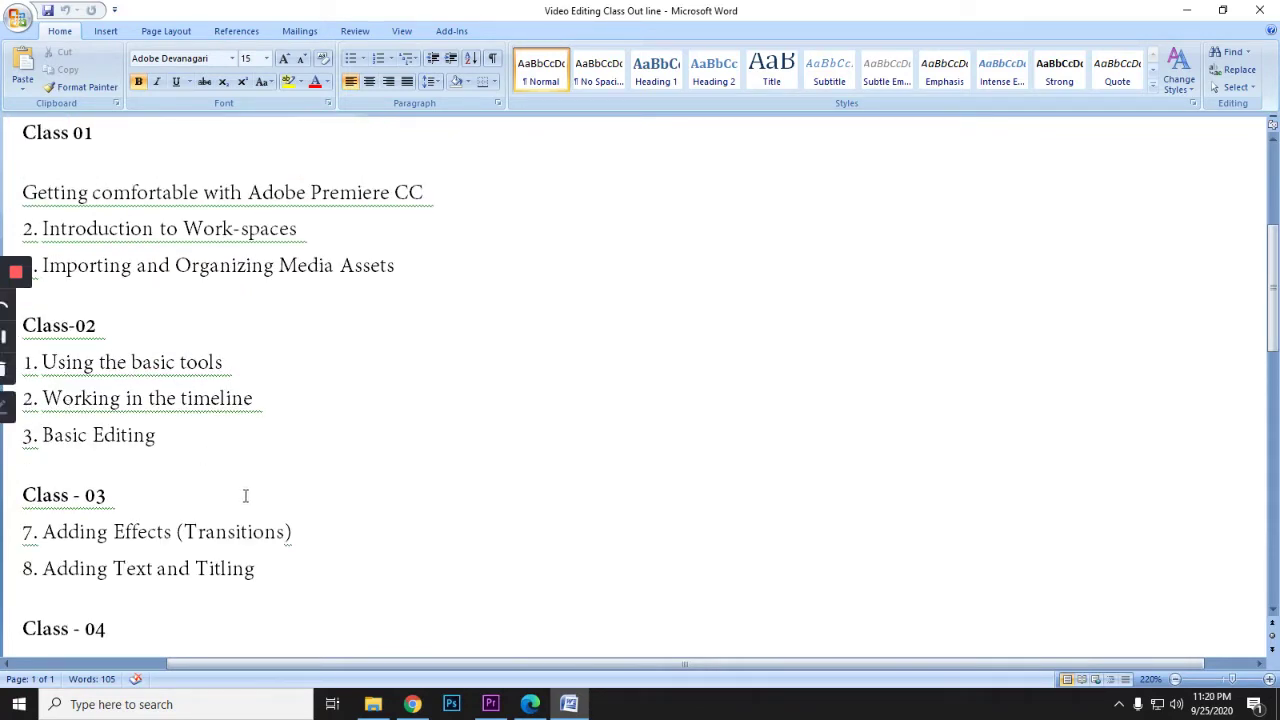
- Switch to Premiere Pro, scrub the PUBG01 sequence back to about 00:00:29:23, and recheck the Word outline before returning
left_click(490, 704)
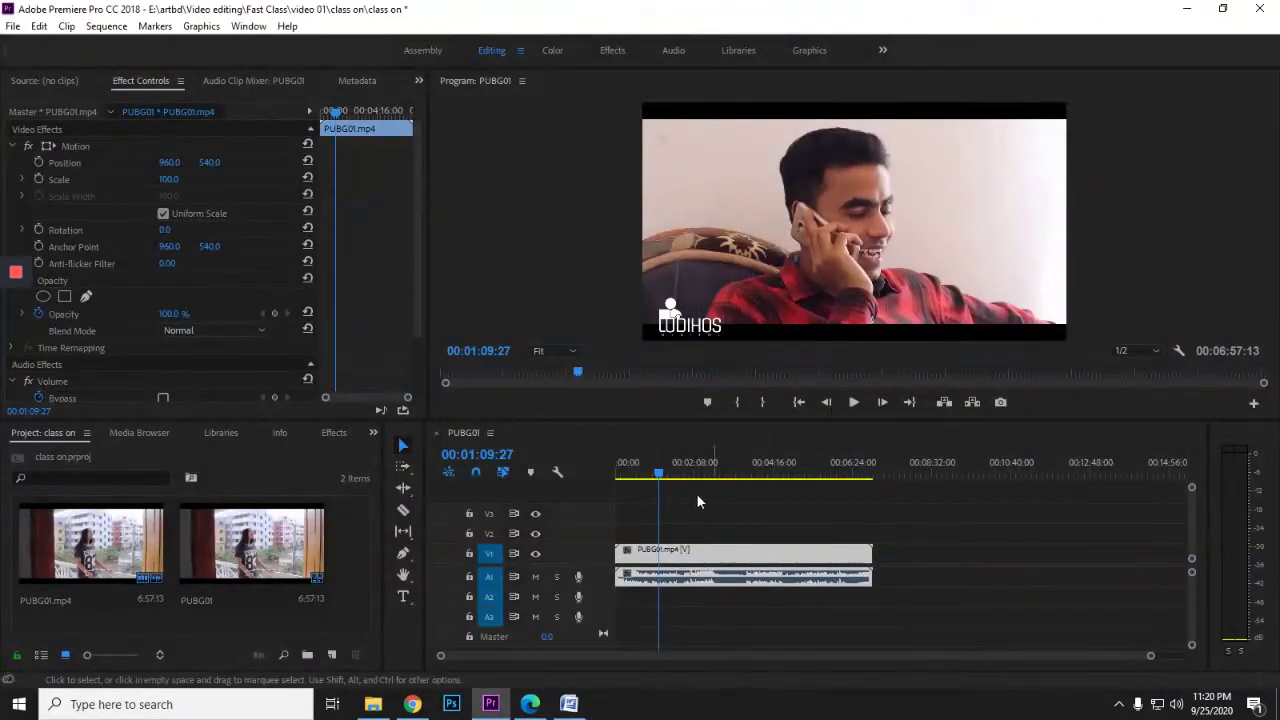
left_click_drag(658, 466, 632, 466)
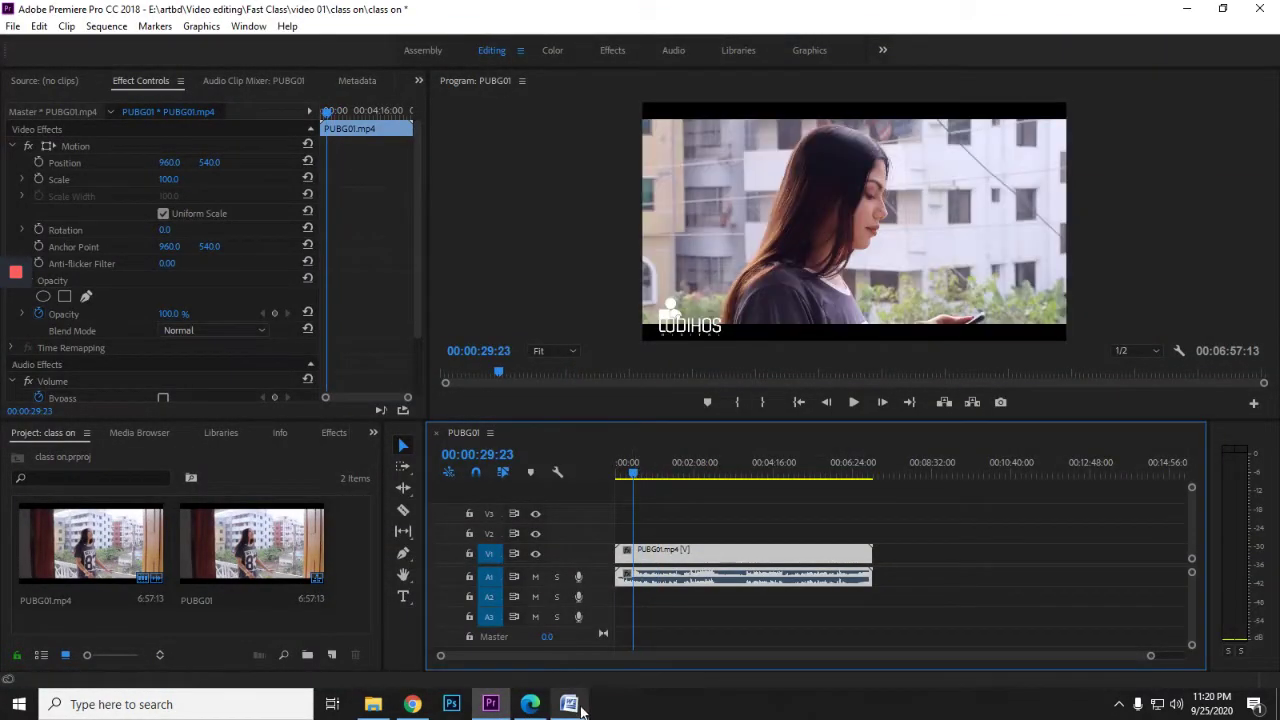
key("alt+Tab")
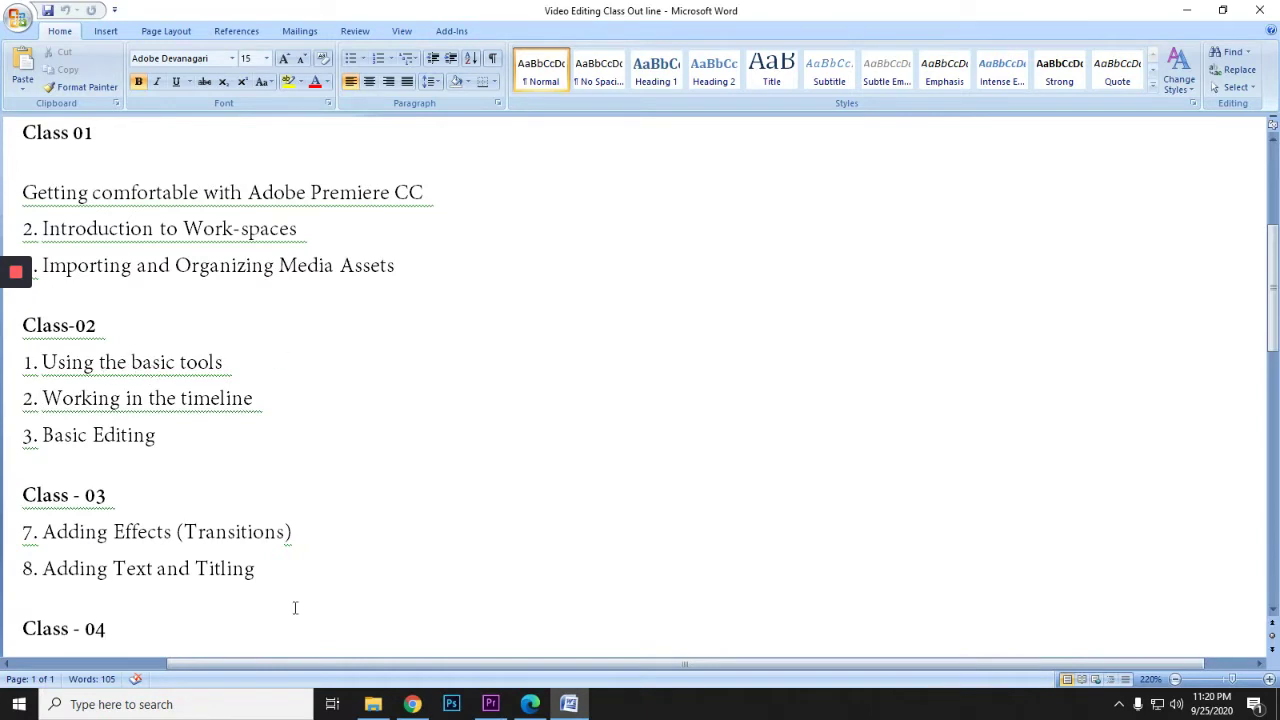
left_click(490, 704)
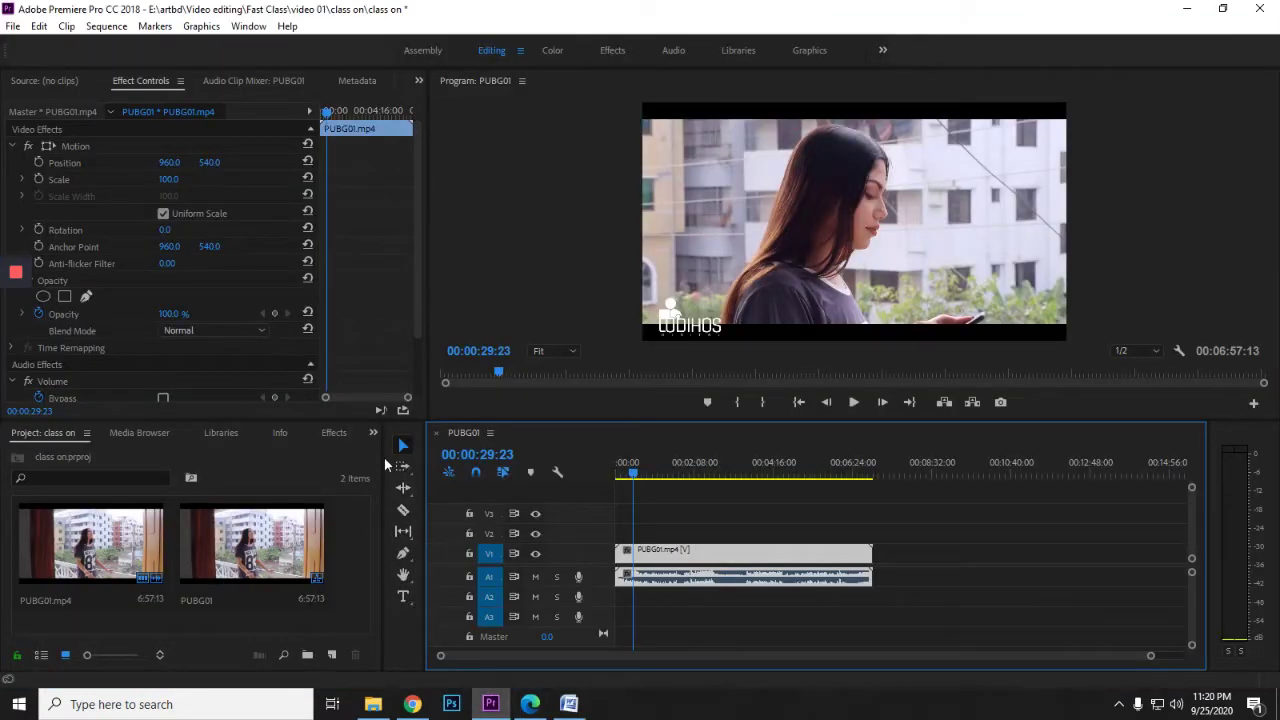
- Widen the tool area to two columns, activate the Razor and Pen tools in turn, and return to the Selection tool
left_click_drag(425, 487, 464, 472)
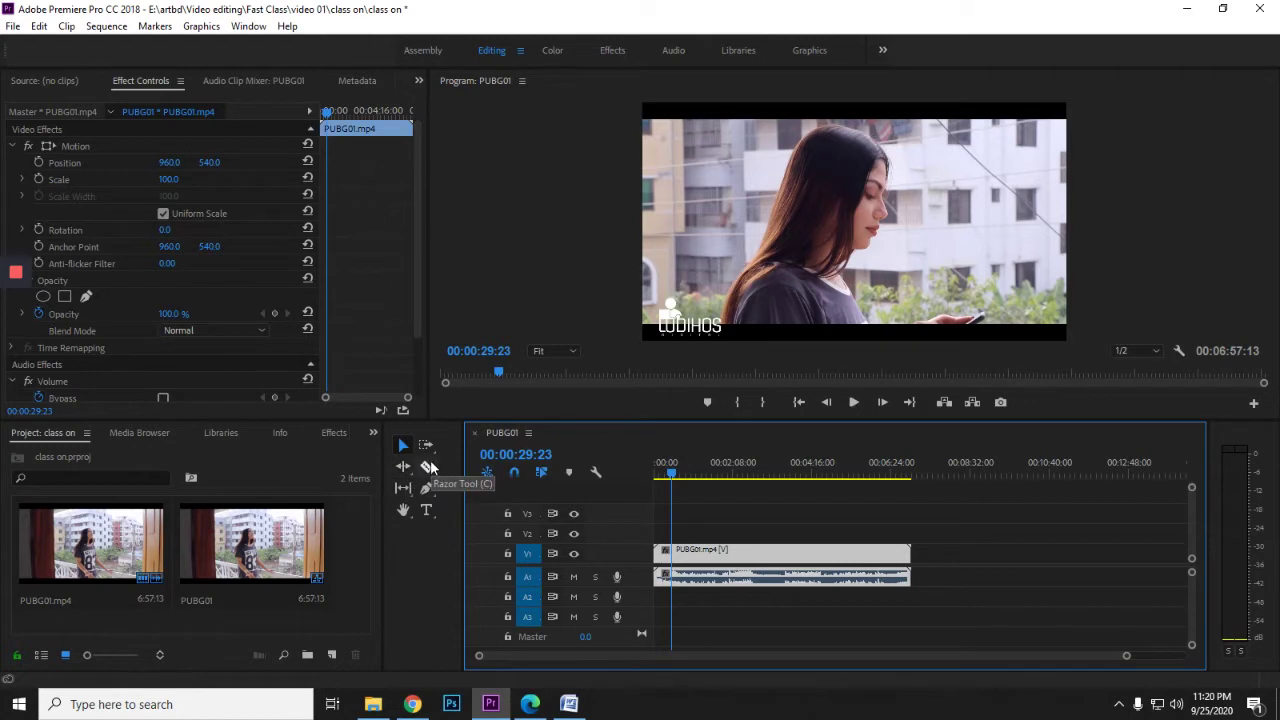
left_click(429, 467)
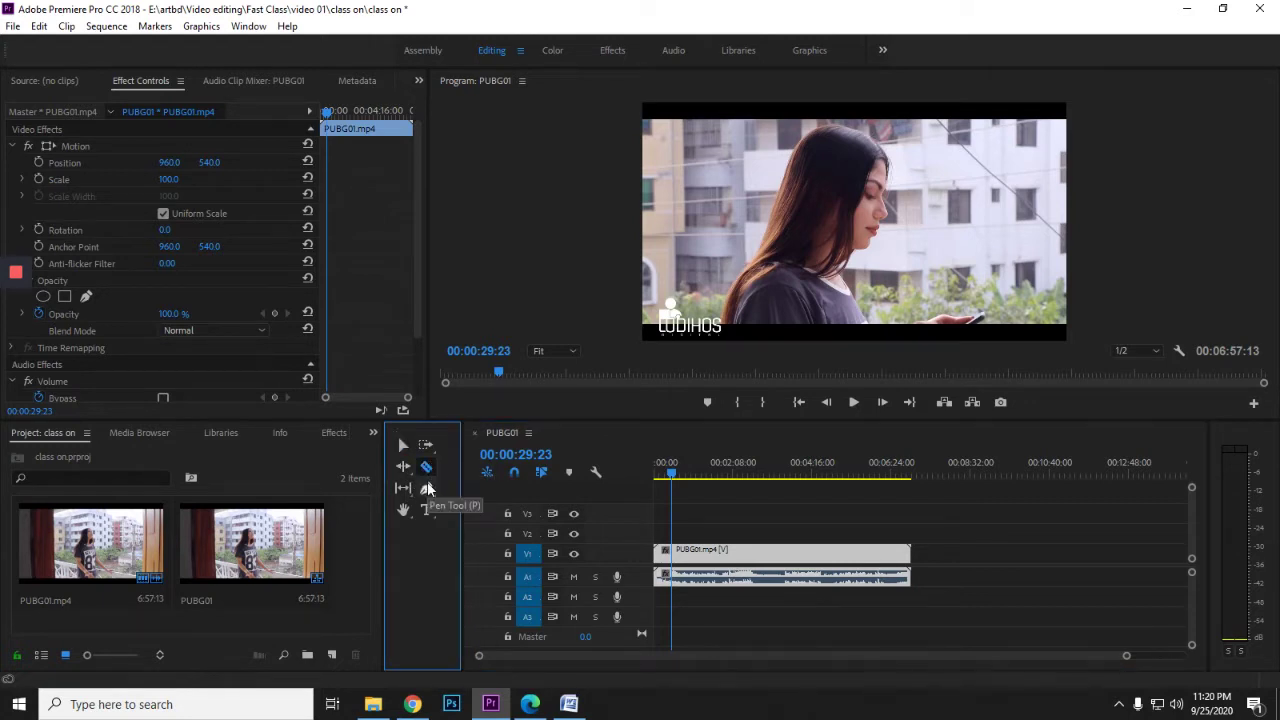
left_click(428, 488)
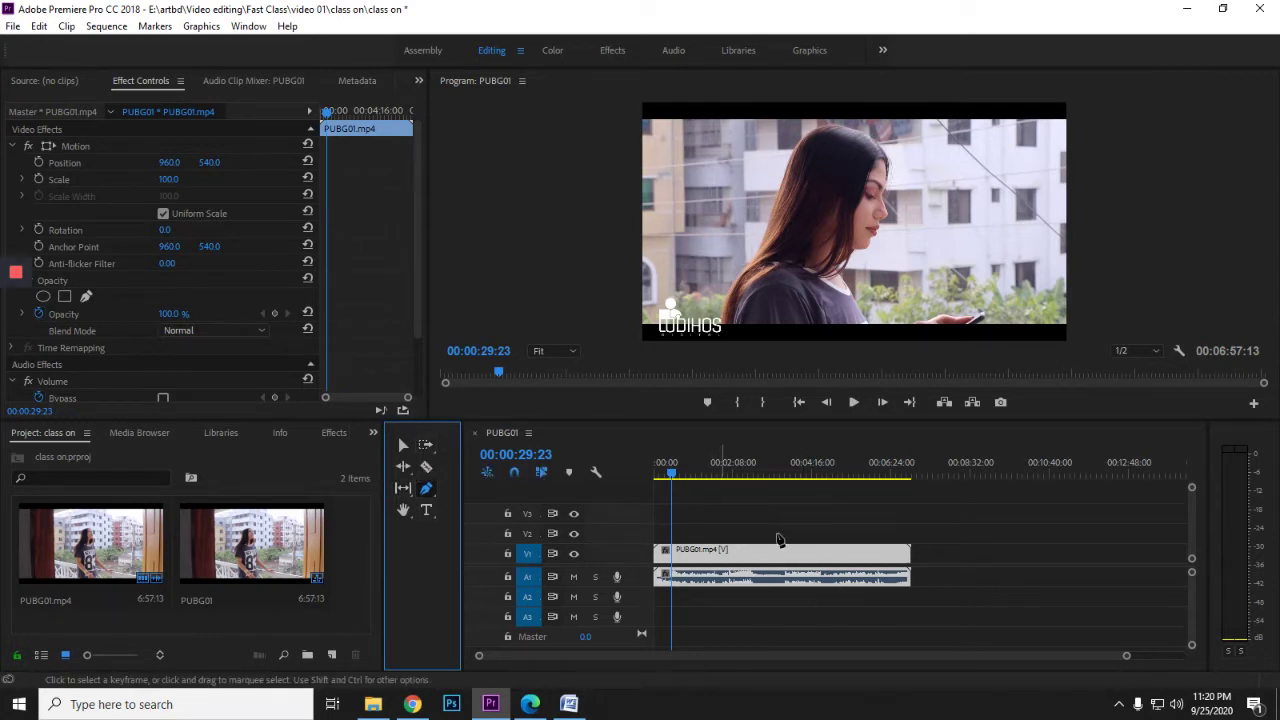
left_click(403, 445)
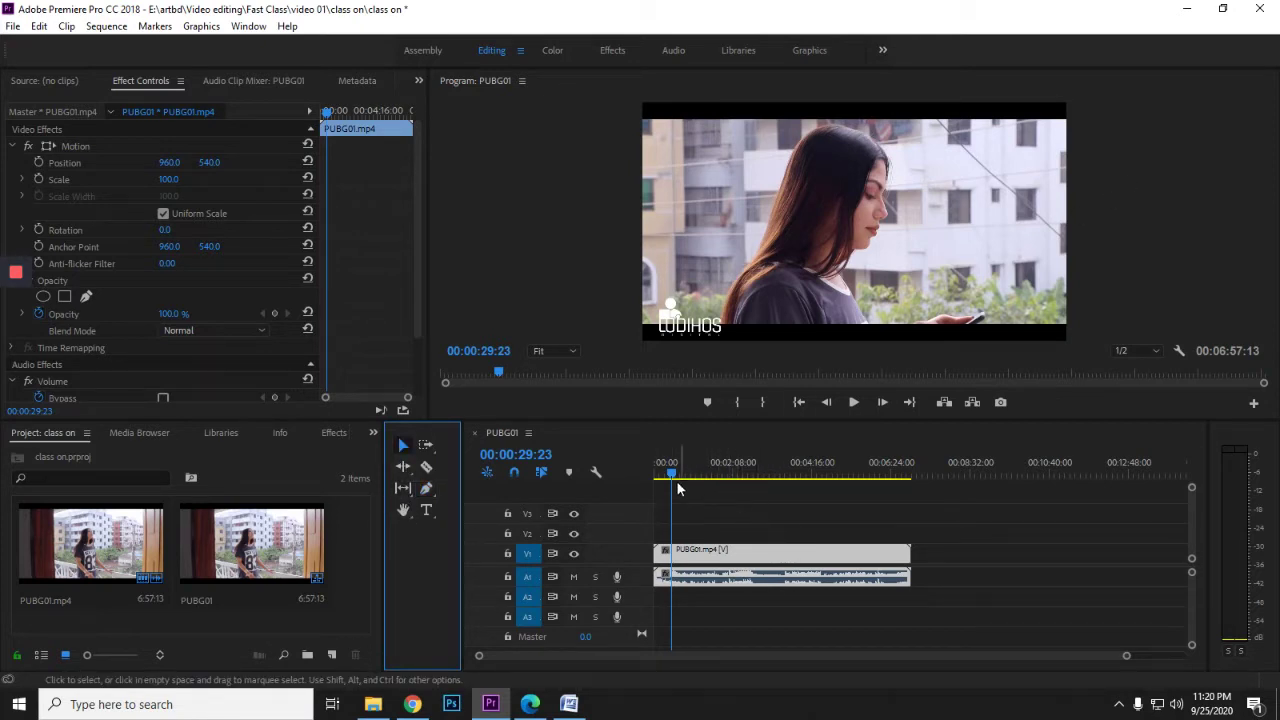
- Scrub the PUBG01 sequence forward to about 00:03:11:17, then glance at the Word outline and return to Premiere Pro
left_click_drag(672, 479, 717, 472)
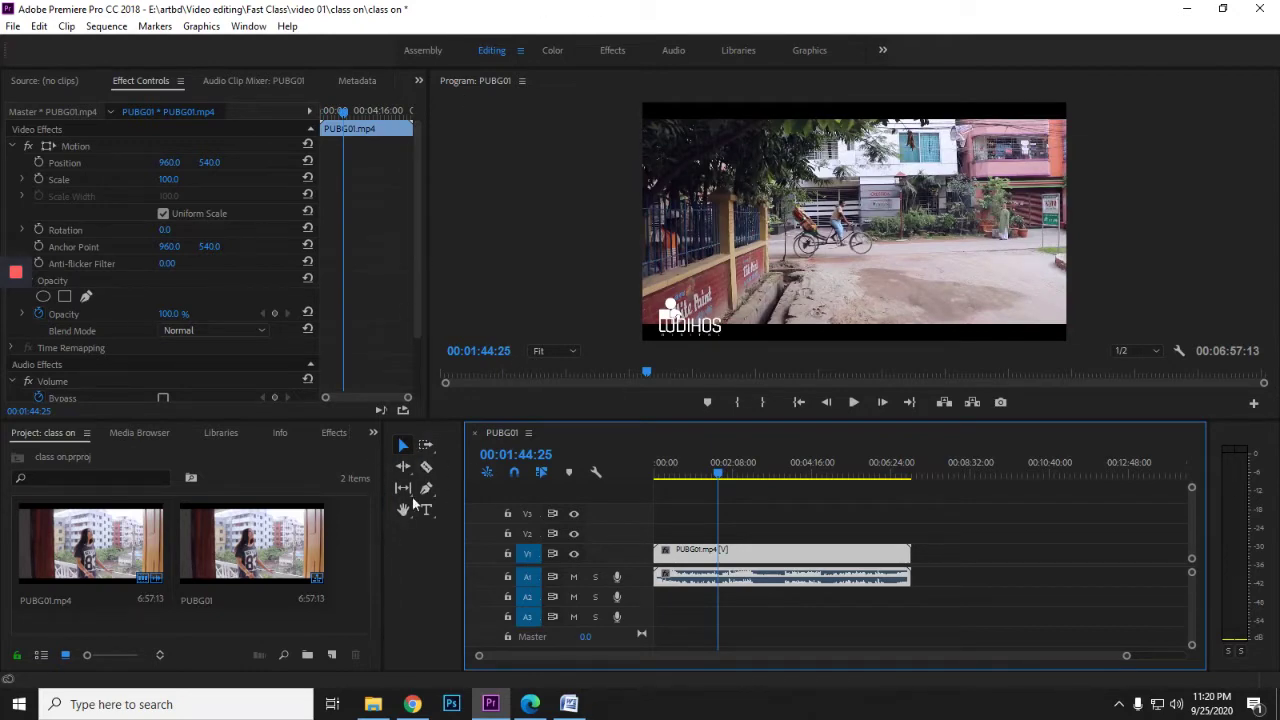
left_click_drag(717, 472, 772, 477)
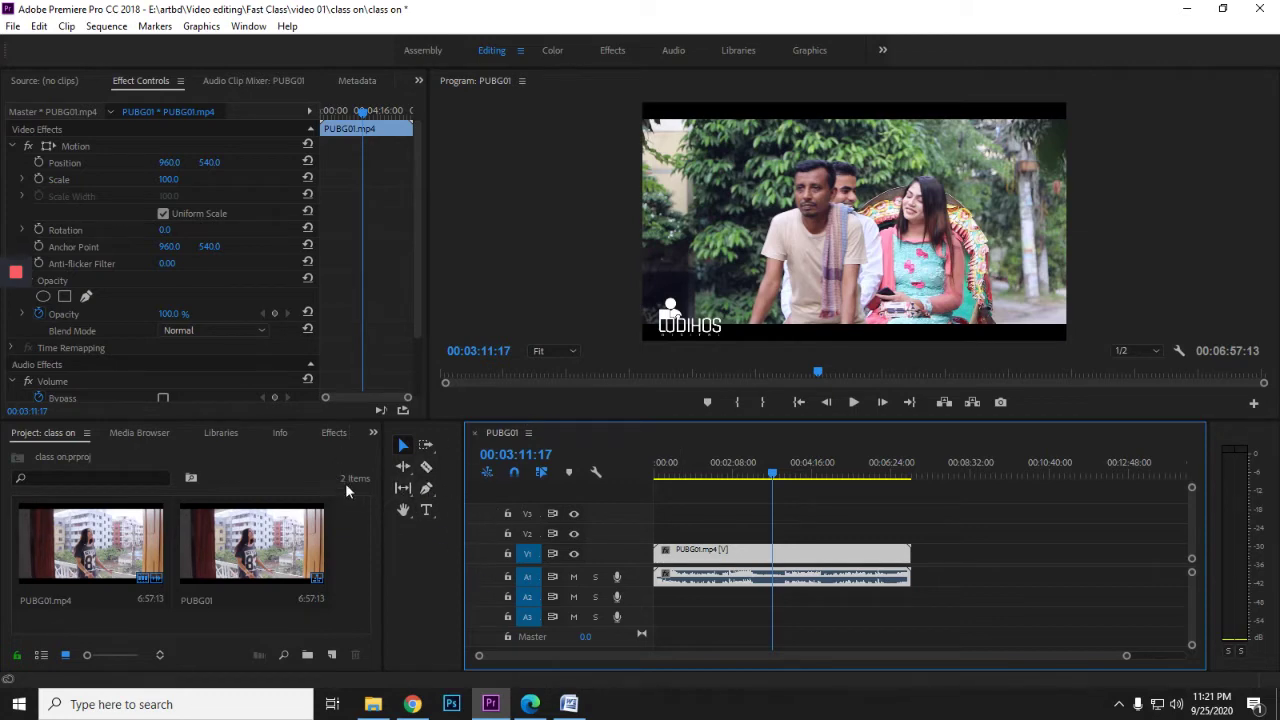
left_click(569, 704)
left_click(490, 704)
- Select the PUBG01.mp4 clip in the sequence and collapse its Motion, Opacity and Volume effect settings
left_click(944, 547)
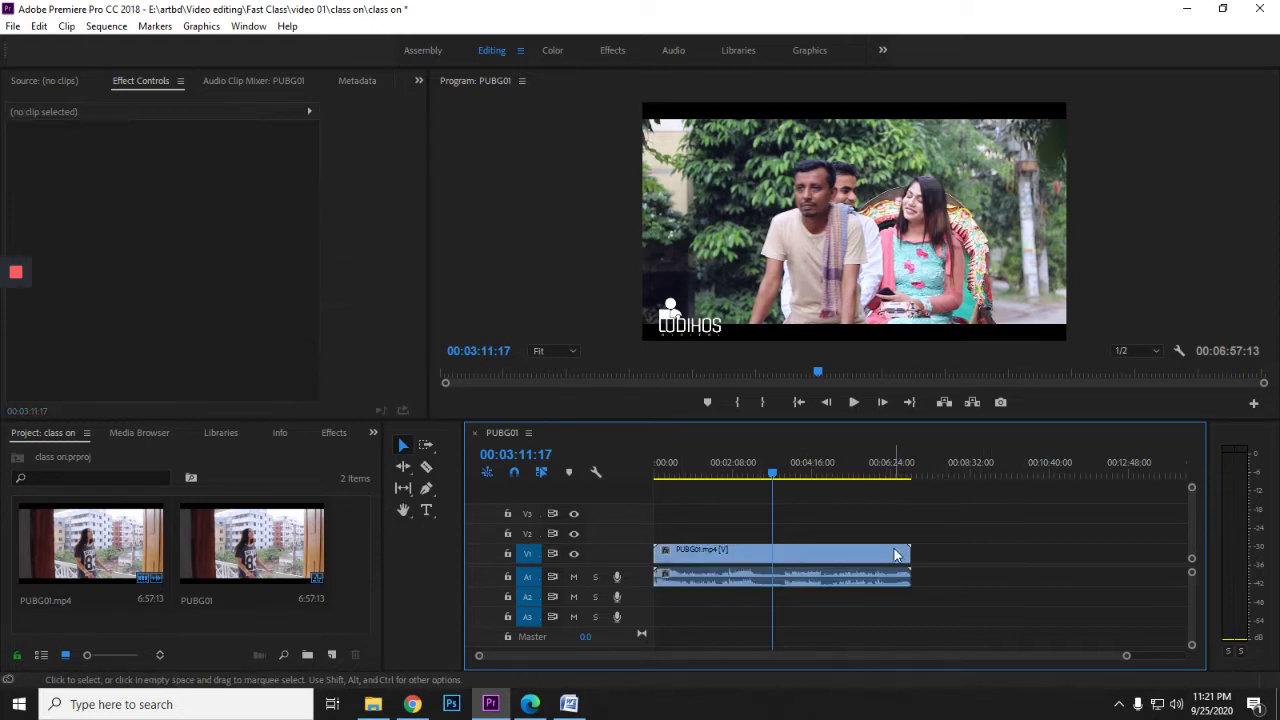
left_click(900, 552)
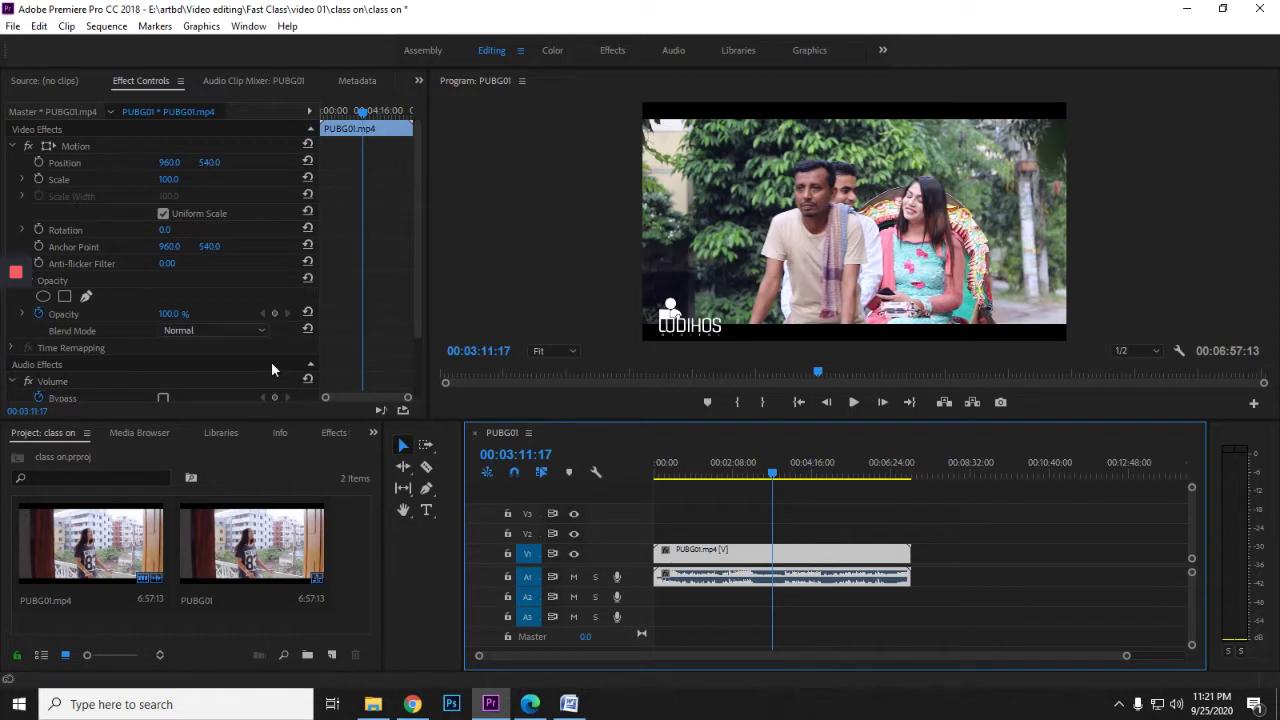
left_click(12, 146)
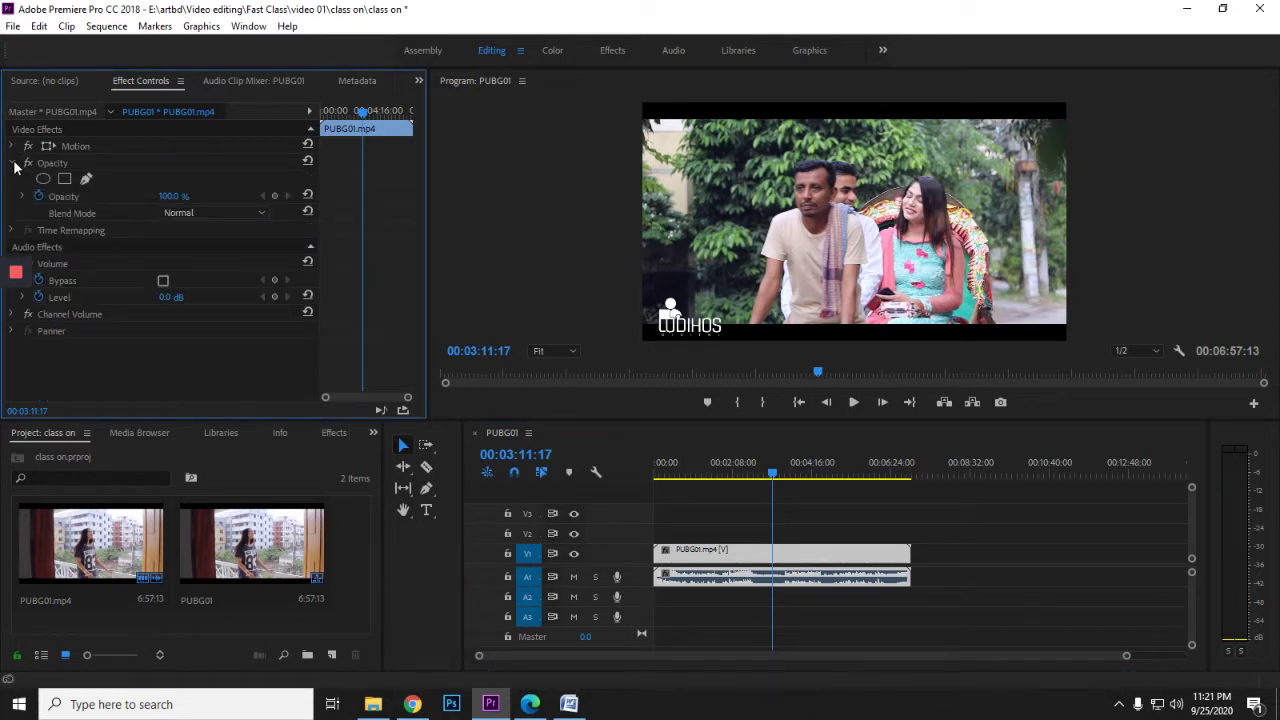
left_click(13, 163)
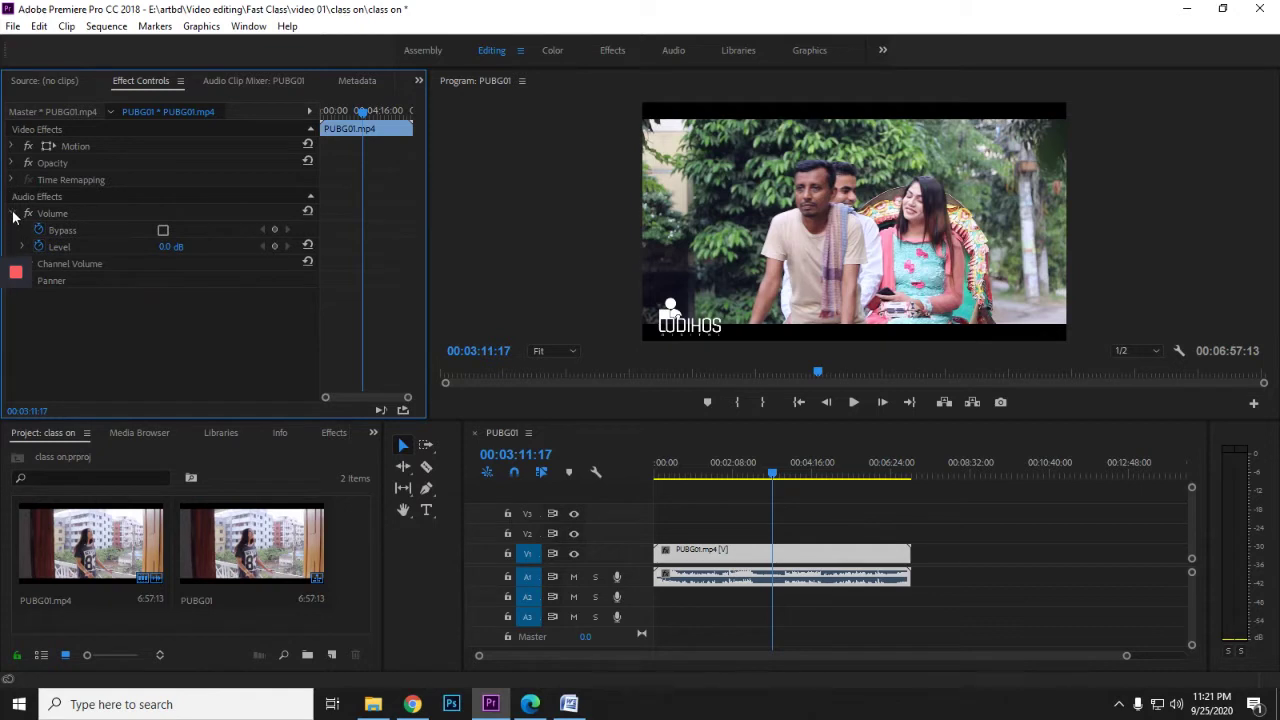
left_click(12, 213)
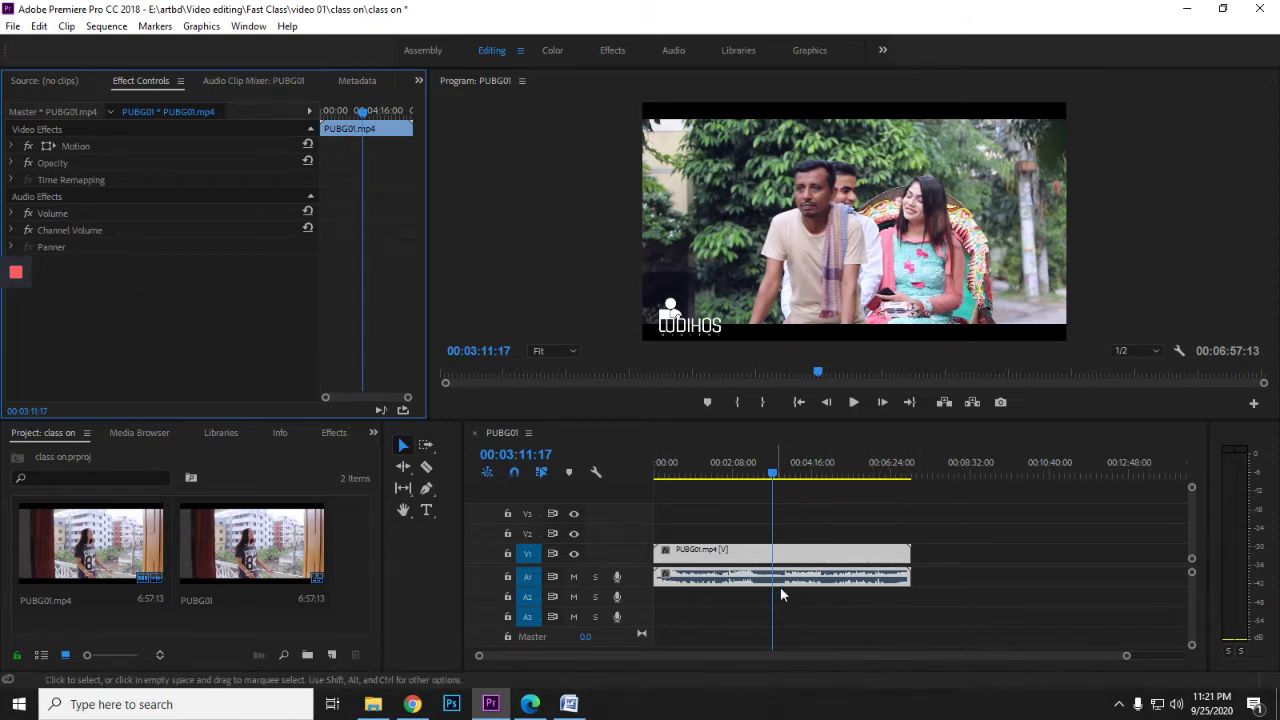
- Unlink the video and audio of the PUBG01.mp4 clip on the timeline
left_click(852, 599)
left_click(826, 577)
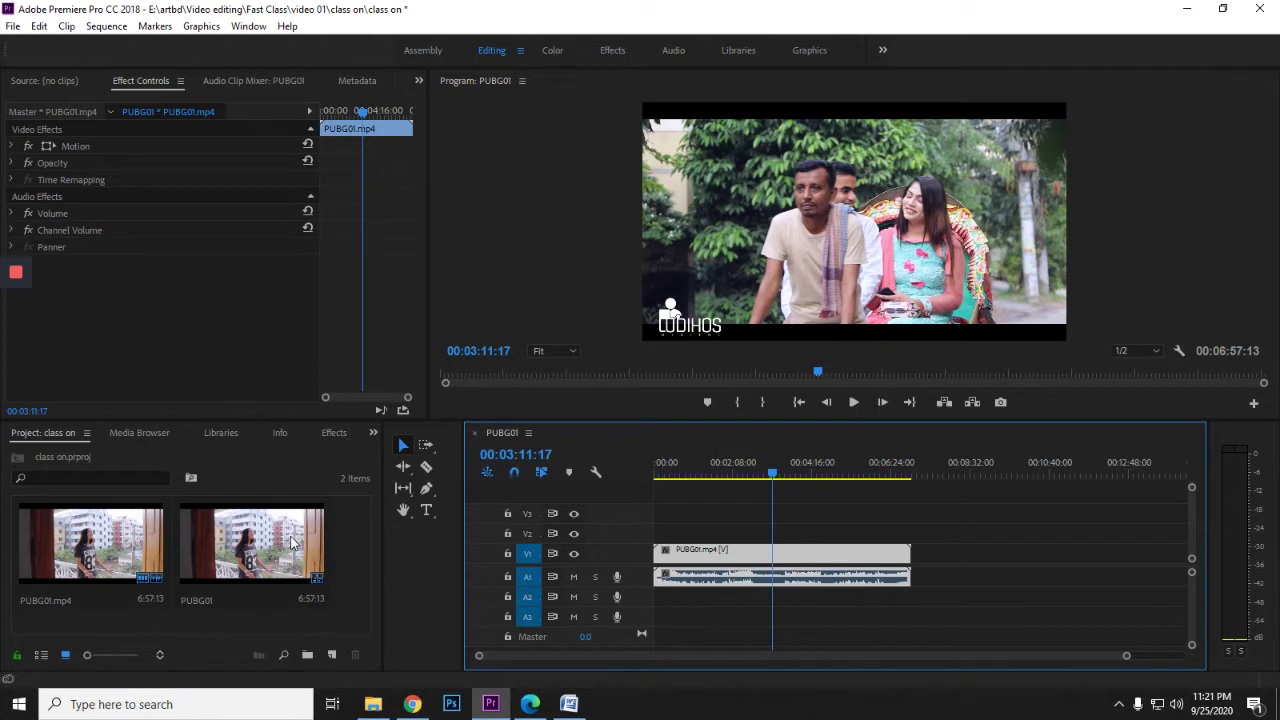
left_click(293, 593)
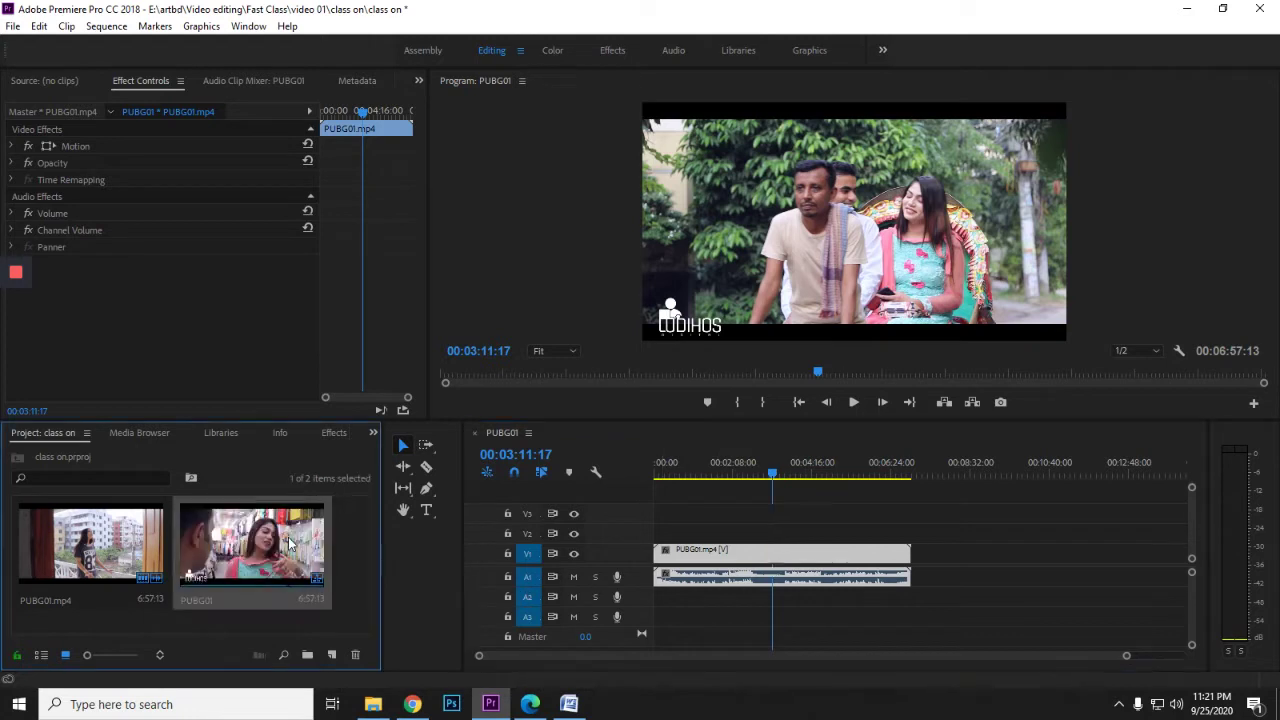
left_click(747, 545)
left_click(752, 550)
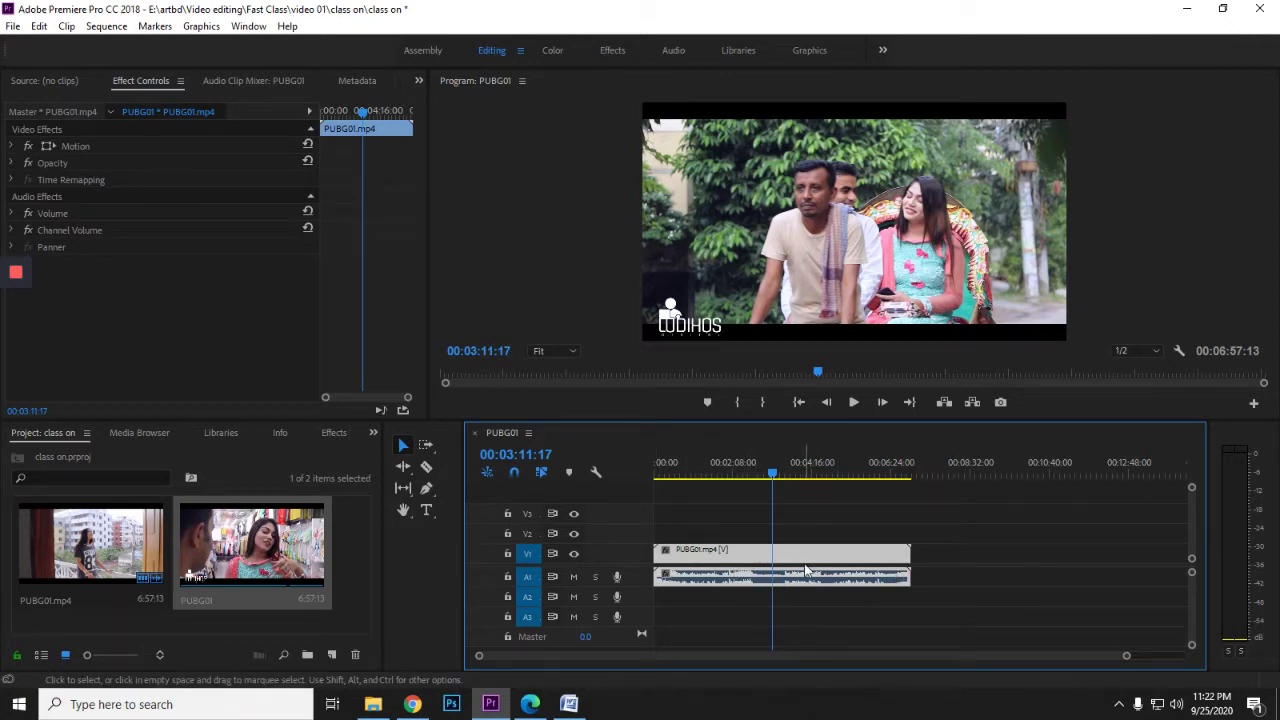
right_click(776, 558)
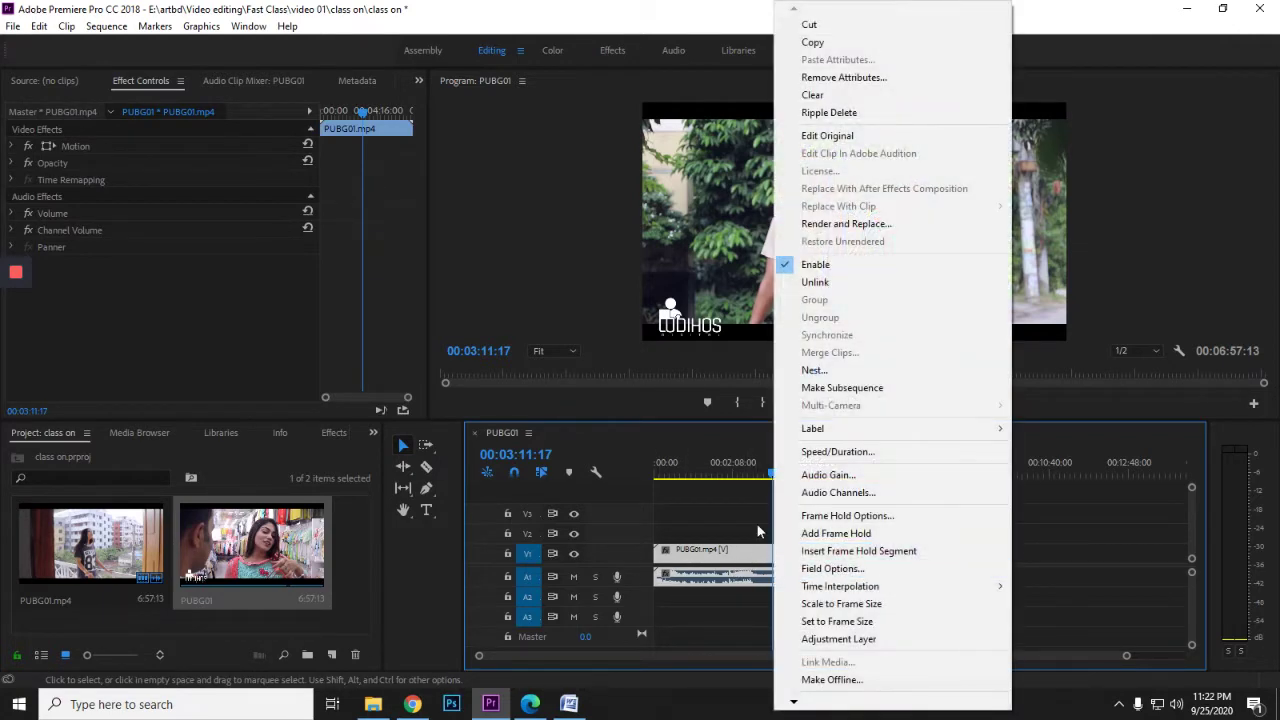
left_click(833, 282)
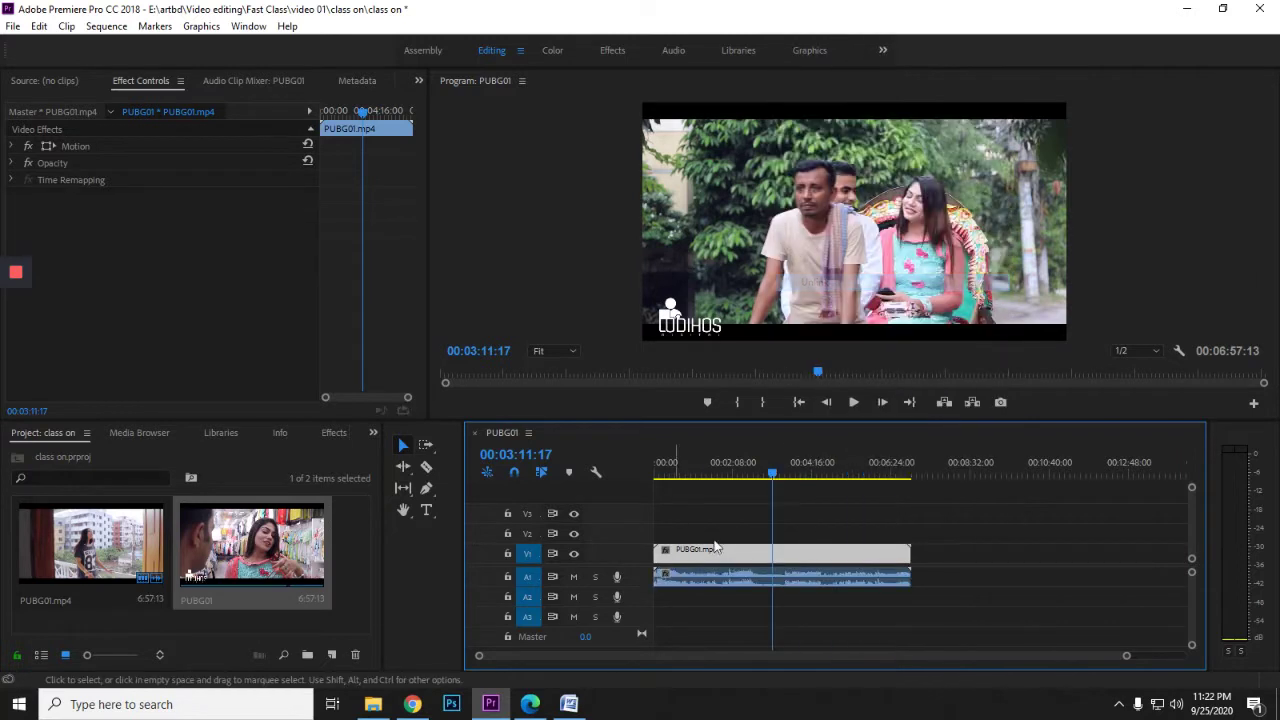
- Select the unlinked video and audio clips separately and scrub the sequence to about 00:03:24:15
left_click(808, 540)
left_click(808, 577)
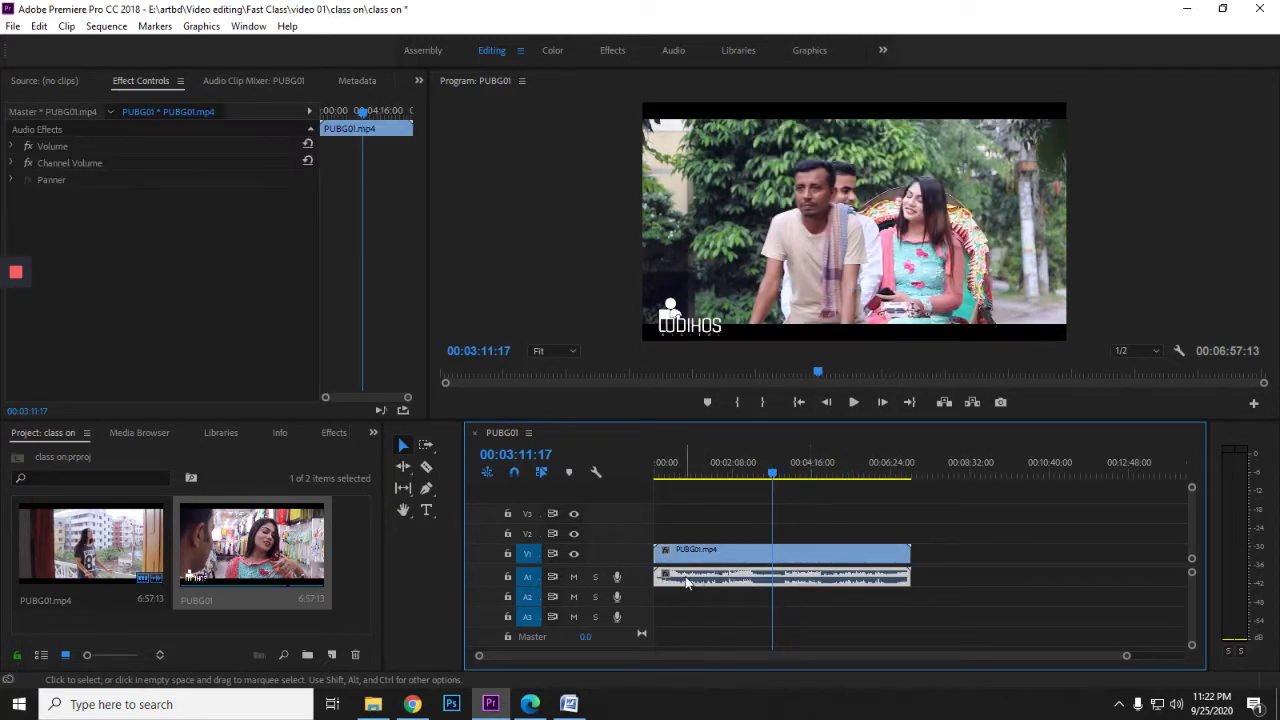
left_click(764, 552)
left_click_drag(750, 590, 983, 563)
left_click(983, 563)
left_click_drag(982, 468, 780, 472)
left_click_drag(953, 574, 742, 580)
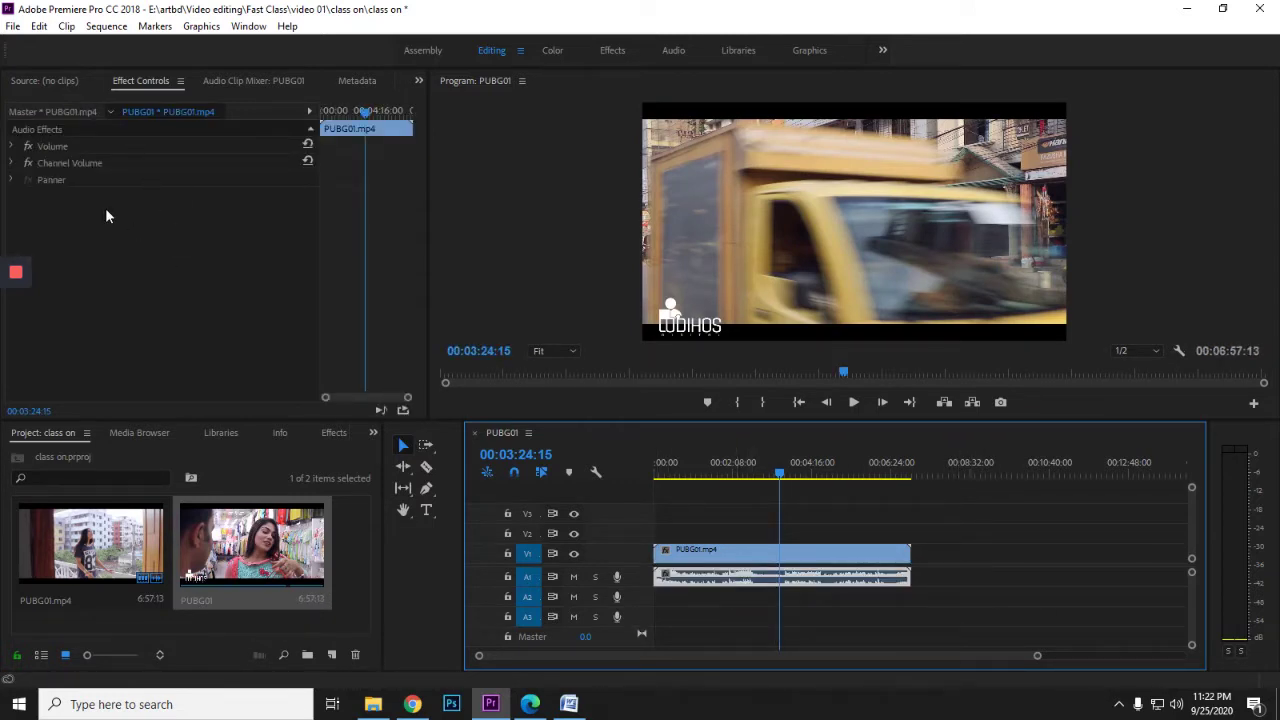
- Open the unlinked audio clip in the Source monitor and examine its waveform
double_click(773, 586)
left_click(867, 613)
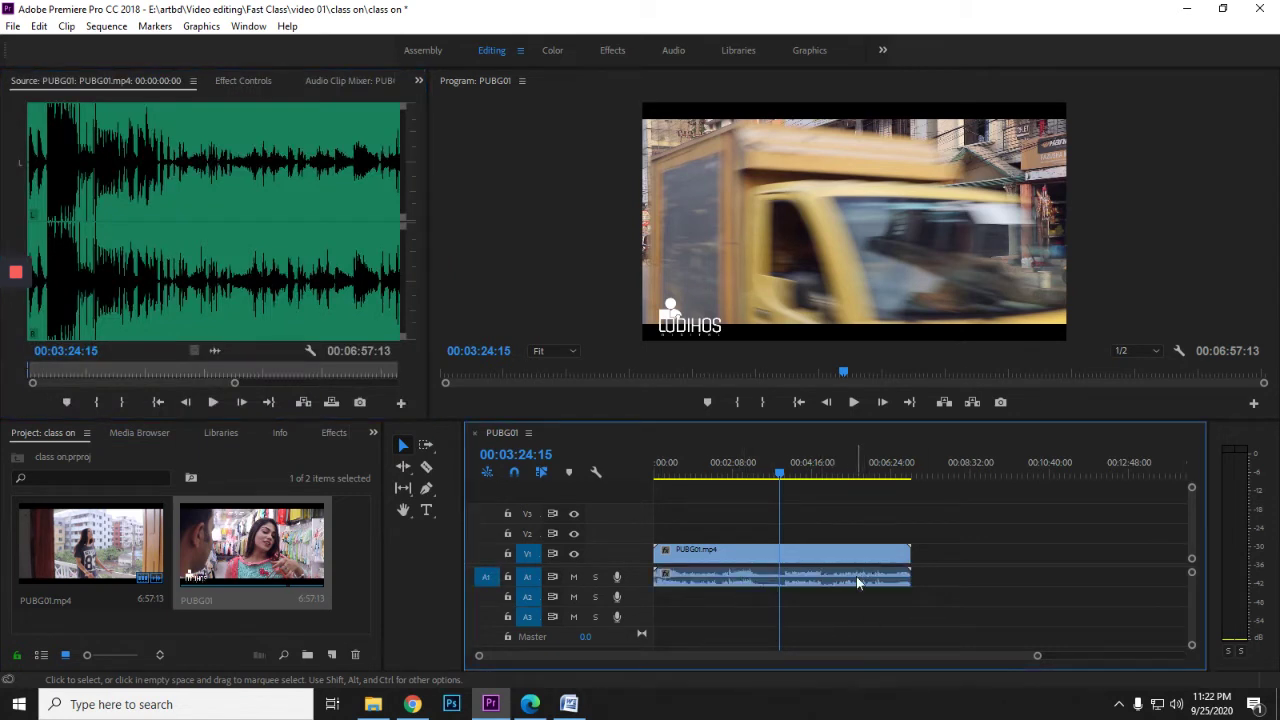
left_click(857, 580)
left_click(866, 556)
left_click(857, 575)
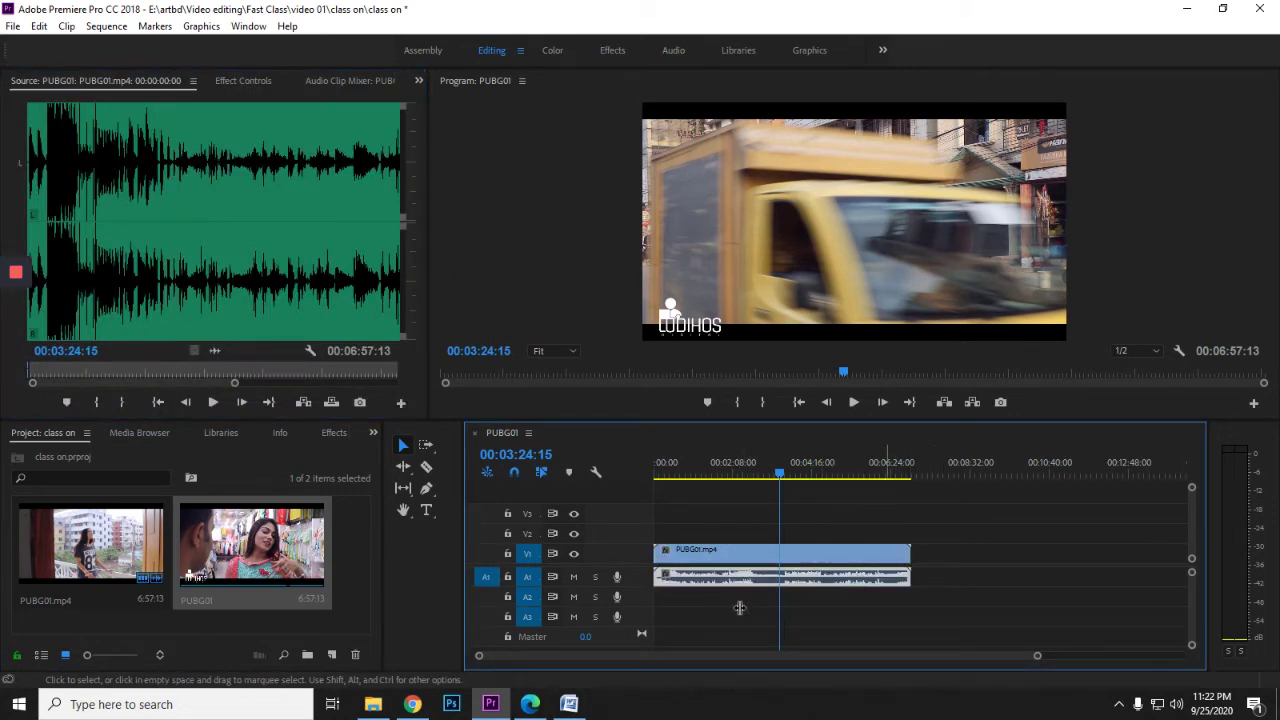
scroll(253, 170, "down", 2)
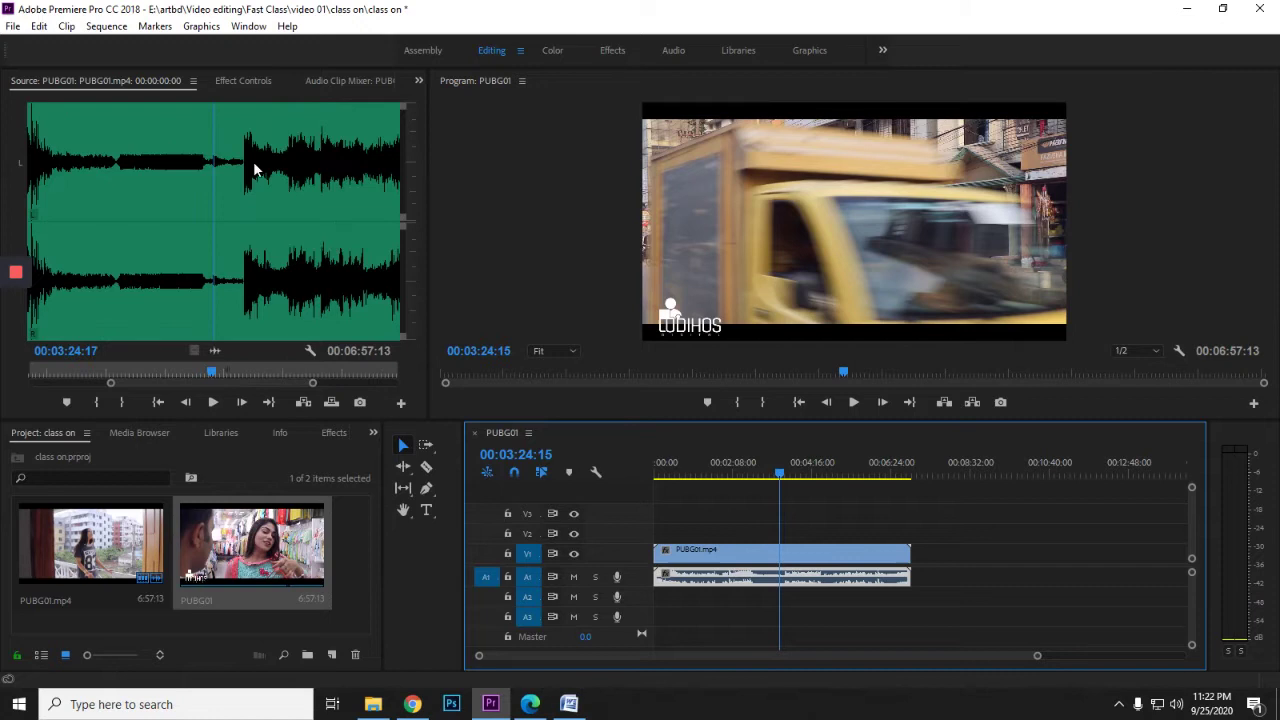
- Compare the effect controls for the audio clip, the video clip and both together, and hide the effect timeline view
left_click(244, 81)
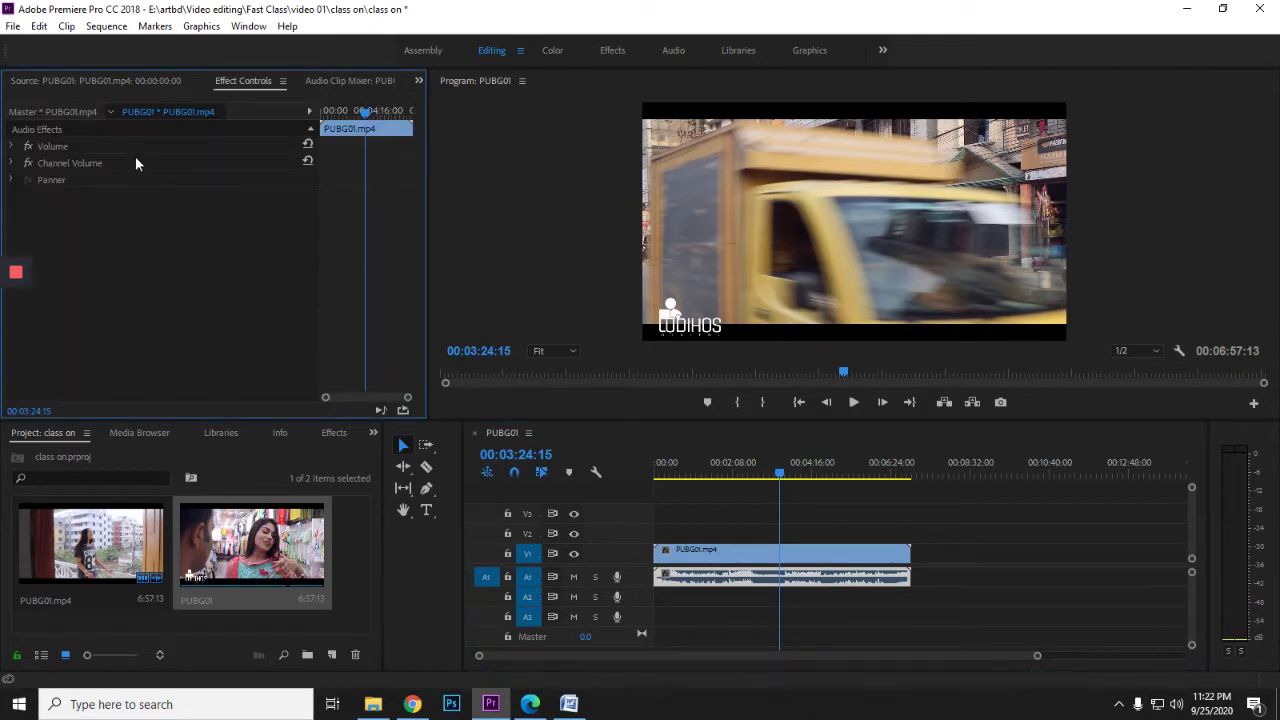
left_click(768, 555)
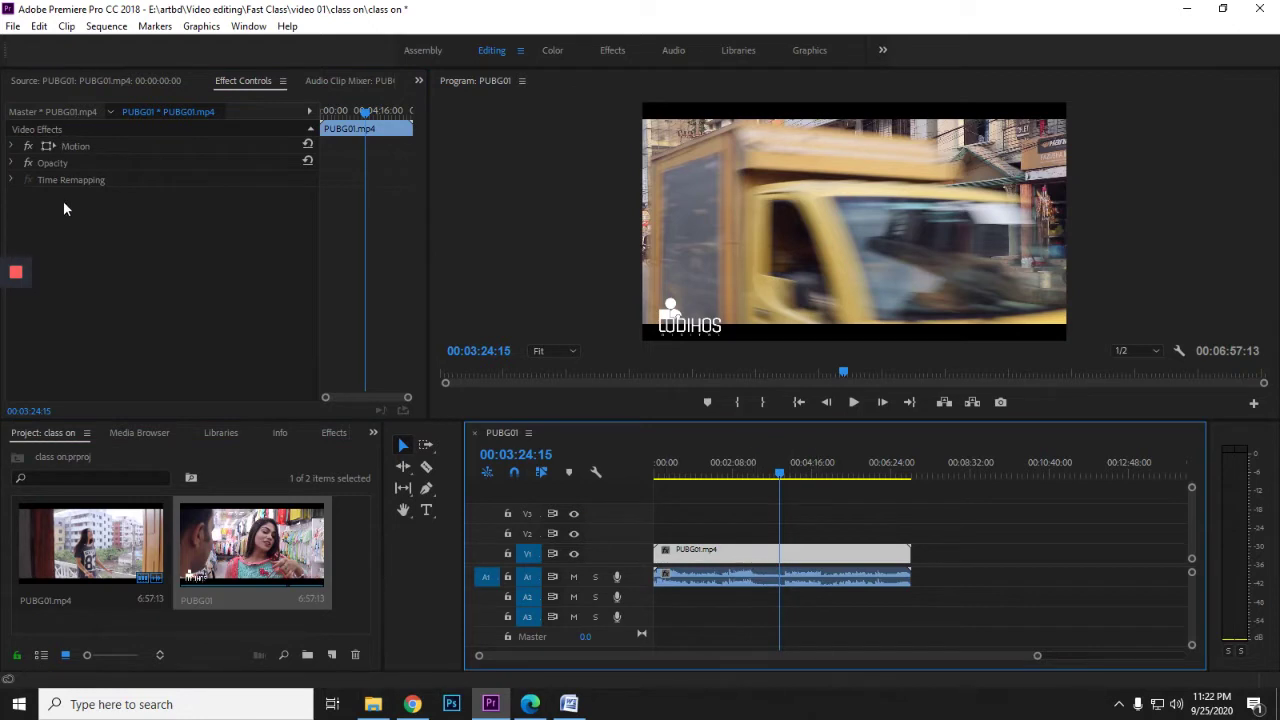
left_click_drag(950, 600, 860, 552)
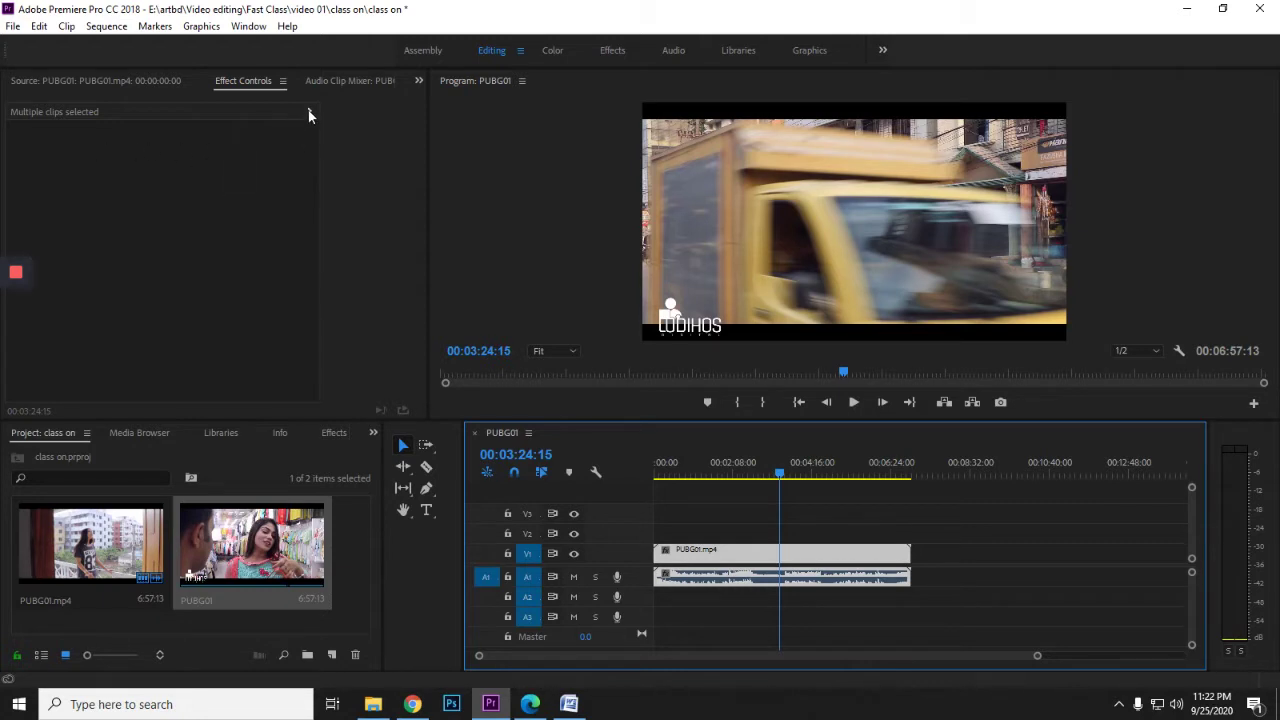
left_click(294, 190)
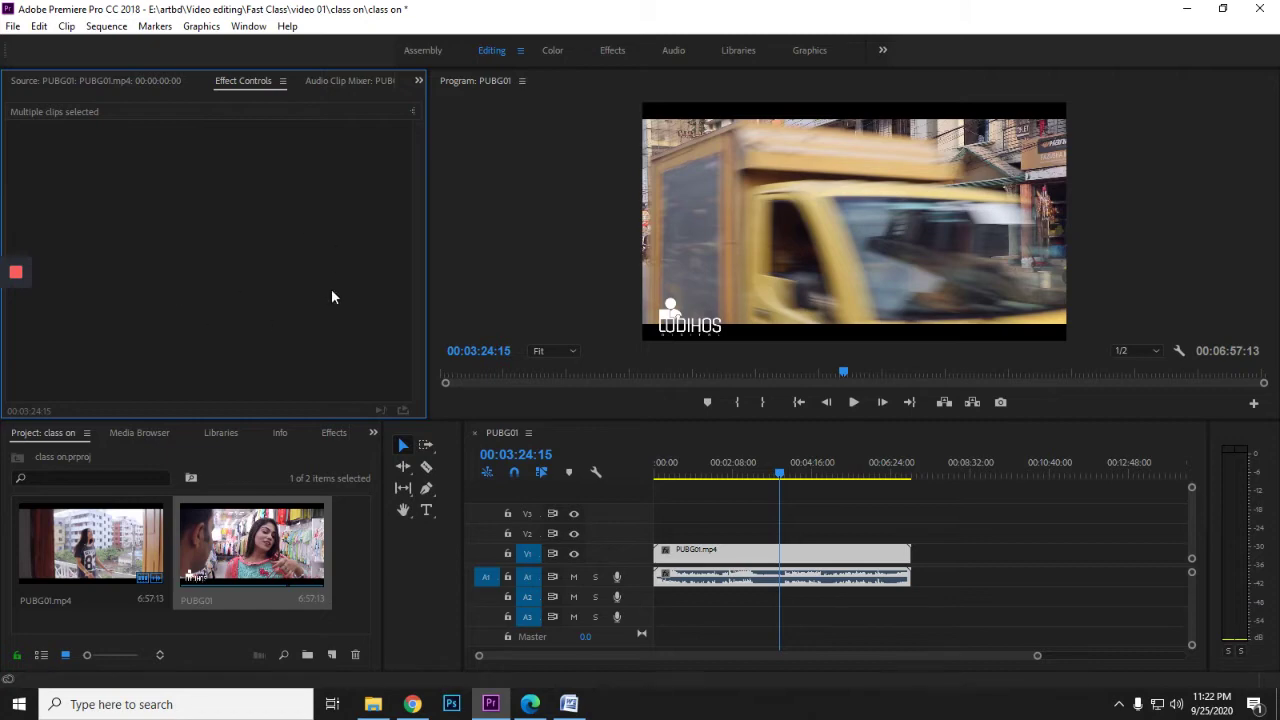
- Group the separate PUBG01.mp4 video and audio clips on the timeline and check that they select together
left_click_drag(930, 588, 846, 558)
right_click(846, 558)
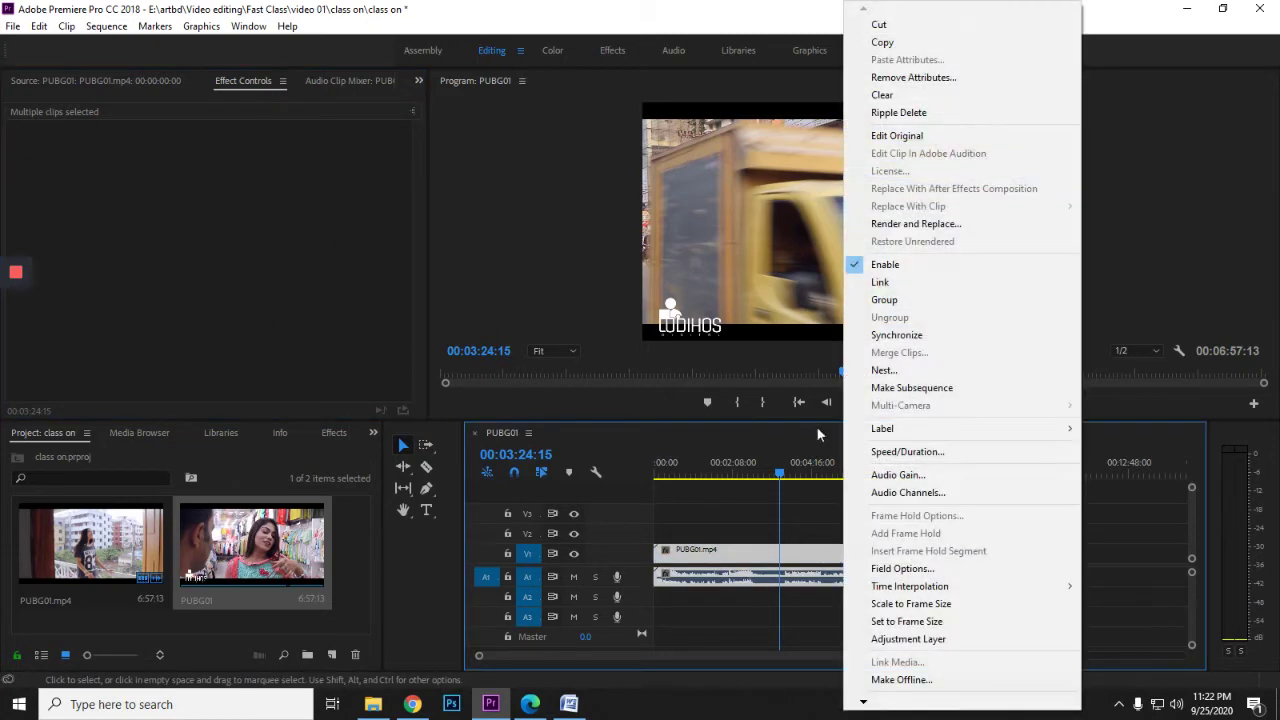
left_click(884, 300)
left_click(918, 510)
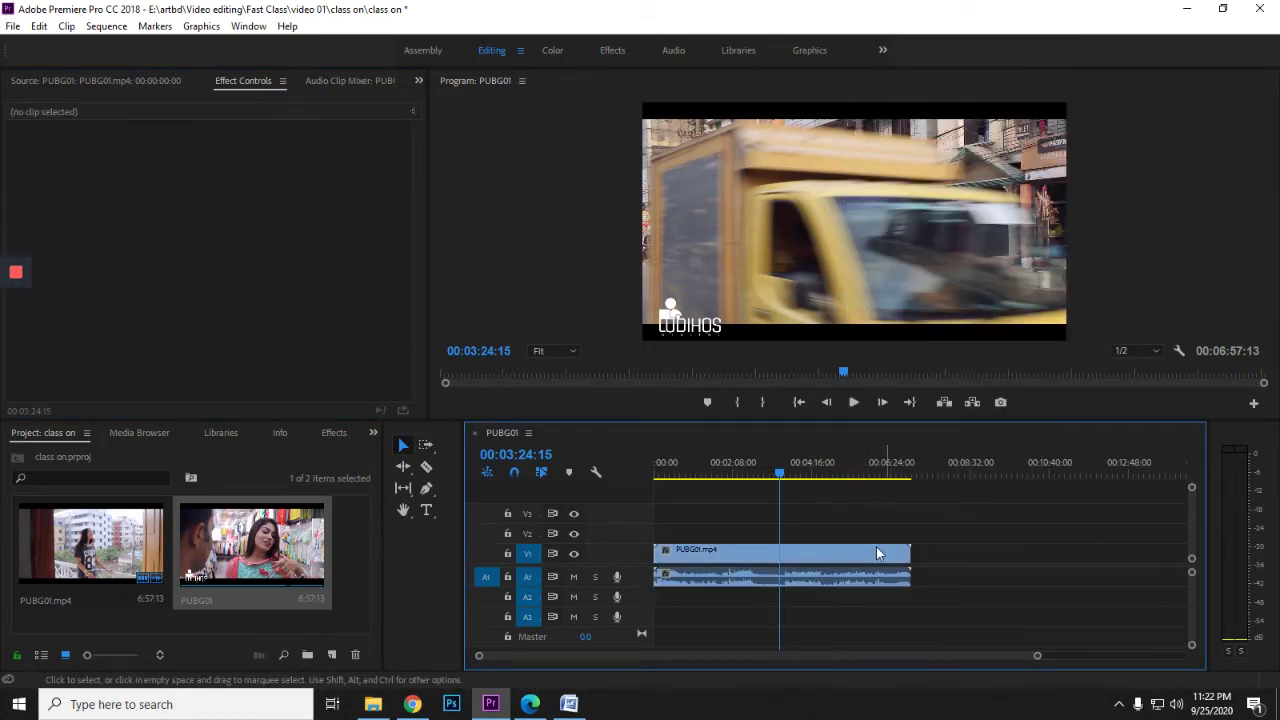
left_click(872, 553)
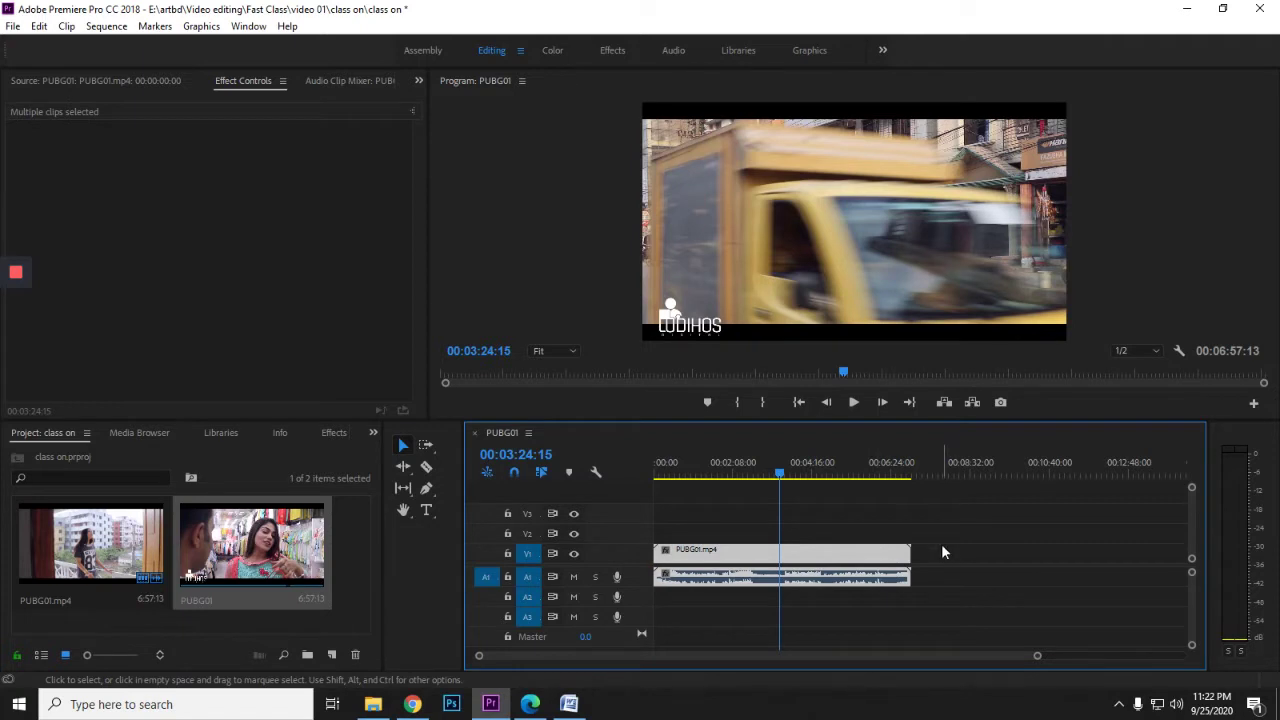
- Clear the grouped clips from the PUBG01 timeline and place PUBG01.mp4 again at the start of V1 and A1
key("ctrl+z")
key("Delete")
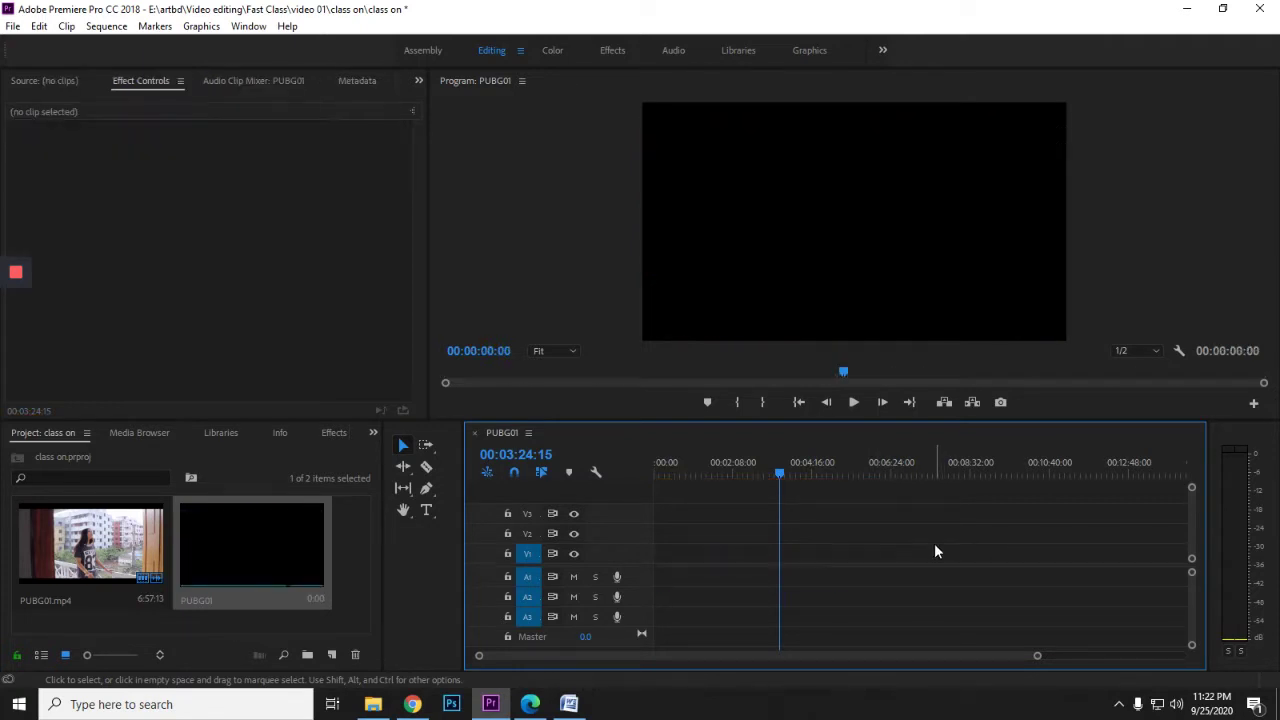
left_click(236, 538)
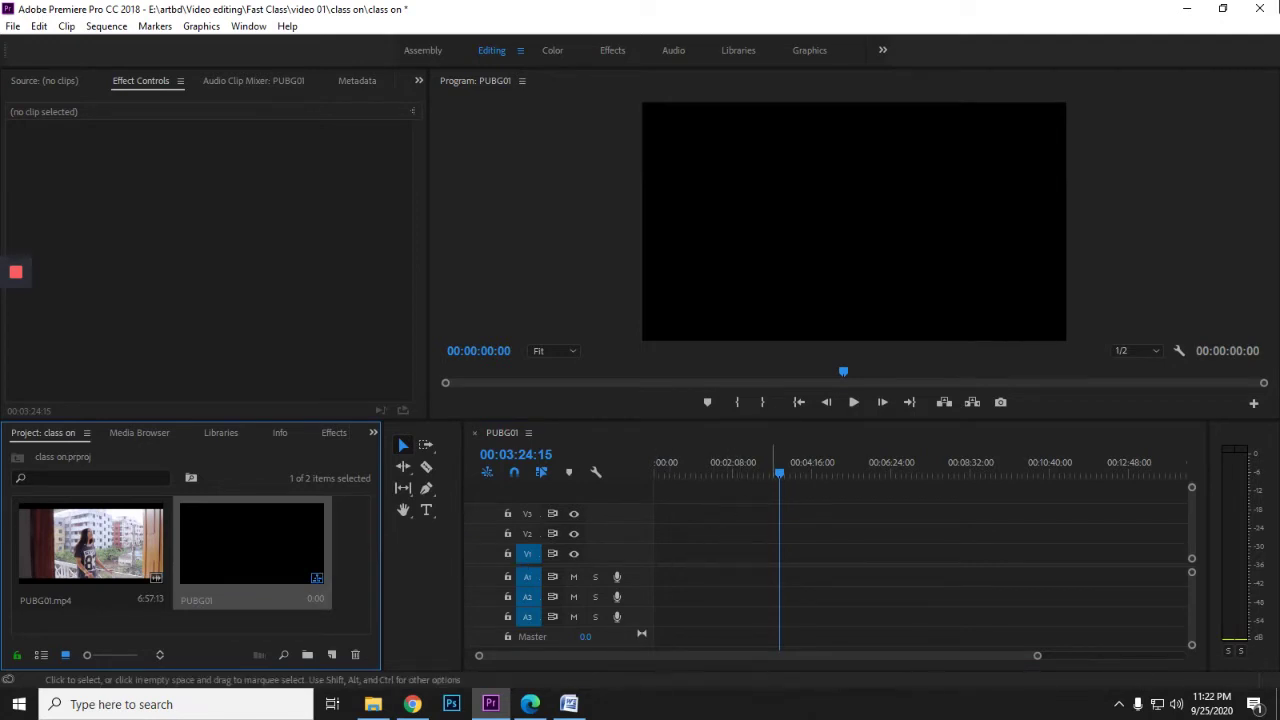
left_click_drag(90, 545, 657, 553)
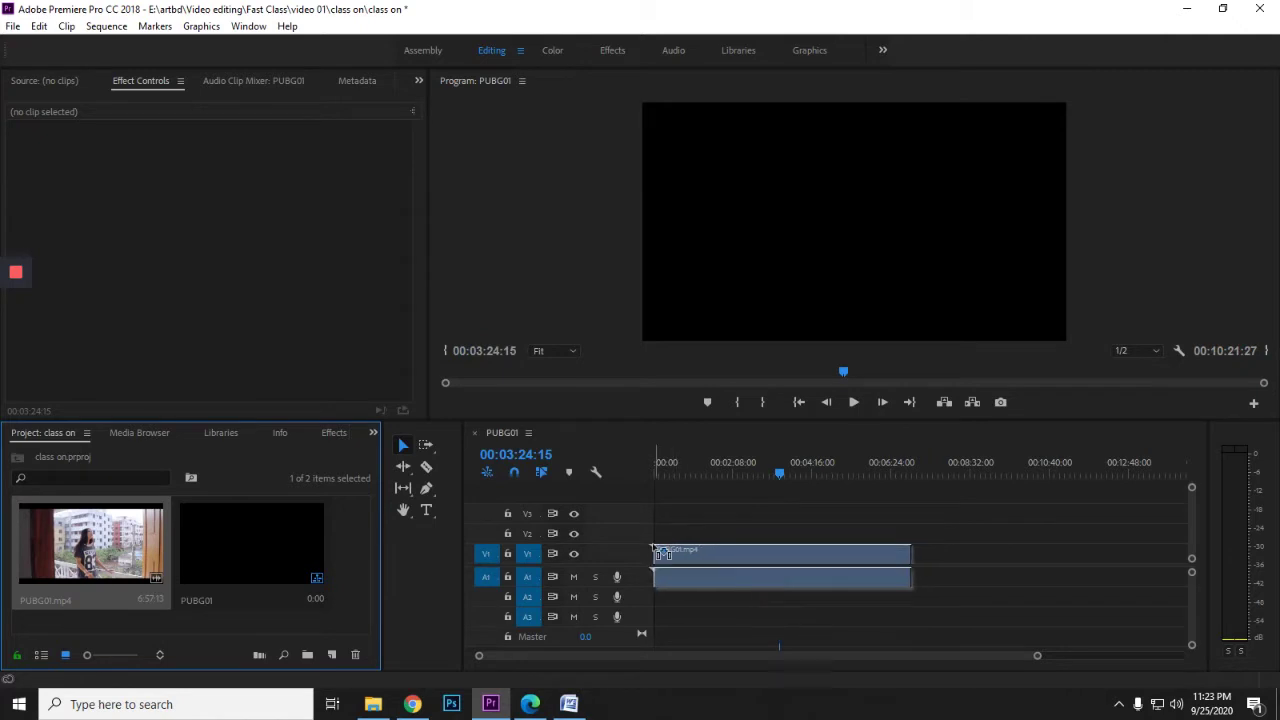
- Unlink the PUBG01.mp4 clip with the playhead at 00:02:06:25 and check that its audio selects separately
left_click_drag(695, 470, 731, 476)
left_click(750, 553)
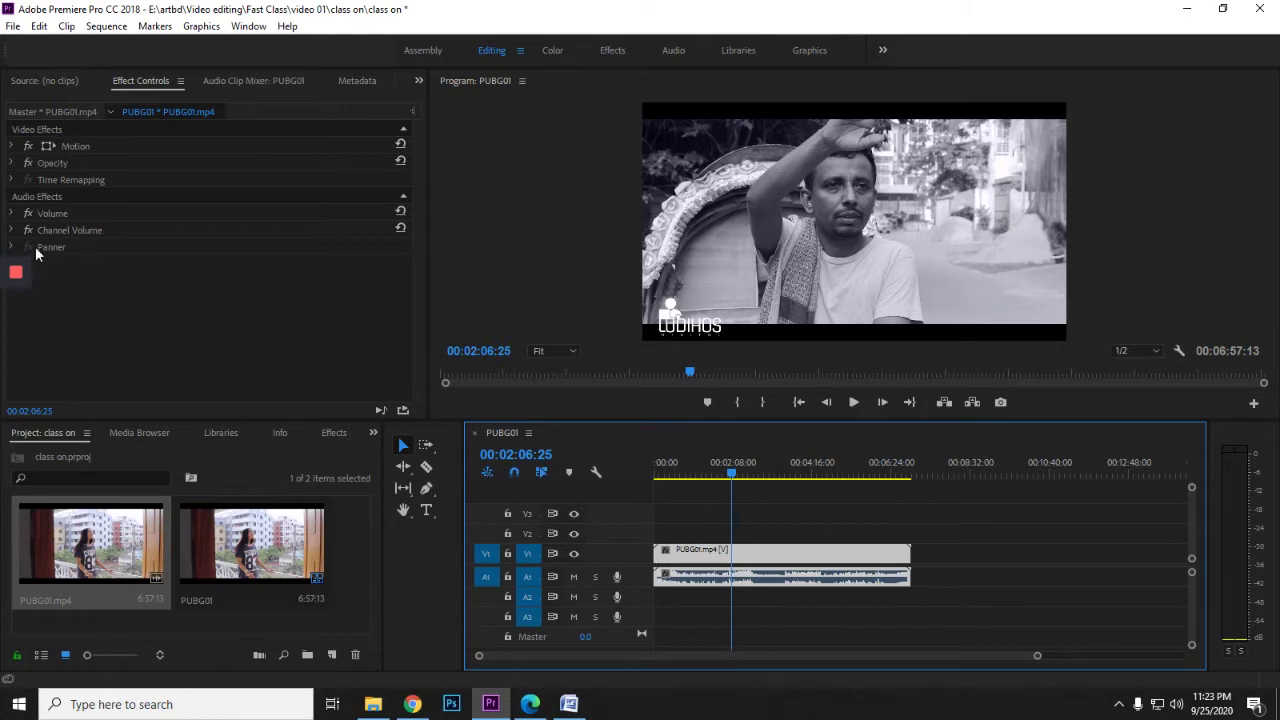
right_click(783, 563)
left_click(836, 283)
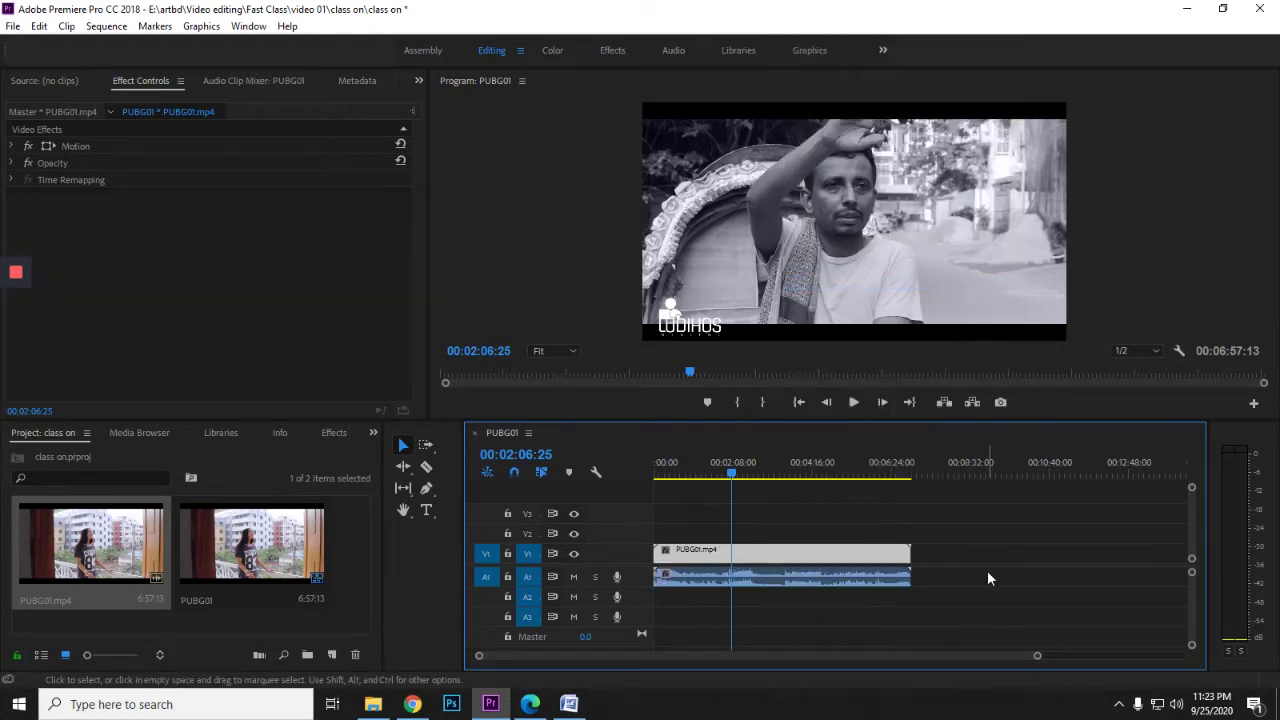
left_click(987, 578)
left_click(888, 584)
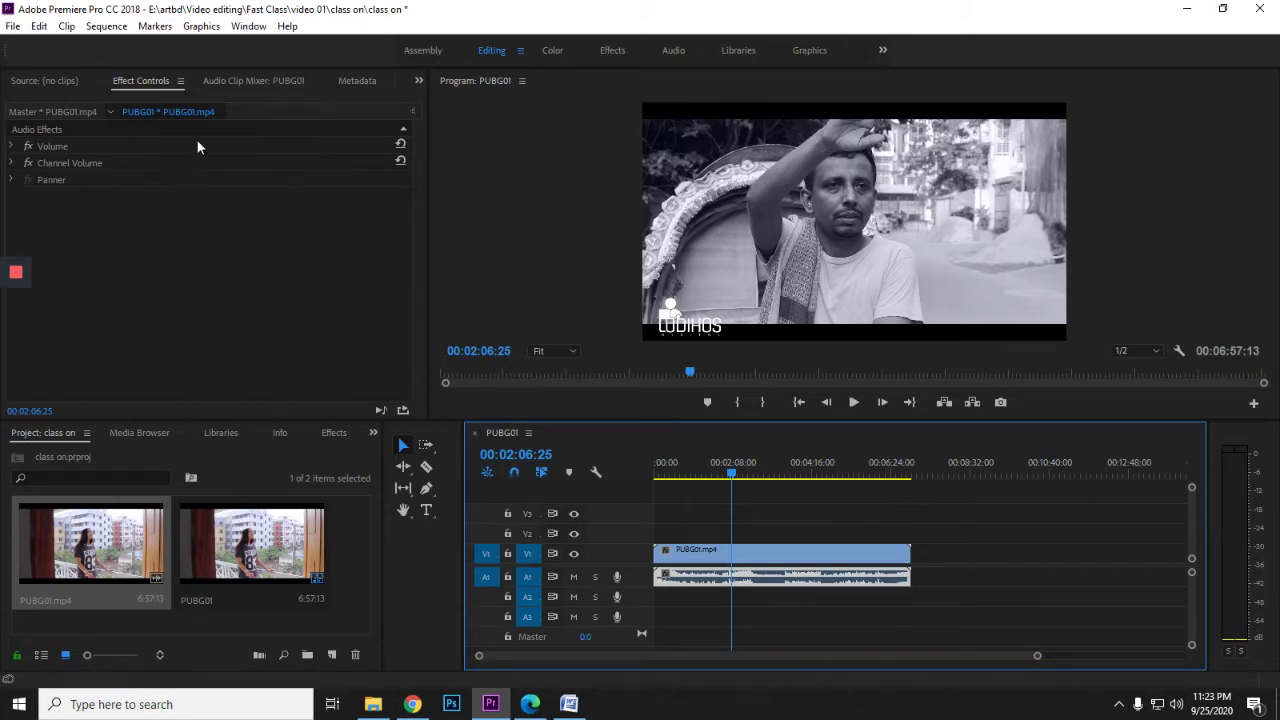
- Review the Class-02 topics in the Word outline, return to Premiere Pro and scrub the sequence to 00:01:08:18
left_click(569, 704)
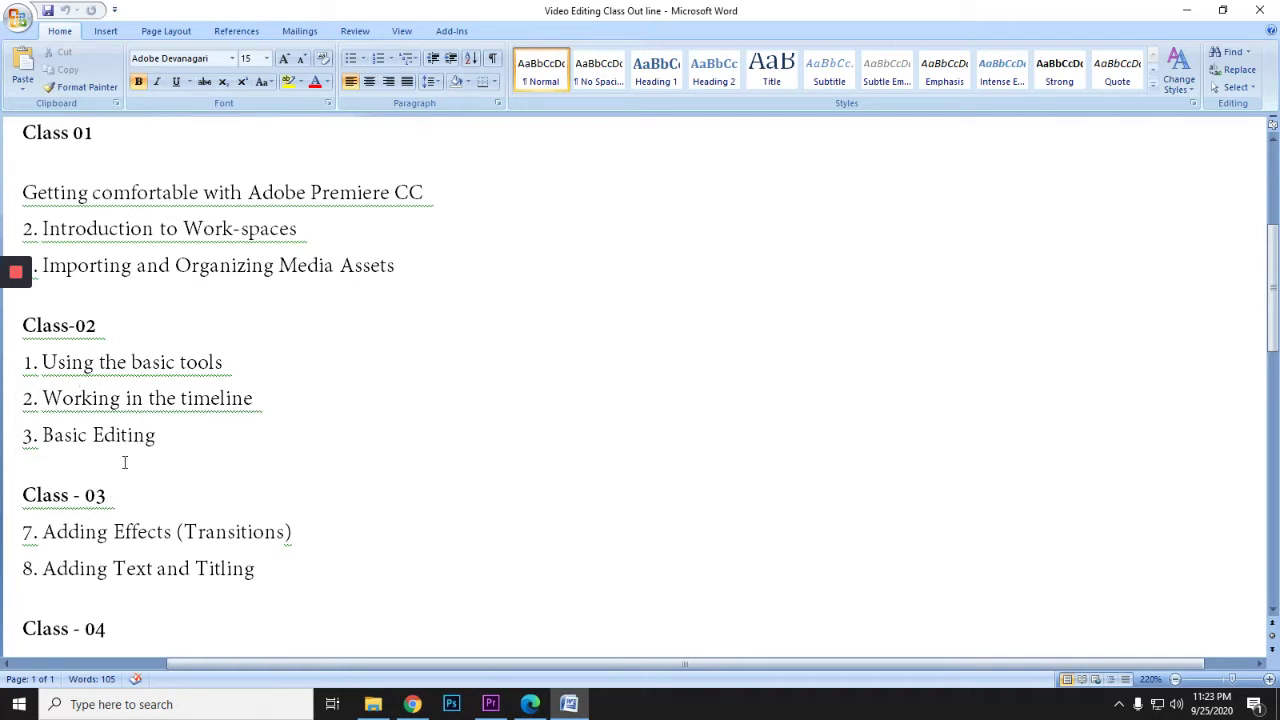
left_click(490, 704)
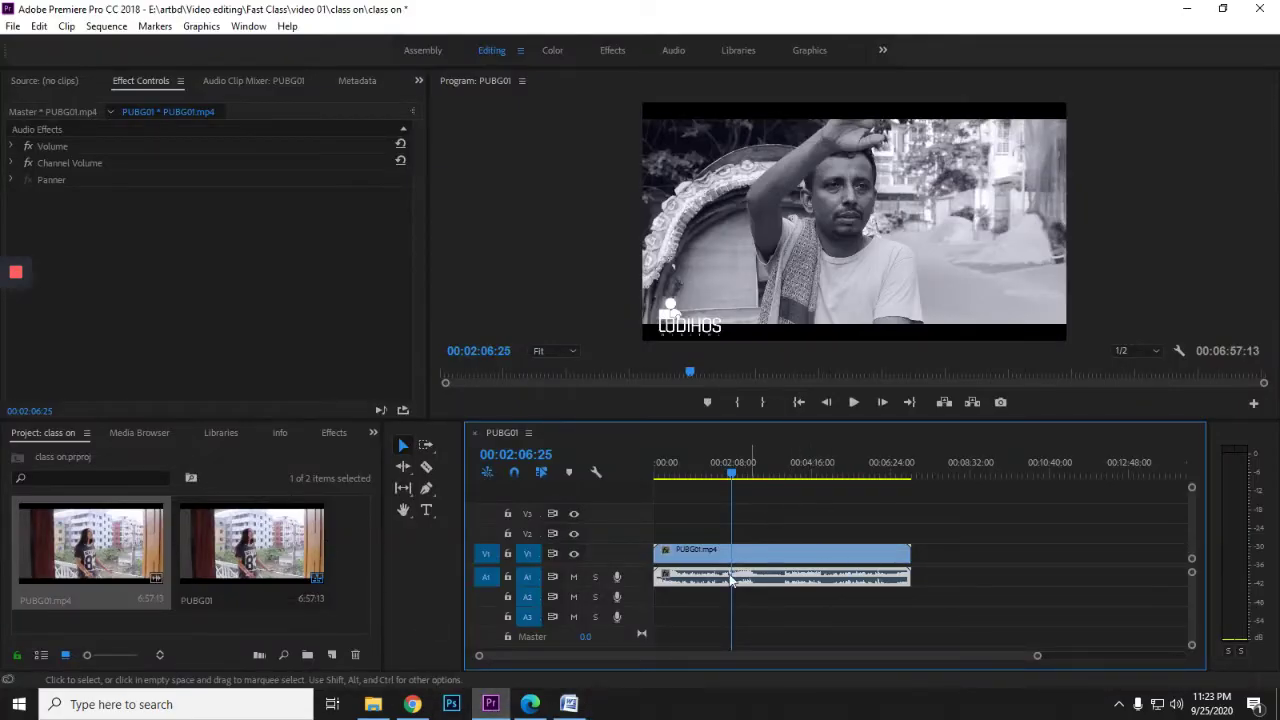
left_click_drag(731, 472, 695, 472)
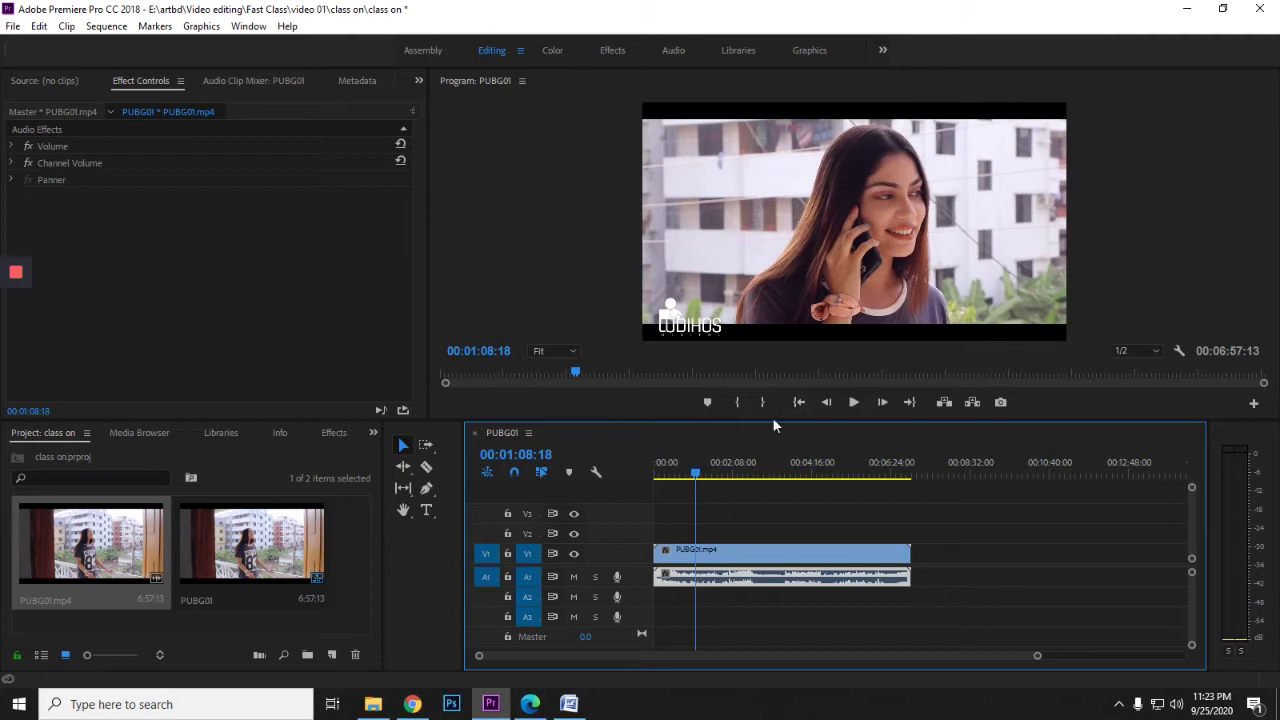
left_click(716, 562)
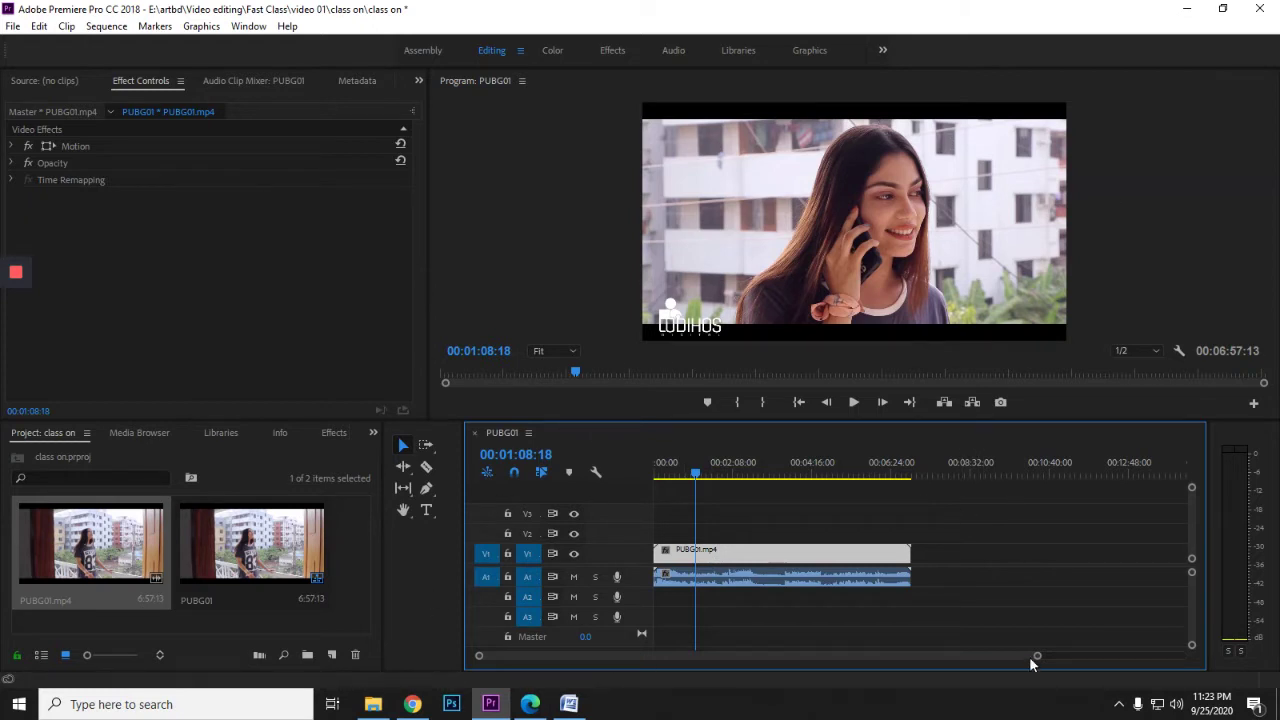
- Select the unlinked video and audio clips alternately and compare their effect controls with the playhead at 00:01:22:12
left_click_drag(1037, 656, 918, 656)
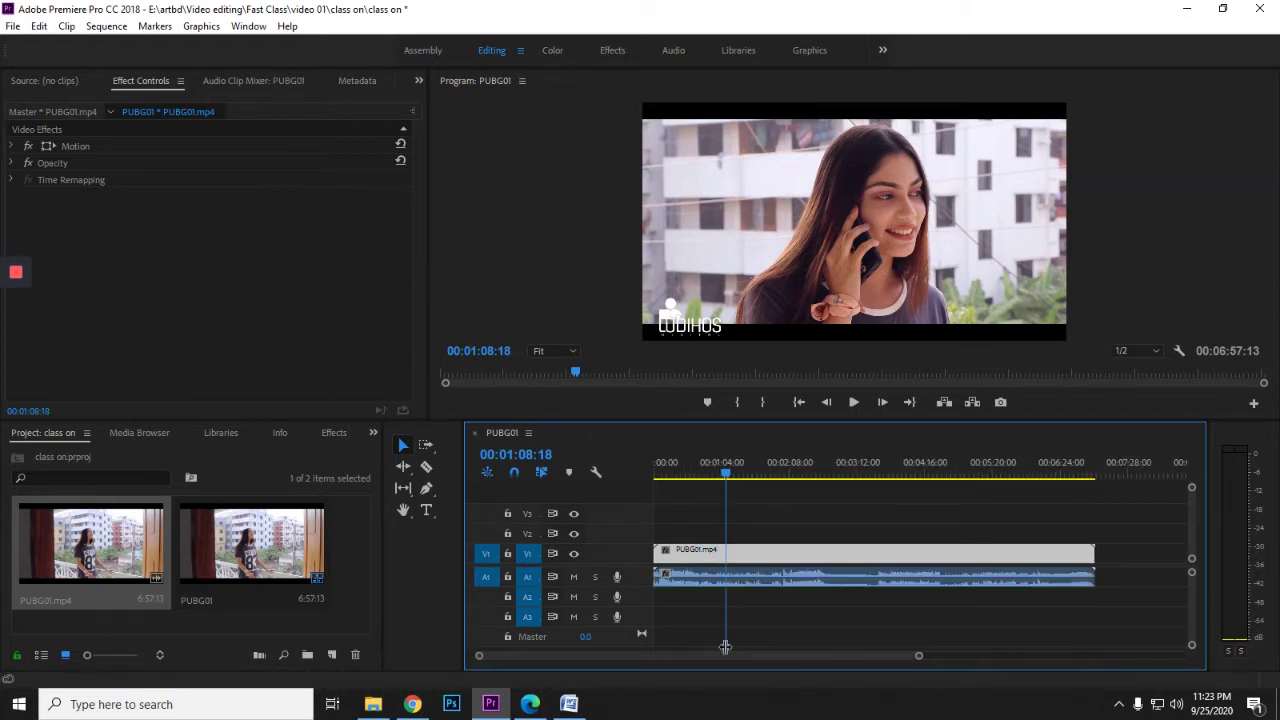
mouse_move(728, 468)
left_mouse_down()
mouse_move(654, 472)
mouse_move(731, 492)
mouse_move(694, 475)
mouse_move(741, 475)
left_mouse_up()
left_click(783, 578)
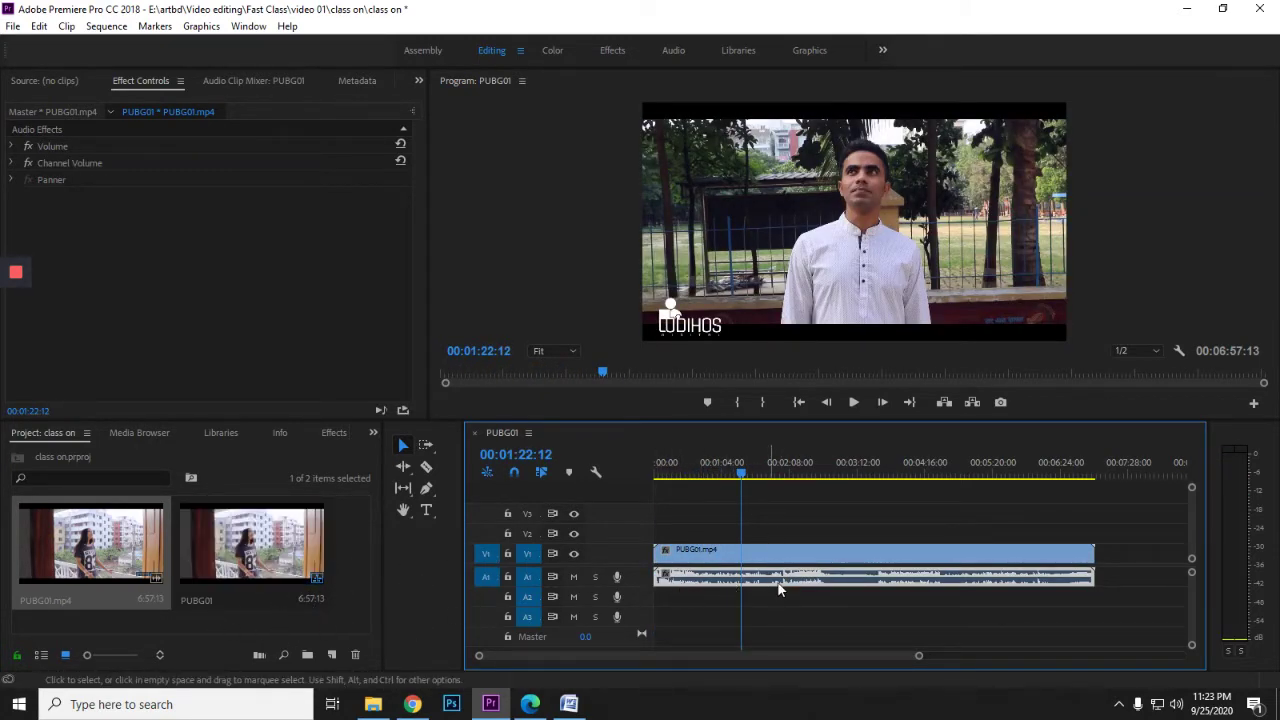
left_click(758, 561)
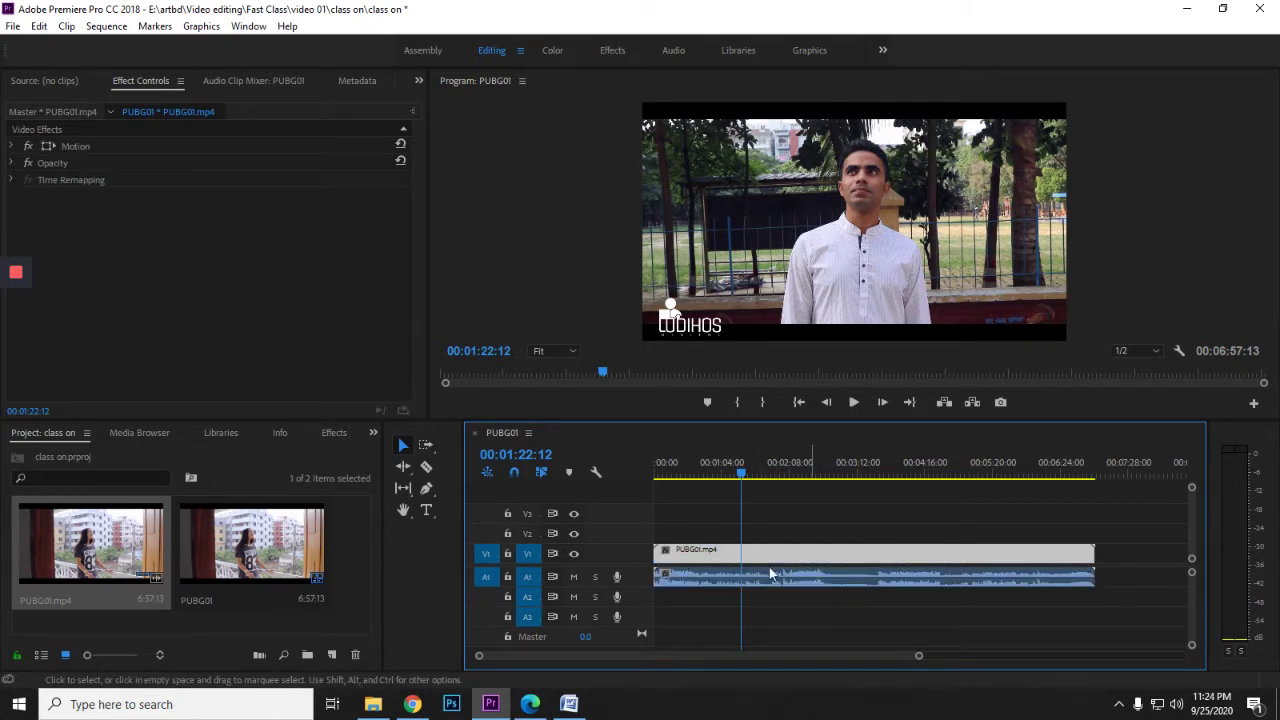
left_click(786, 576)
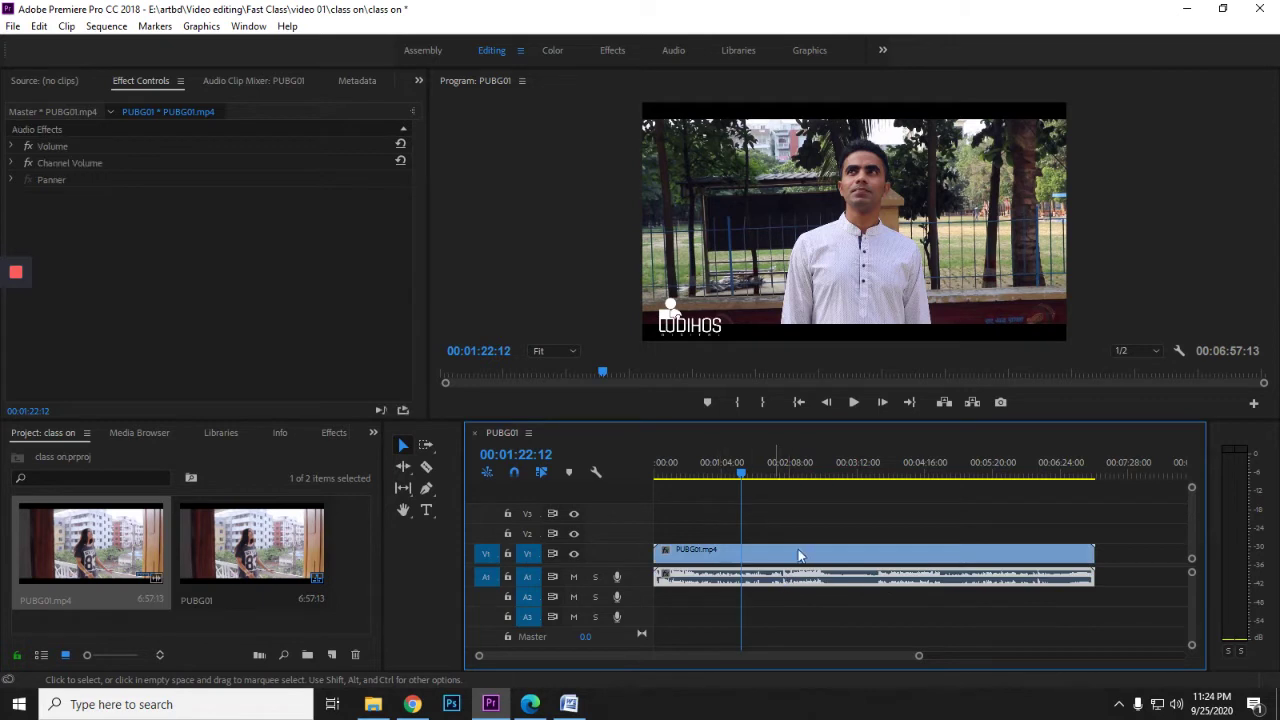
left_click(797, 549)
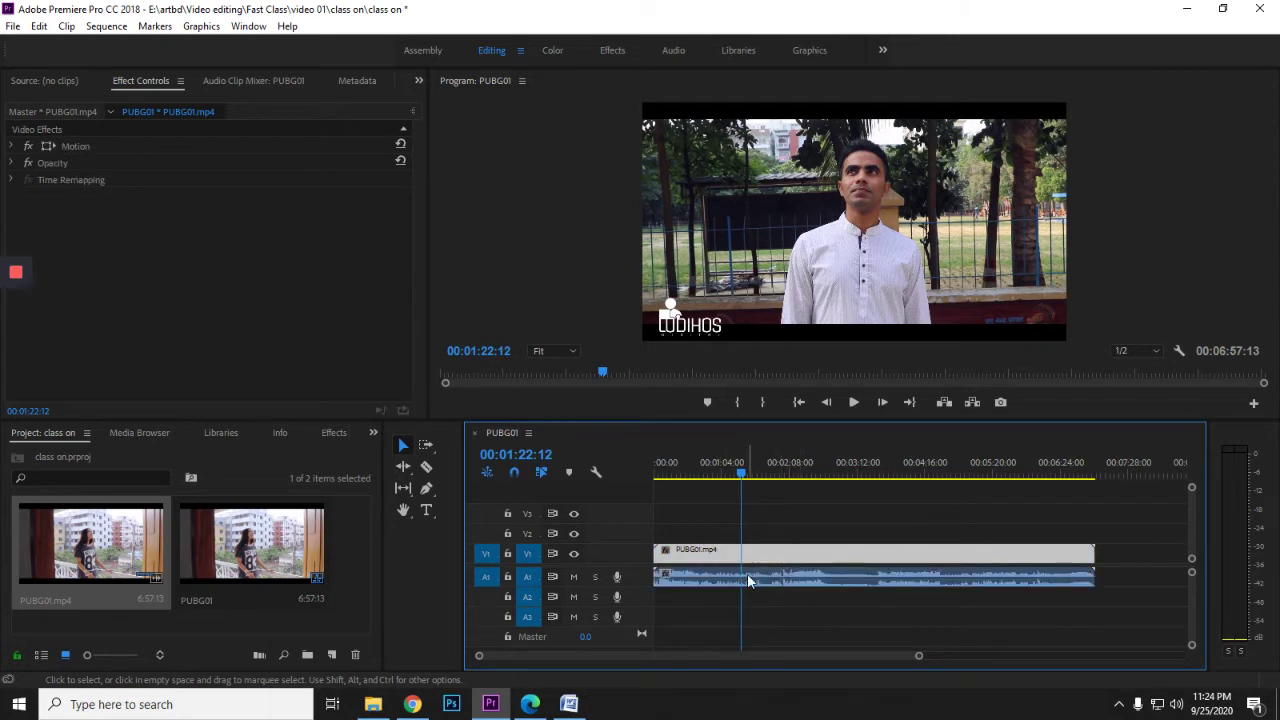
left_click(750, 555)
left_click(745, 576)
- Examine the commands available for the unlinked audio clip and scrub the sequence to 00:01:39:01
right_click(751, 577)
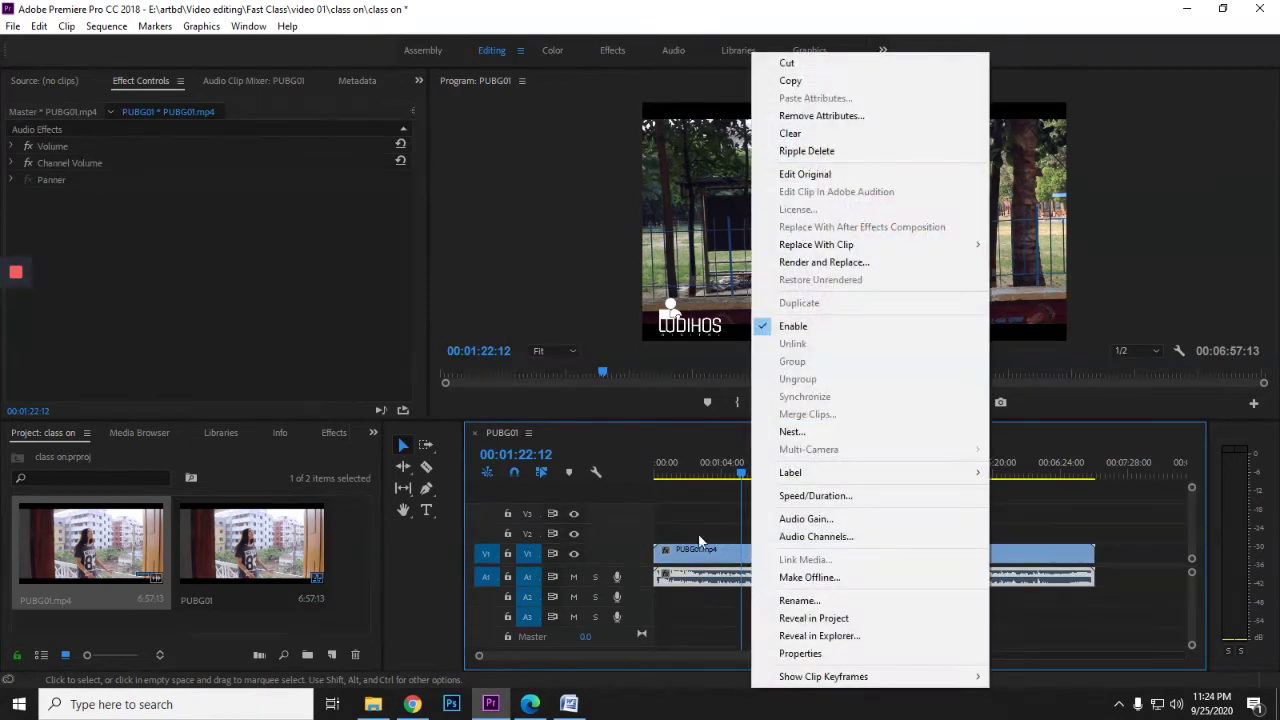
left_click(1112, 520)
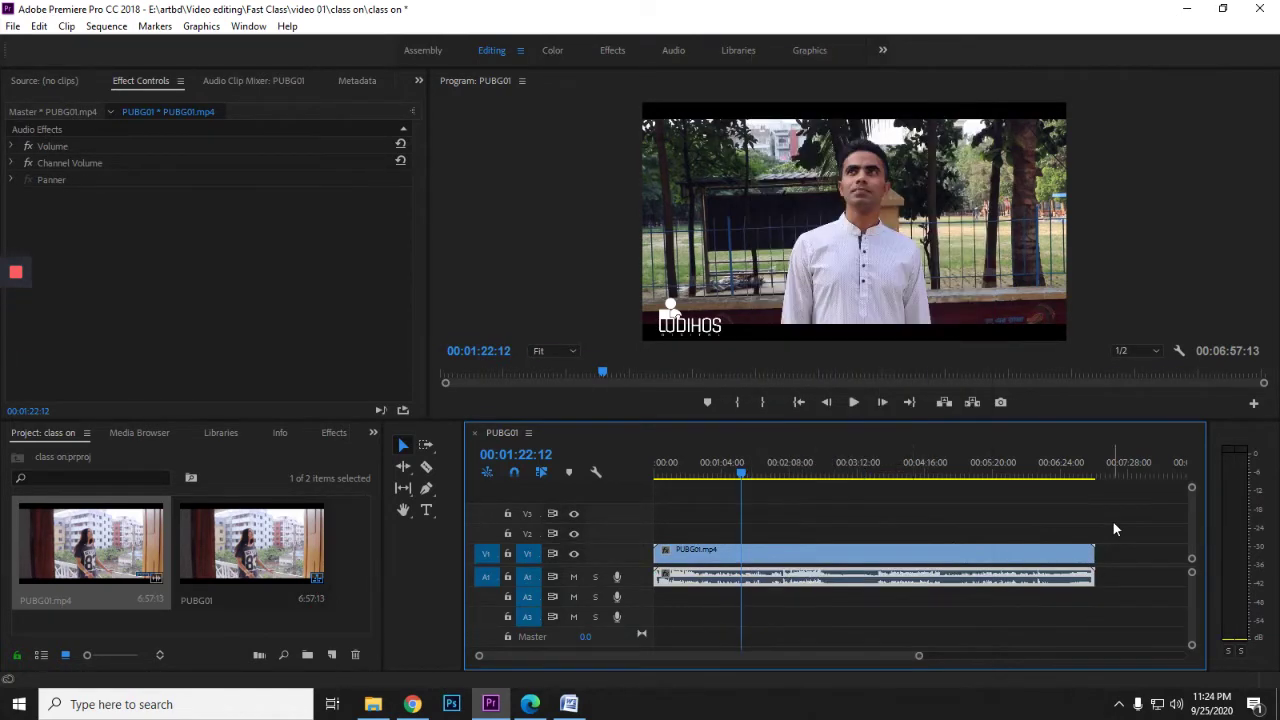
left_click(770, 578)
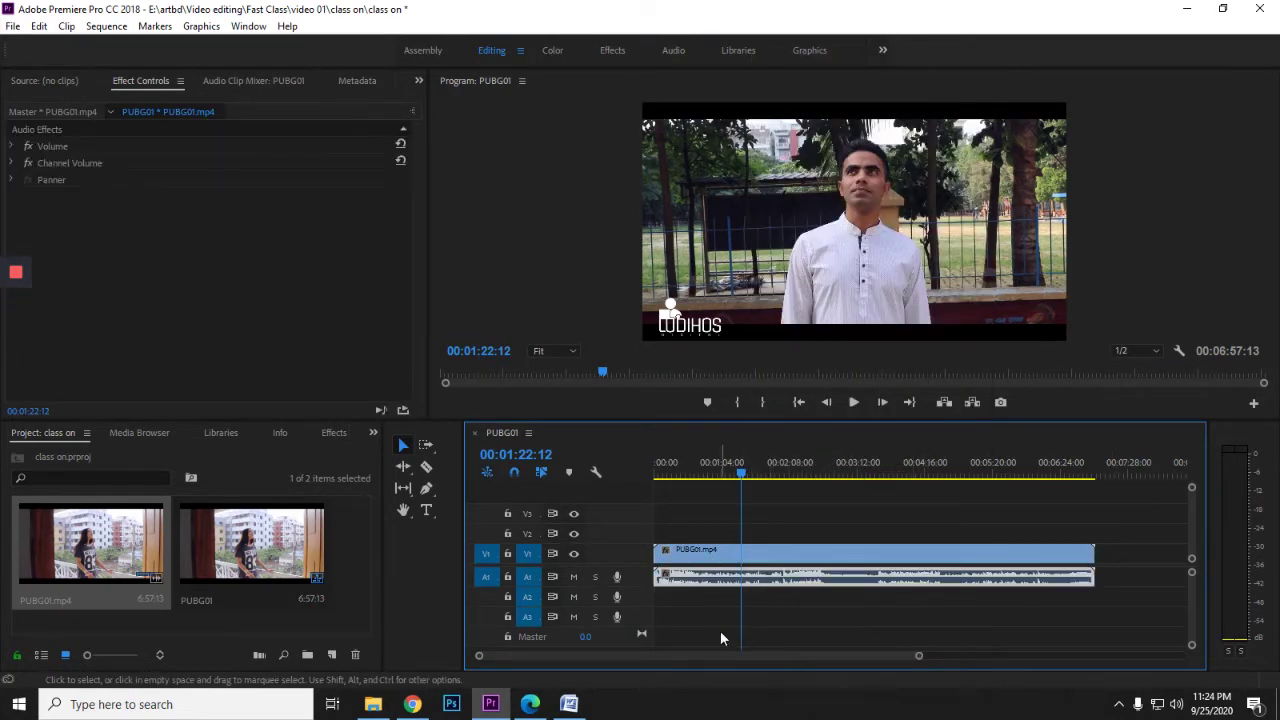
left_click_drag(740, 475, 762, 481)
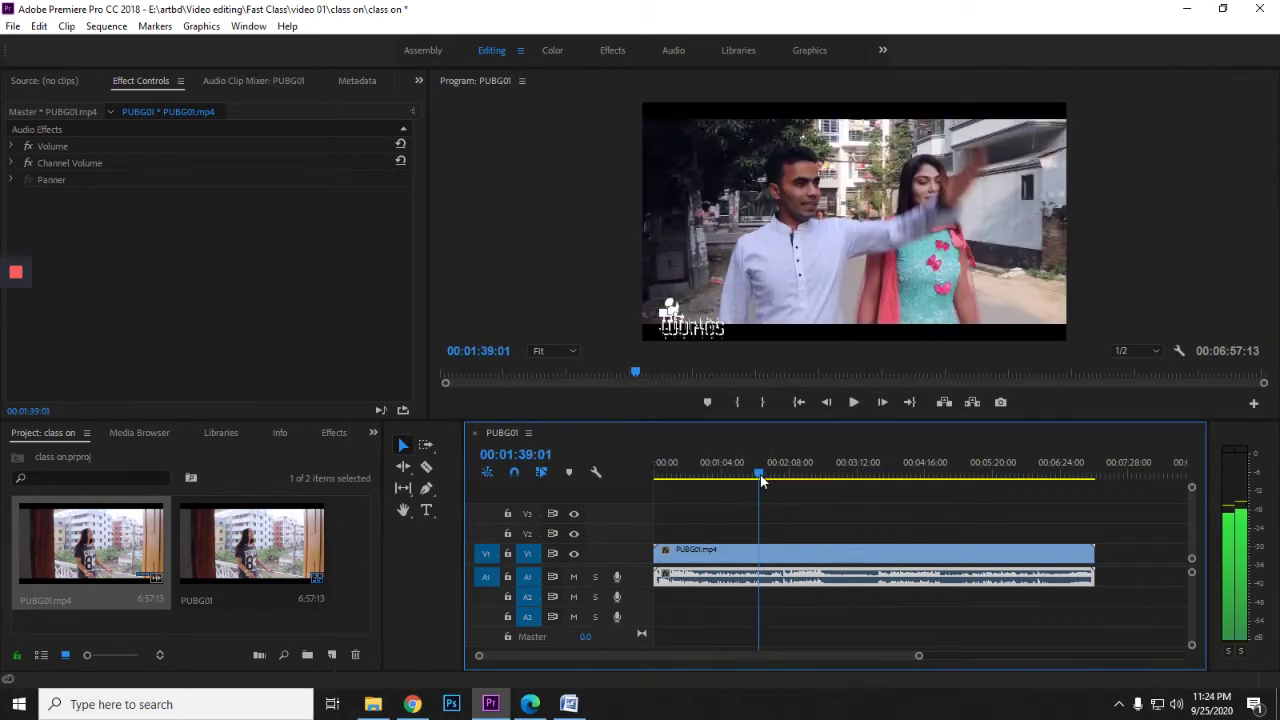
- Delete the unlinked audio clip from A1 and select the remaining video clip on V1
left_click(791, 600)
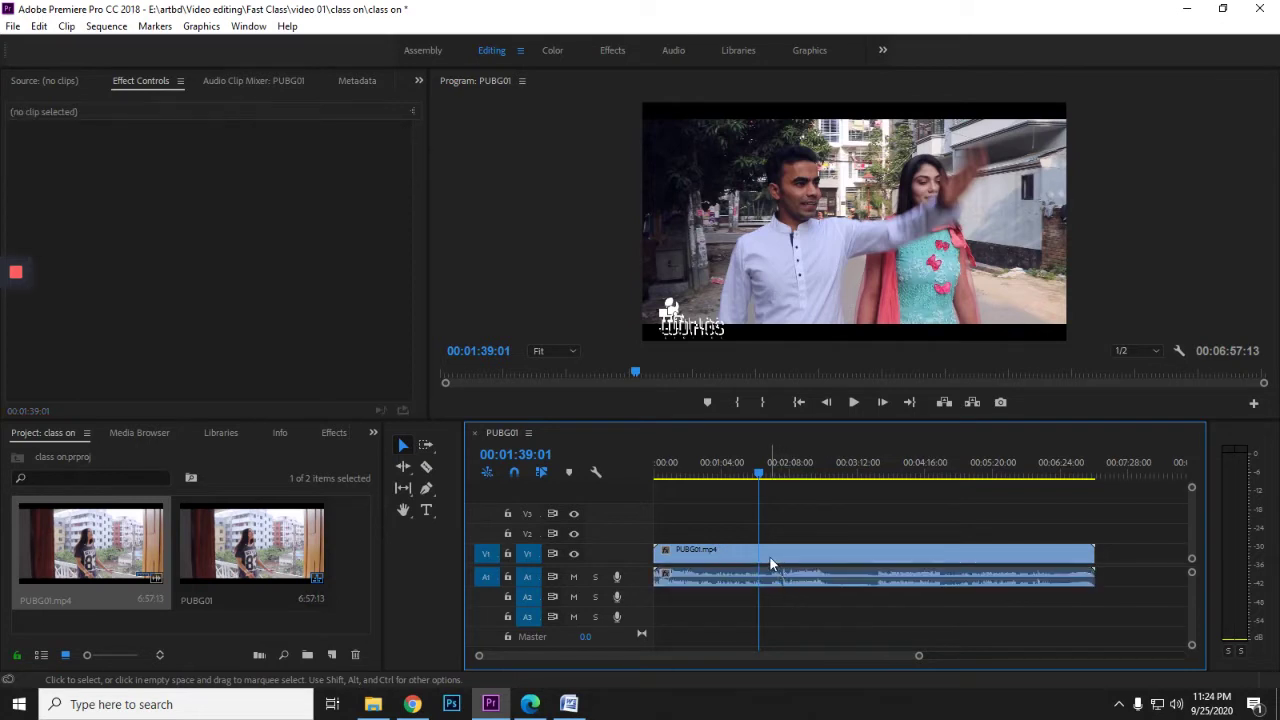
left_click(770, 577)
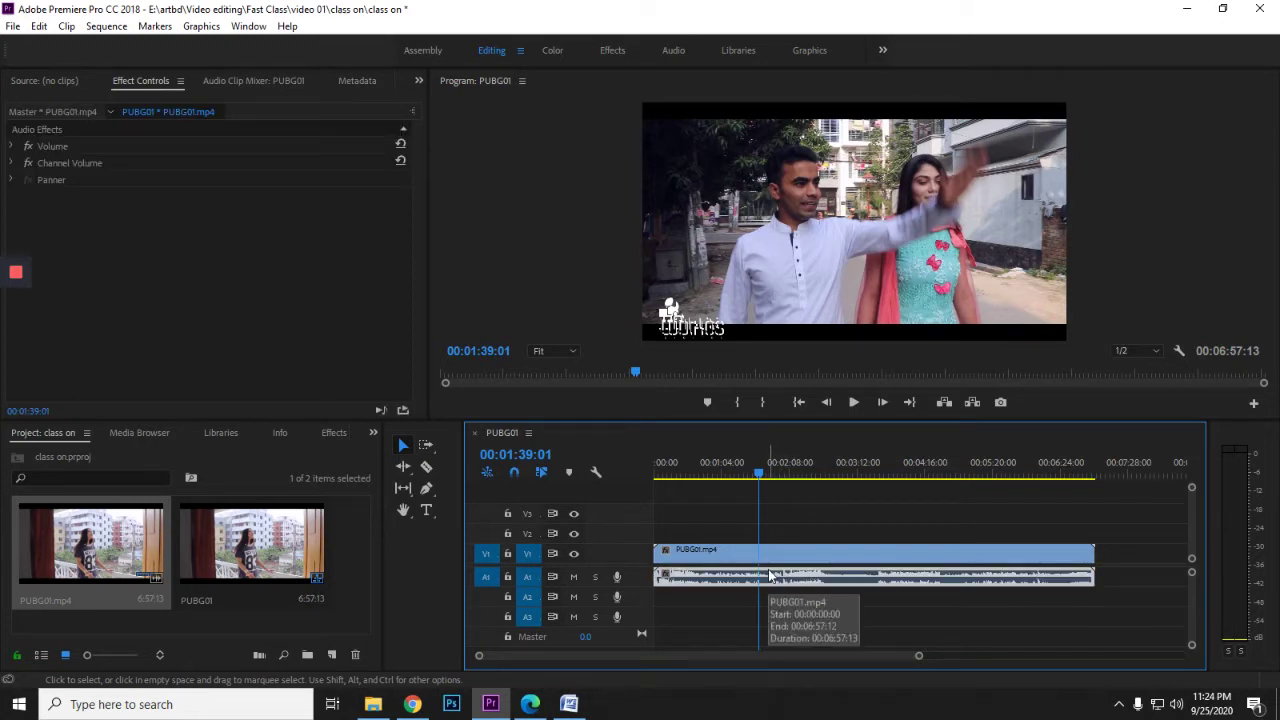
key("Delete")
left_click(754, 559)
- Split the video clip with the Razor tool at 00:01:05:23, 00:01:59:13 and 00:03:05:06
left_click_drag(745, 470, 725, 491)
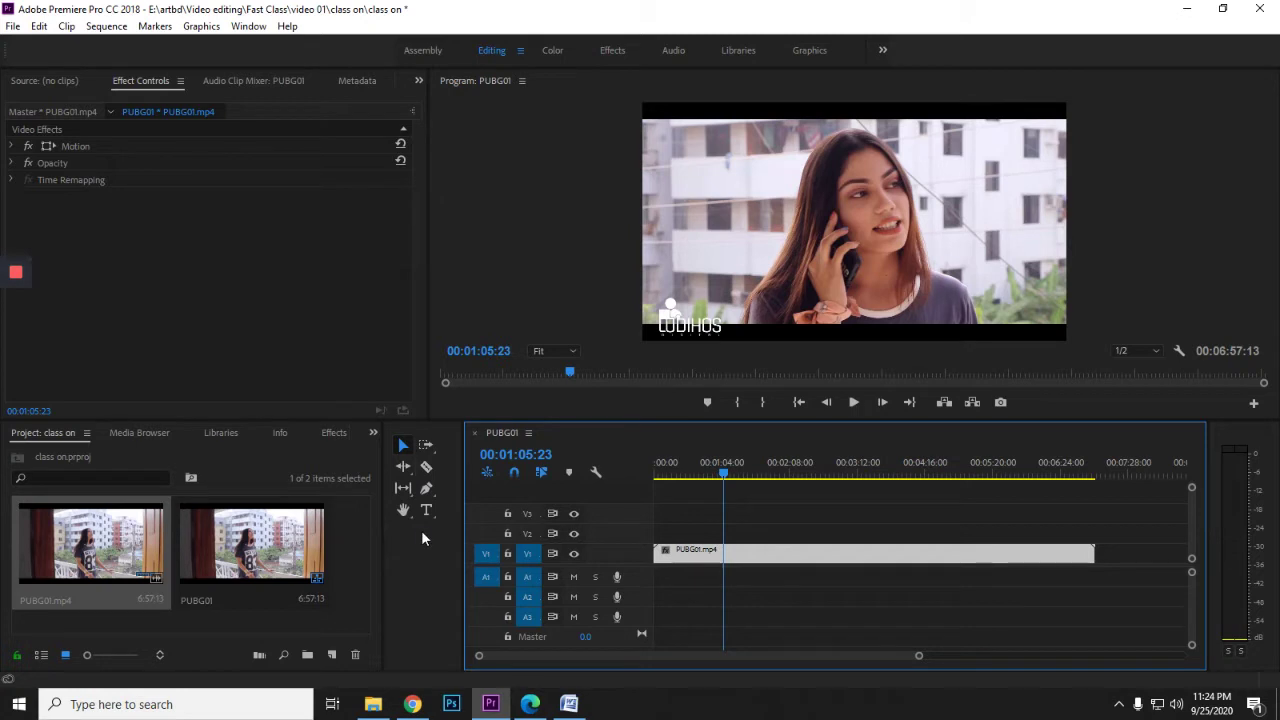
left_click(427, 468)
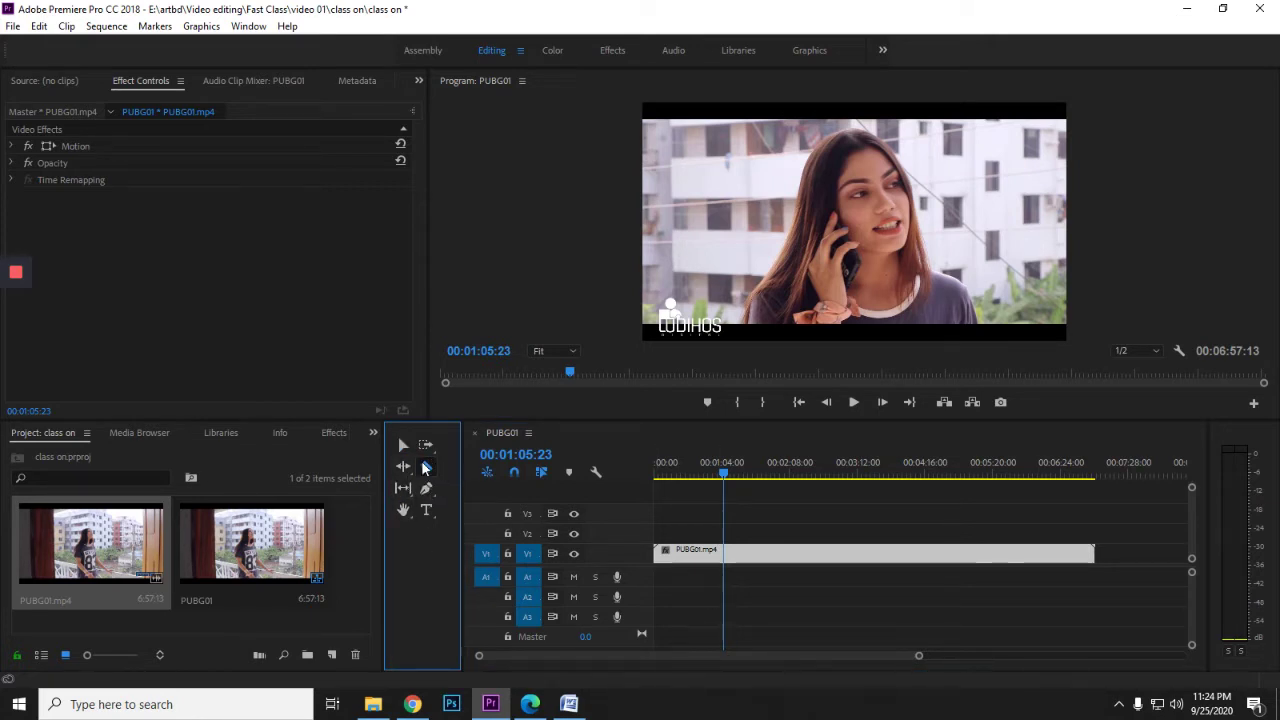
left_click(730, 552)
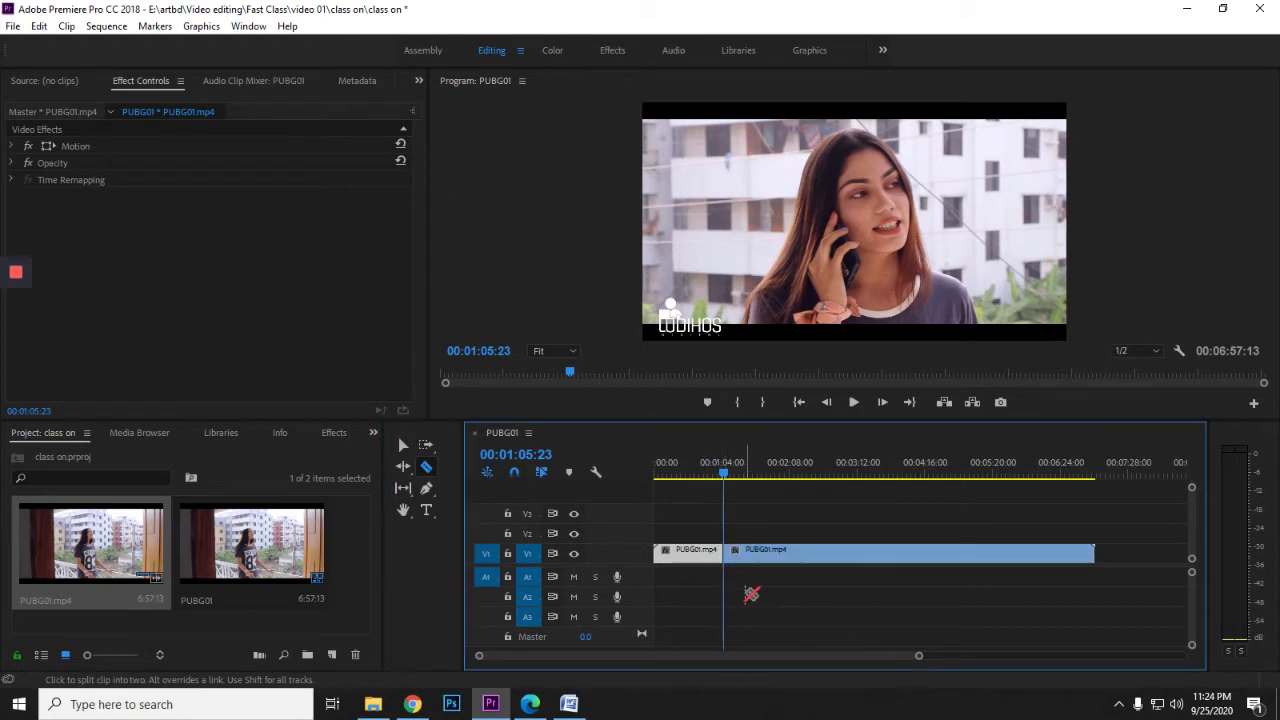
left_click(746, 477)
left_click_drag(748, 481, 781, 477)
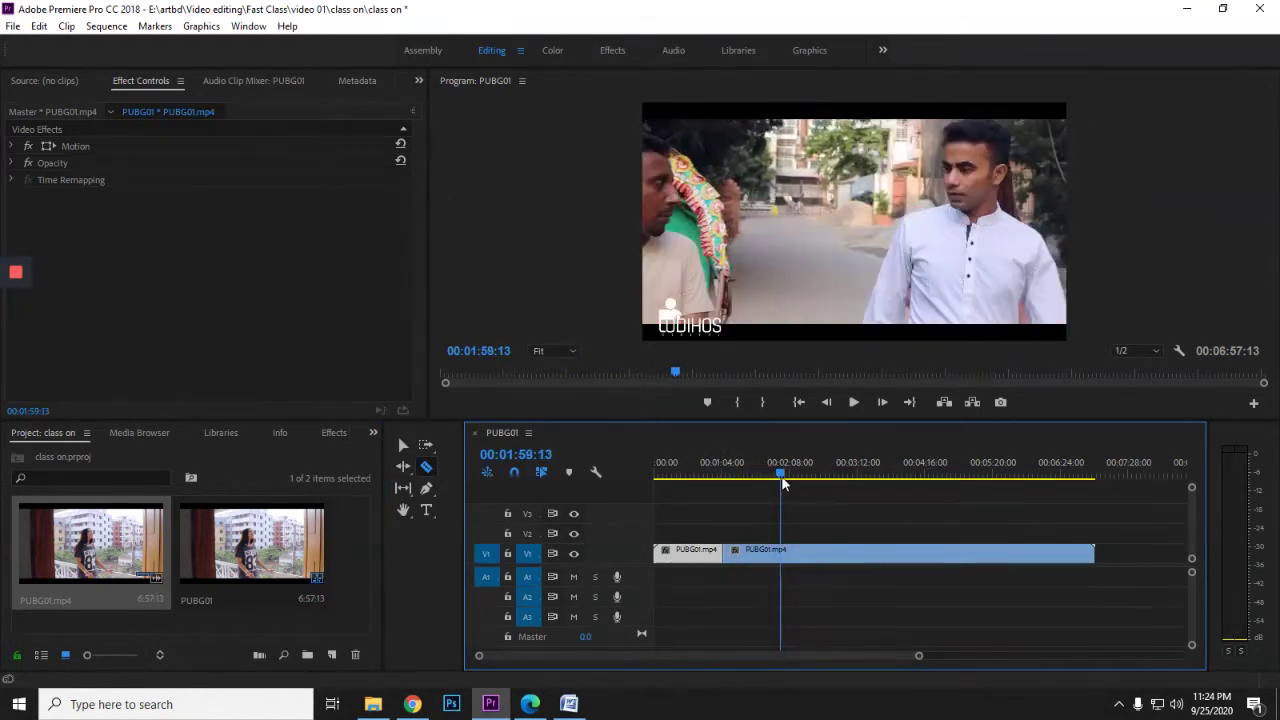
left_click(782, 549)
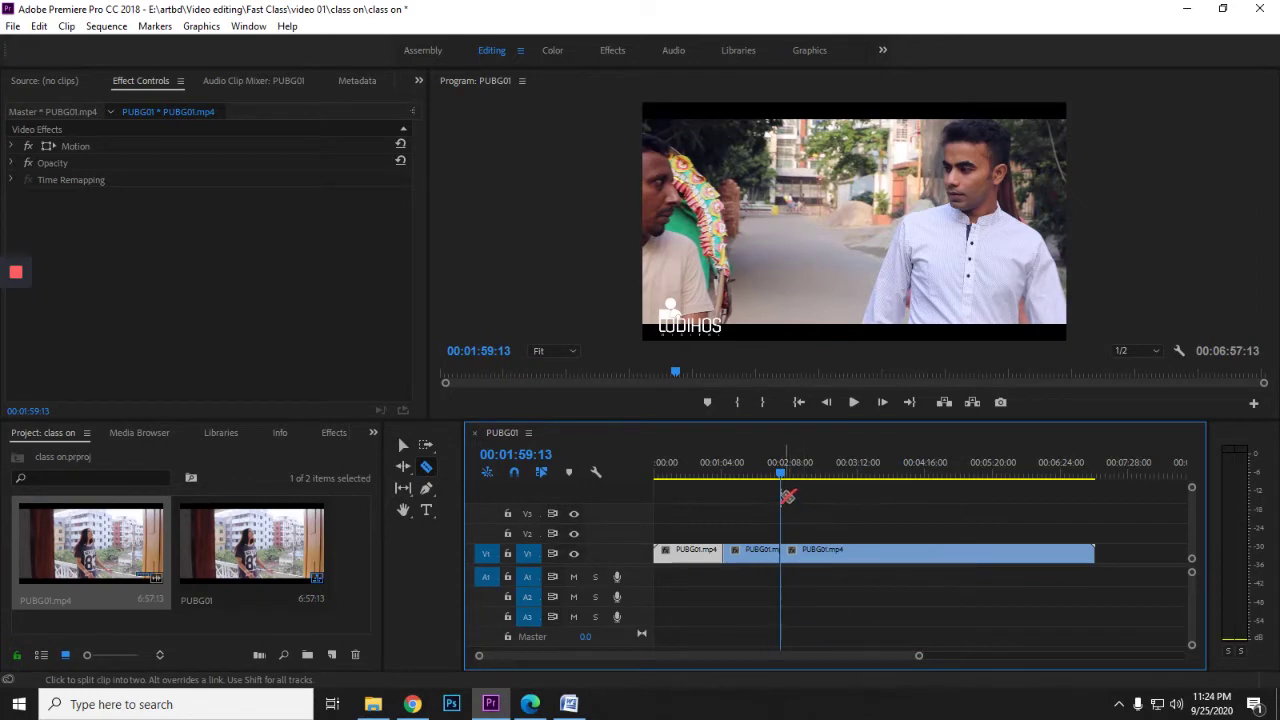
left_click_drag(780, 470, 849, 477)
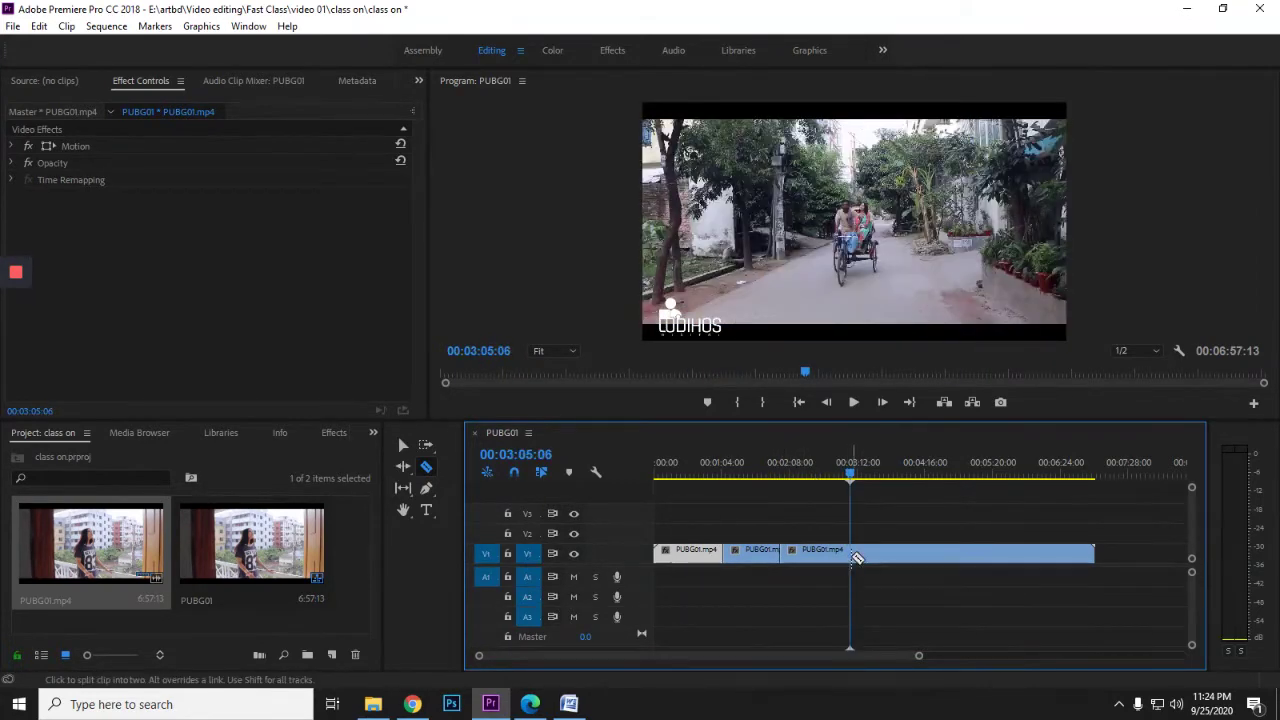
left_click(850, 553)
- Check that the cut segments select individually with the Selection tool and delete the first segment on V1
left_click(403, 445)
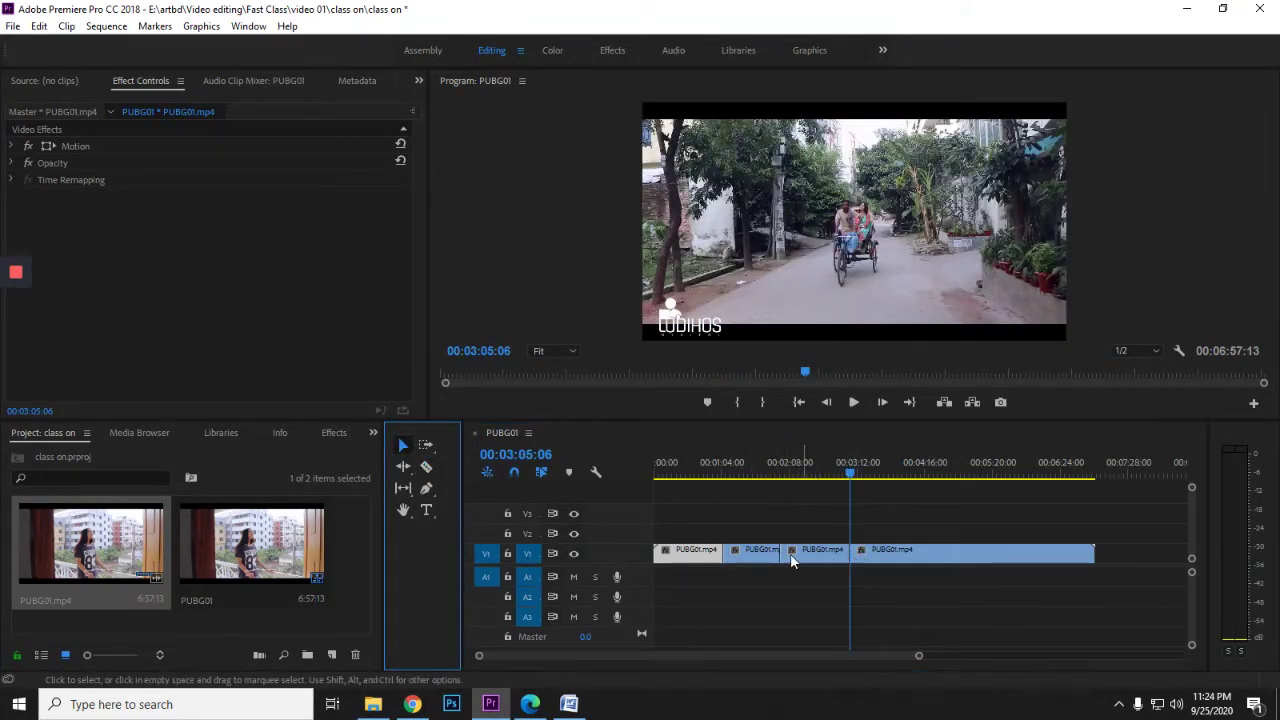
left_click(747, 552)
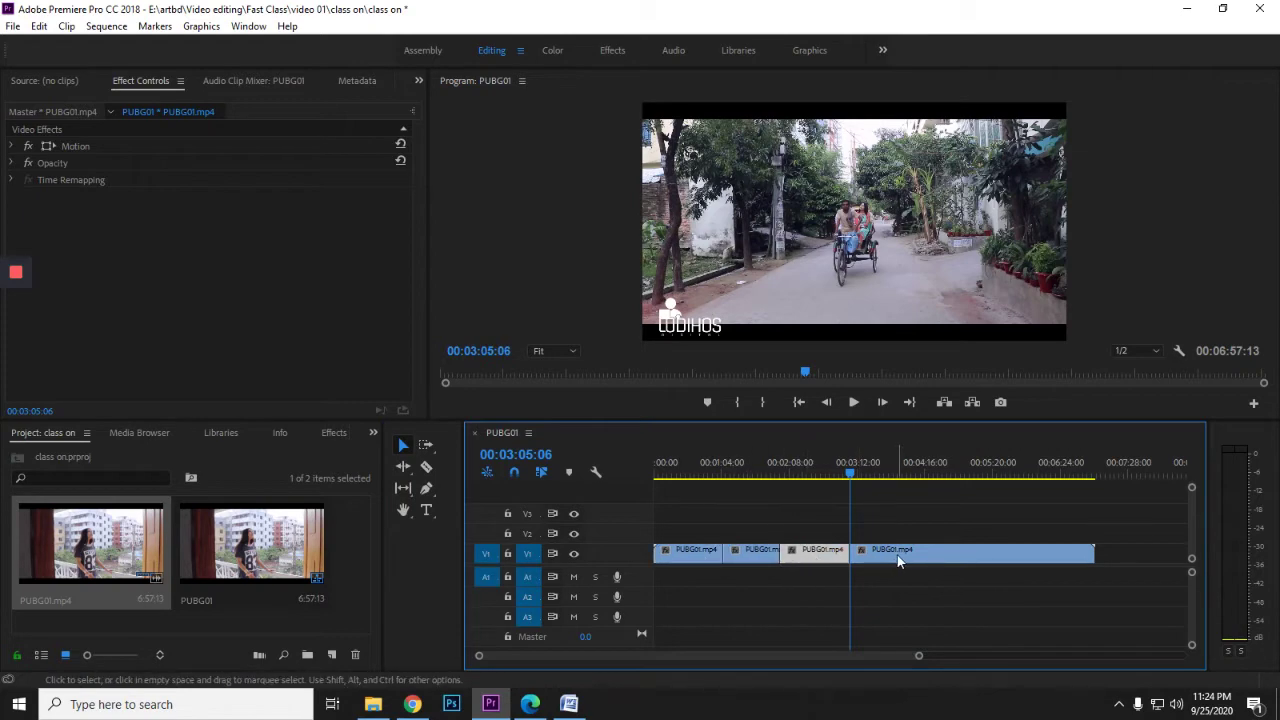
left_click(860, 552)
left_click_drag(848, 476, 701, 490)
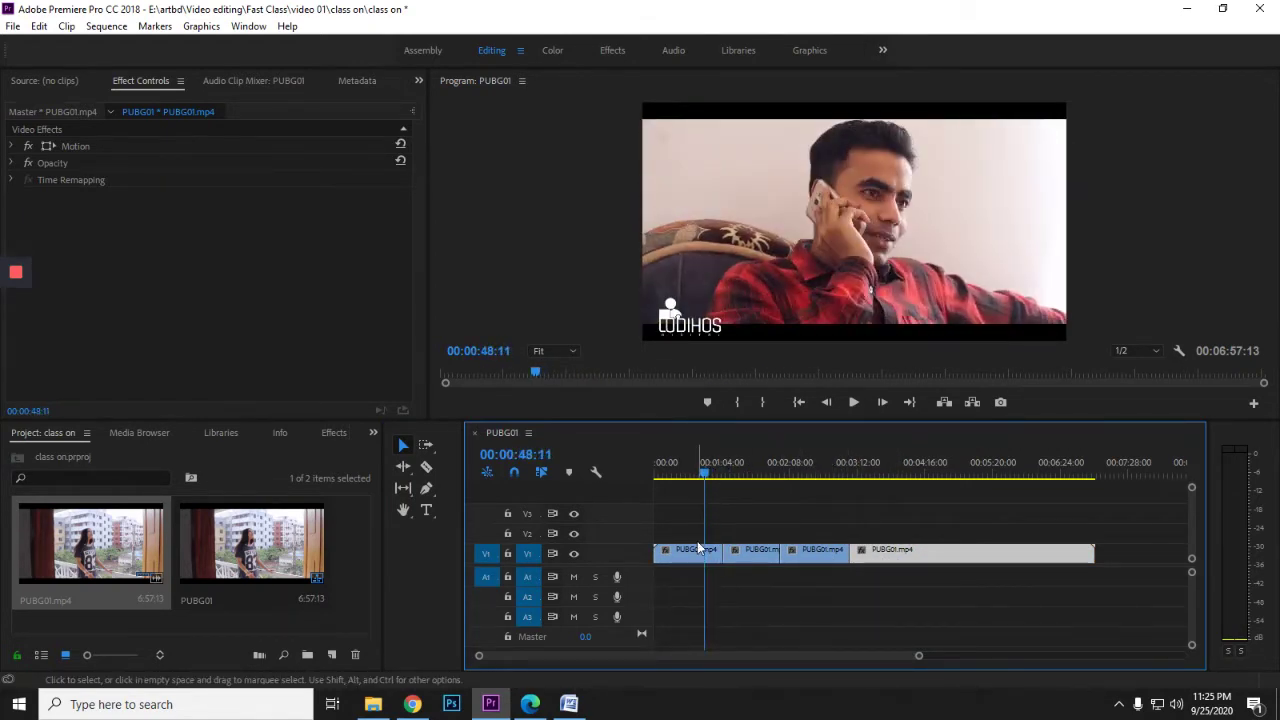
left_click(698, 550)
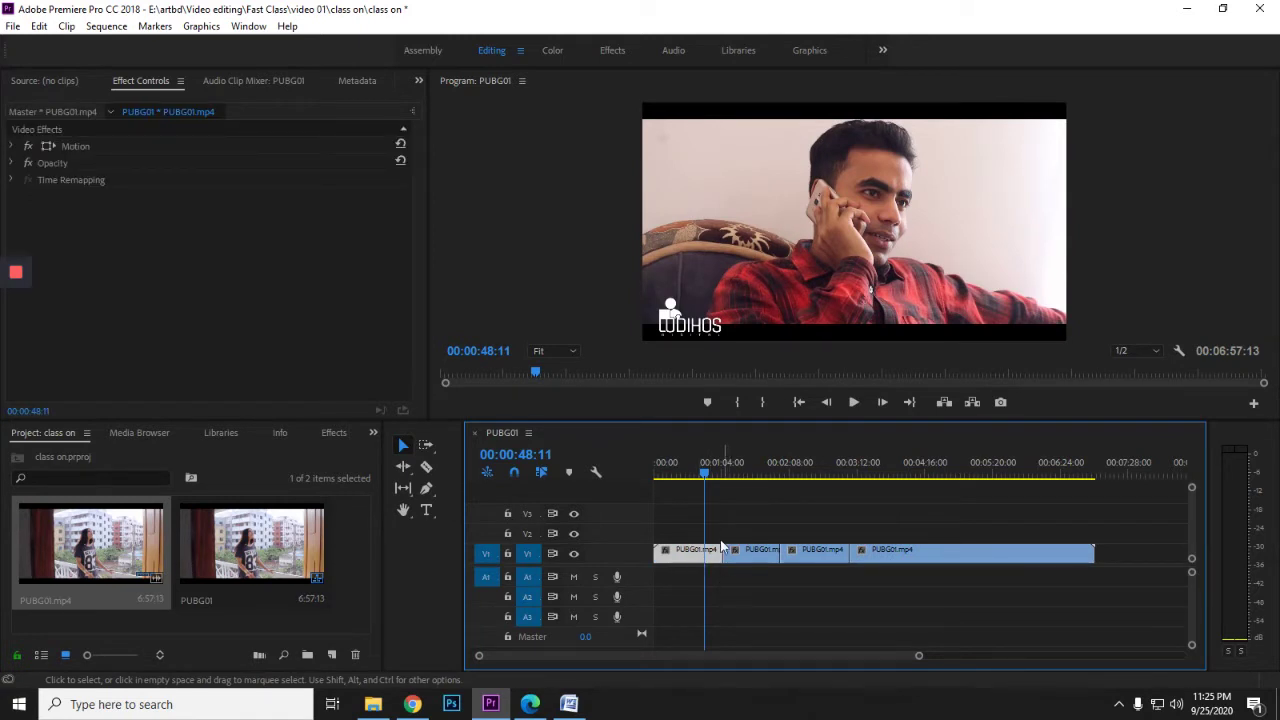
key("Delete")
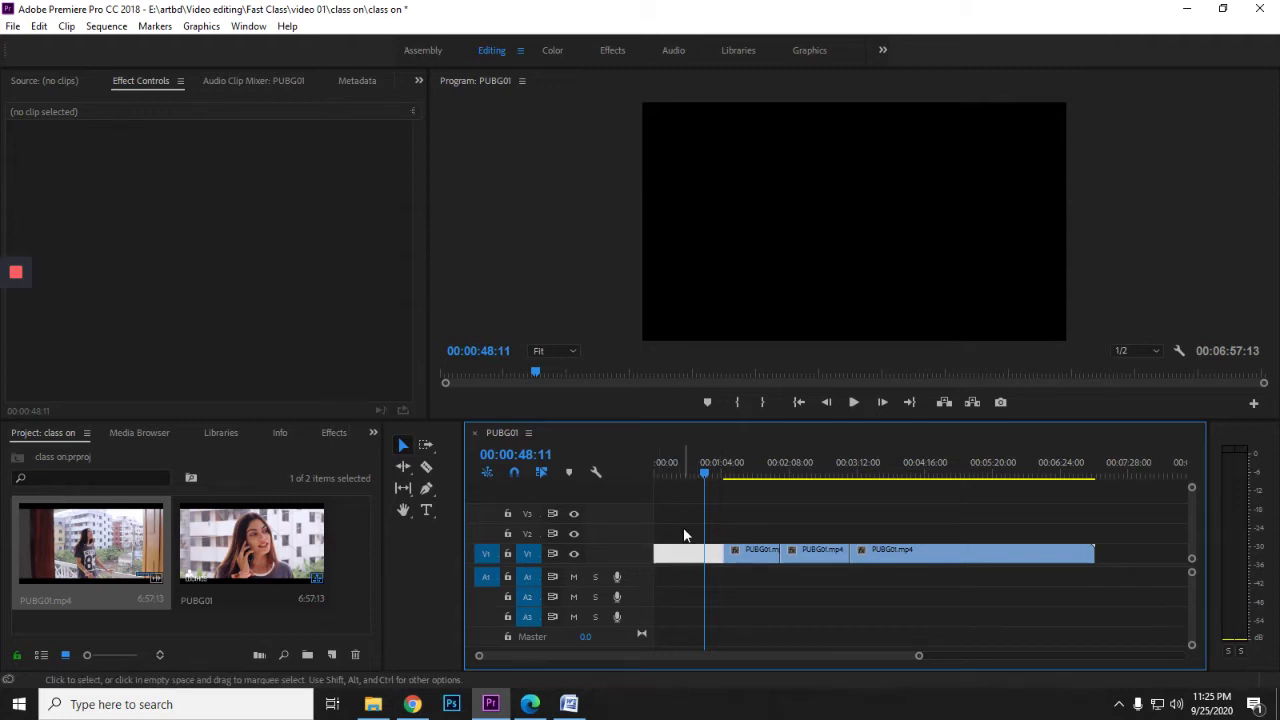
- Move the first remaining segment to the start of V1 and place the following segment directly against its end
left_click(768, 556)
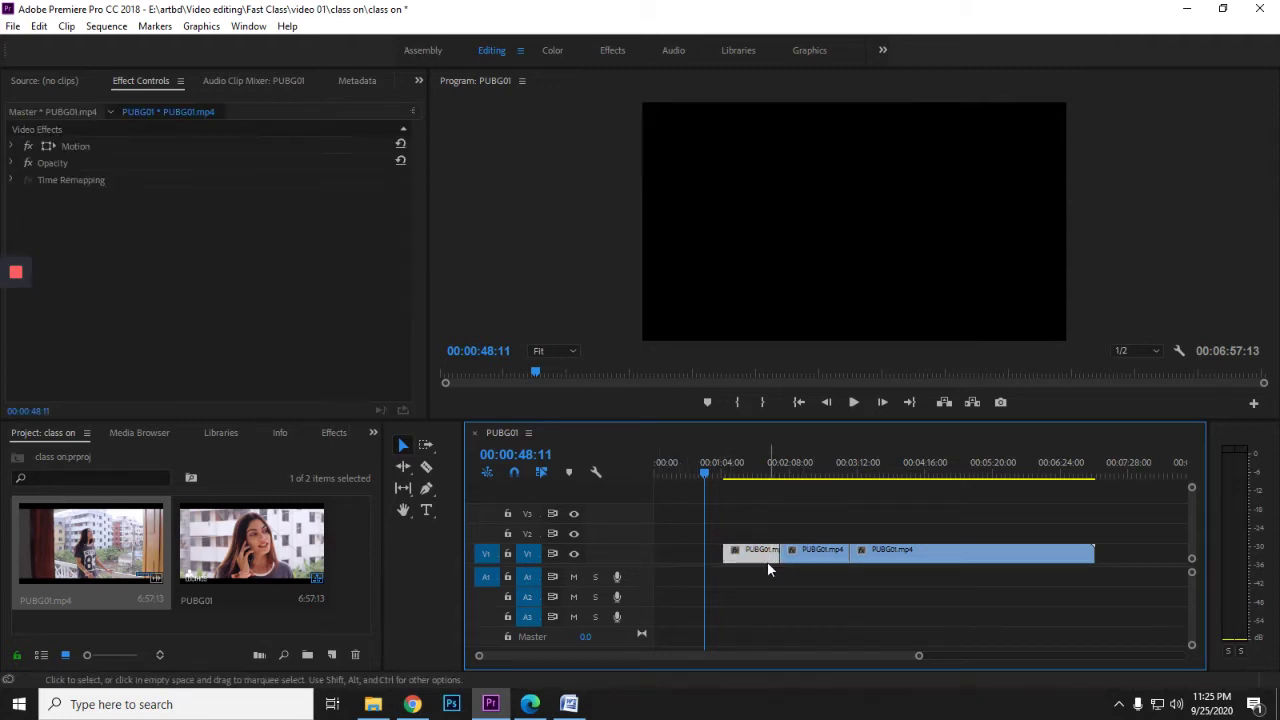
left_click_drag(764, 557, 692, 568)
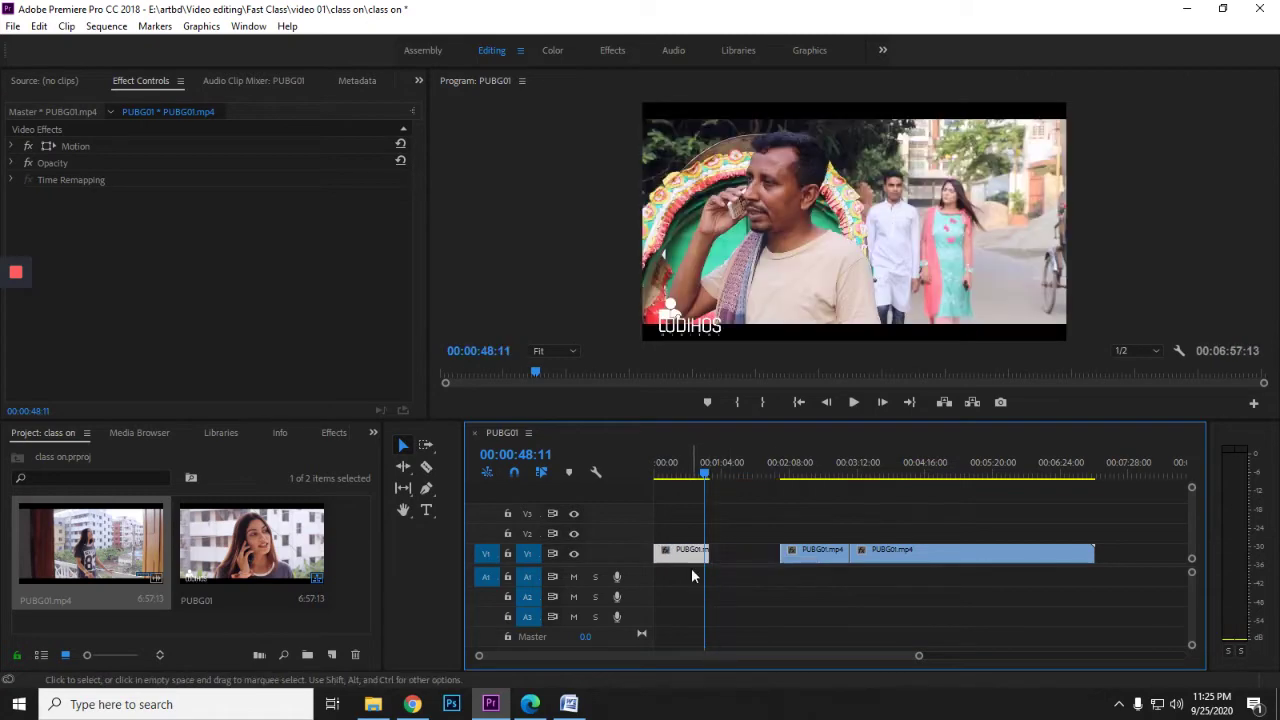
left_click_drag(687, 469, 748, 565)
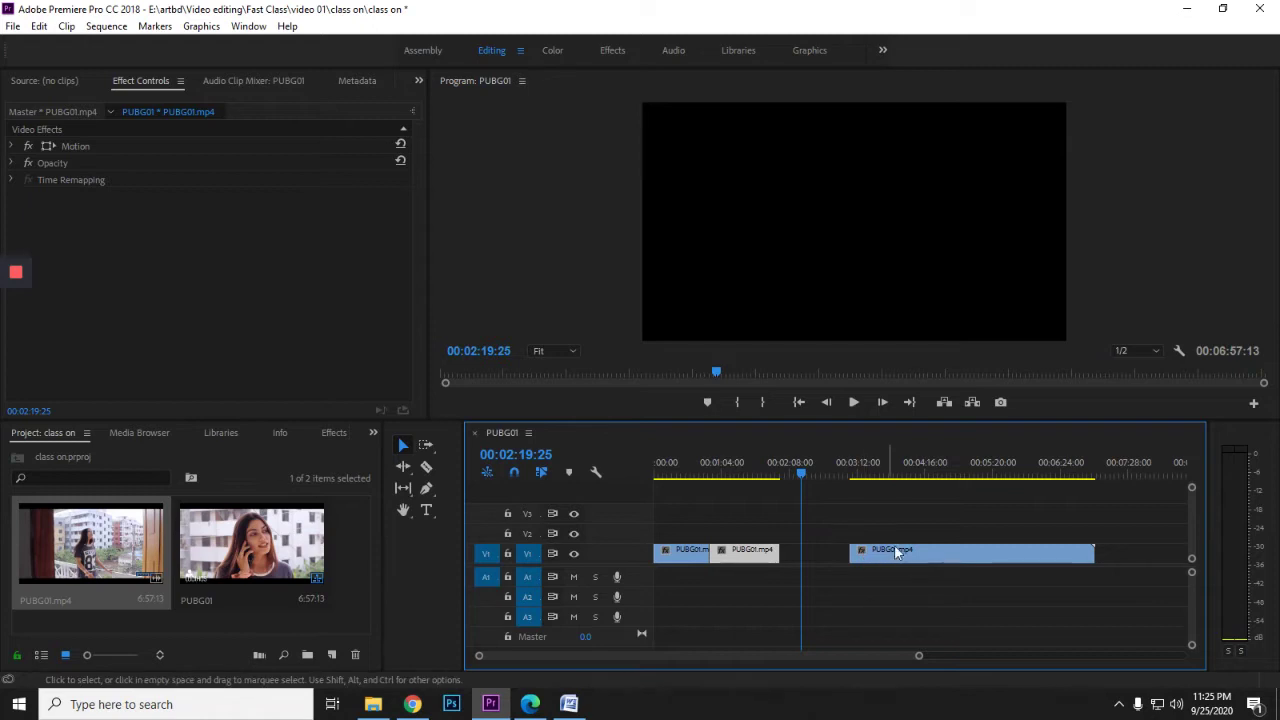
- Split the last segment on V1 with the Razor tool at 00:04:38:05 and move the new end piece later, leaving a gap
left_click(950, 478)
left_click(942, 556)
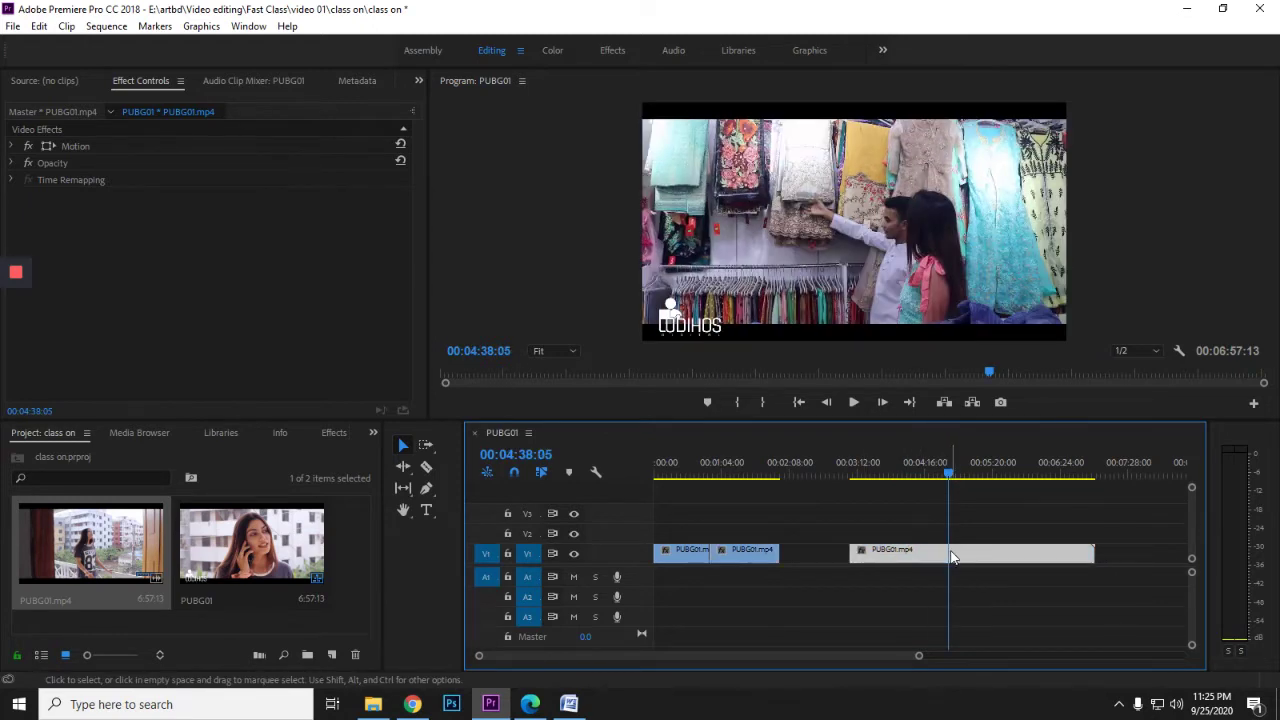
left_click(426, 466)
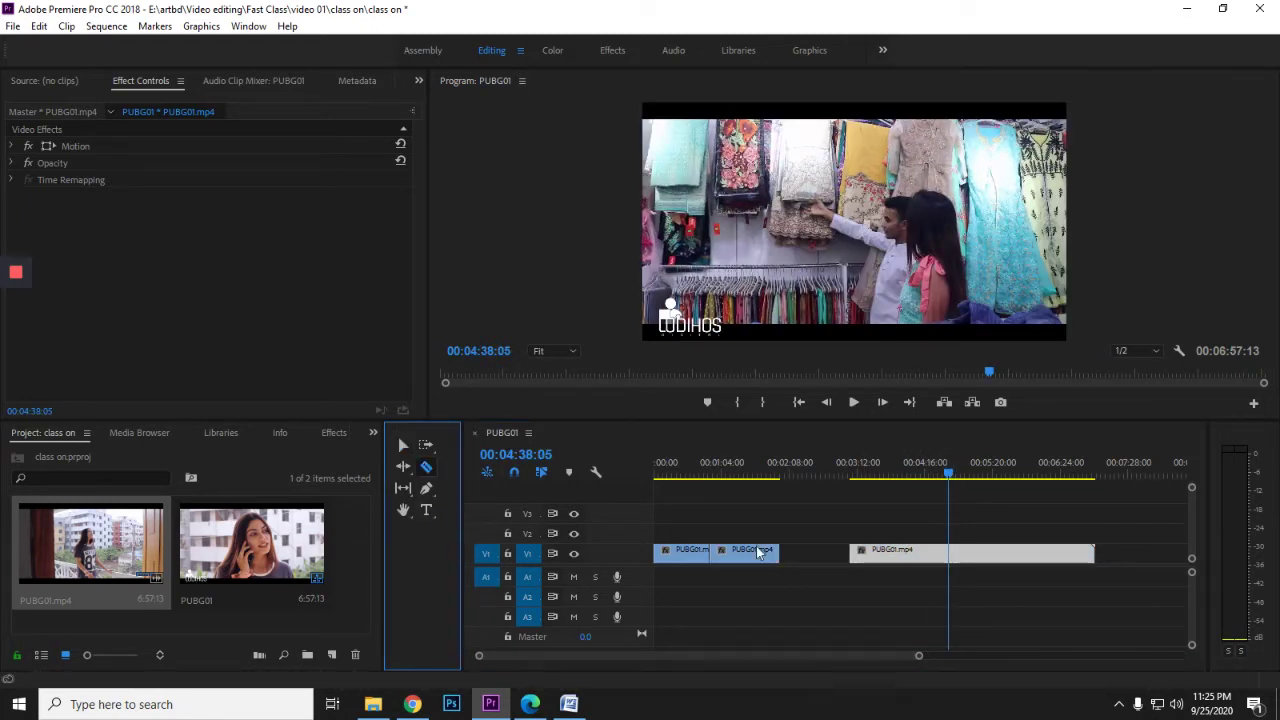
left_click(953, 552)
key("v")
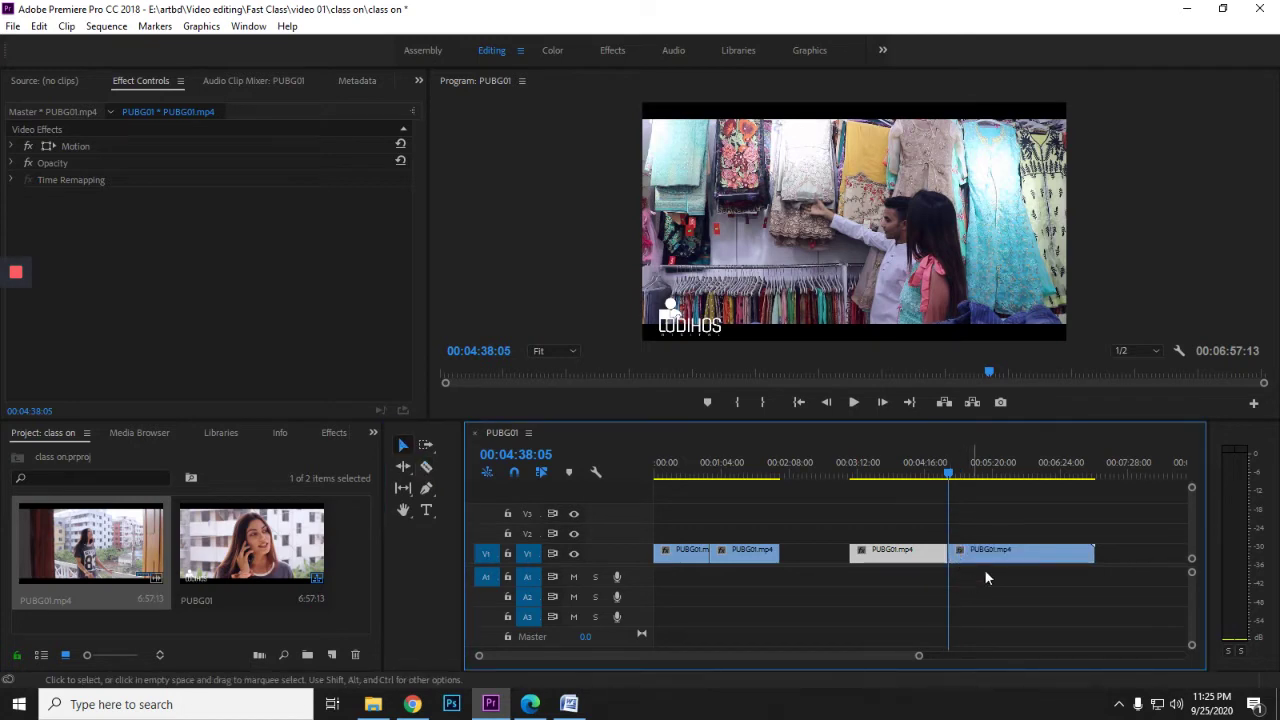
left_click_drag(984, 562, 1027, 564)
left_click(1017, 607)
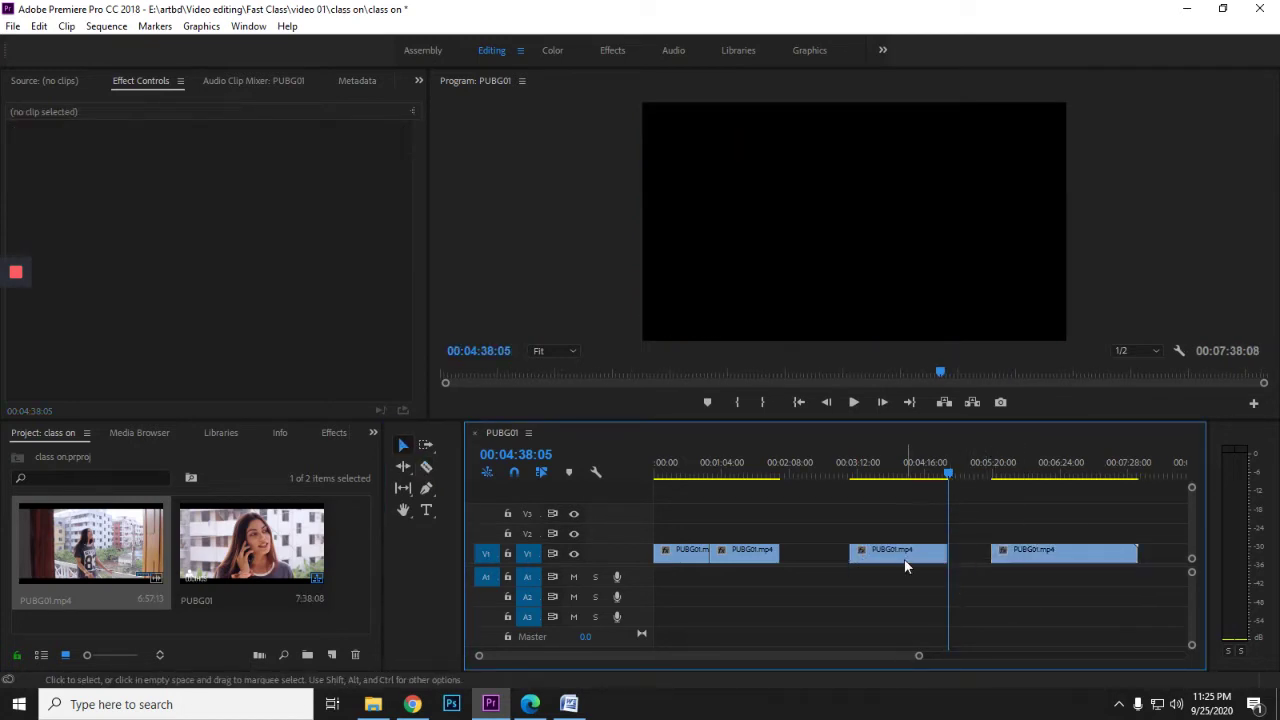
- Close the gaps on V1 by placing the third and fourth segments directly against the ones before them
left_click(905, 561)
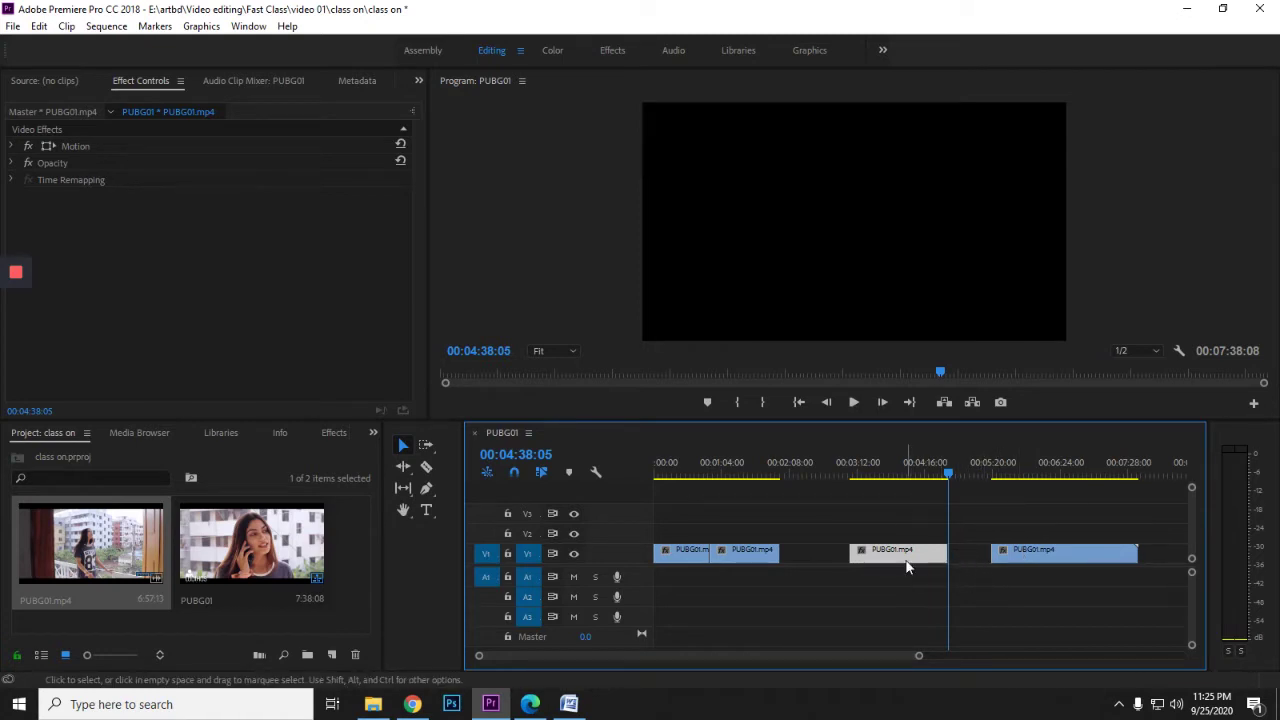
left_click_drag(907, 562, 845, 562)
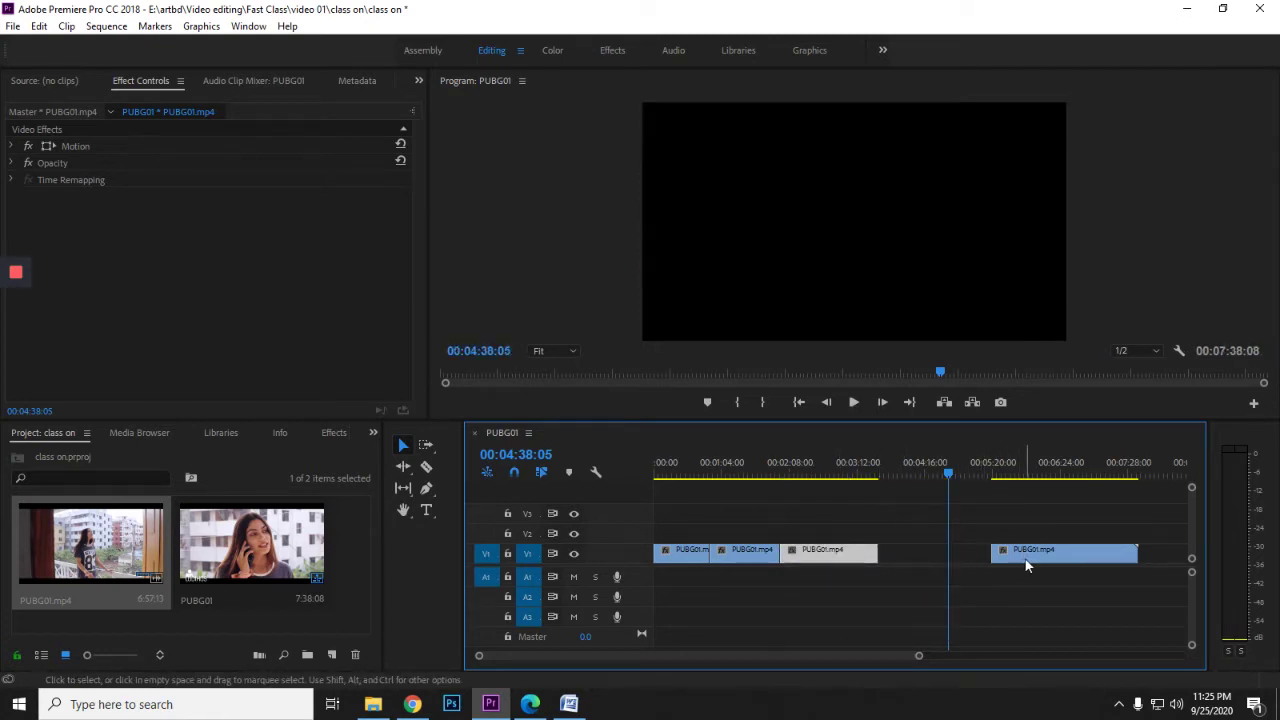
left_click_drag(1027, 563, 899, 566)
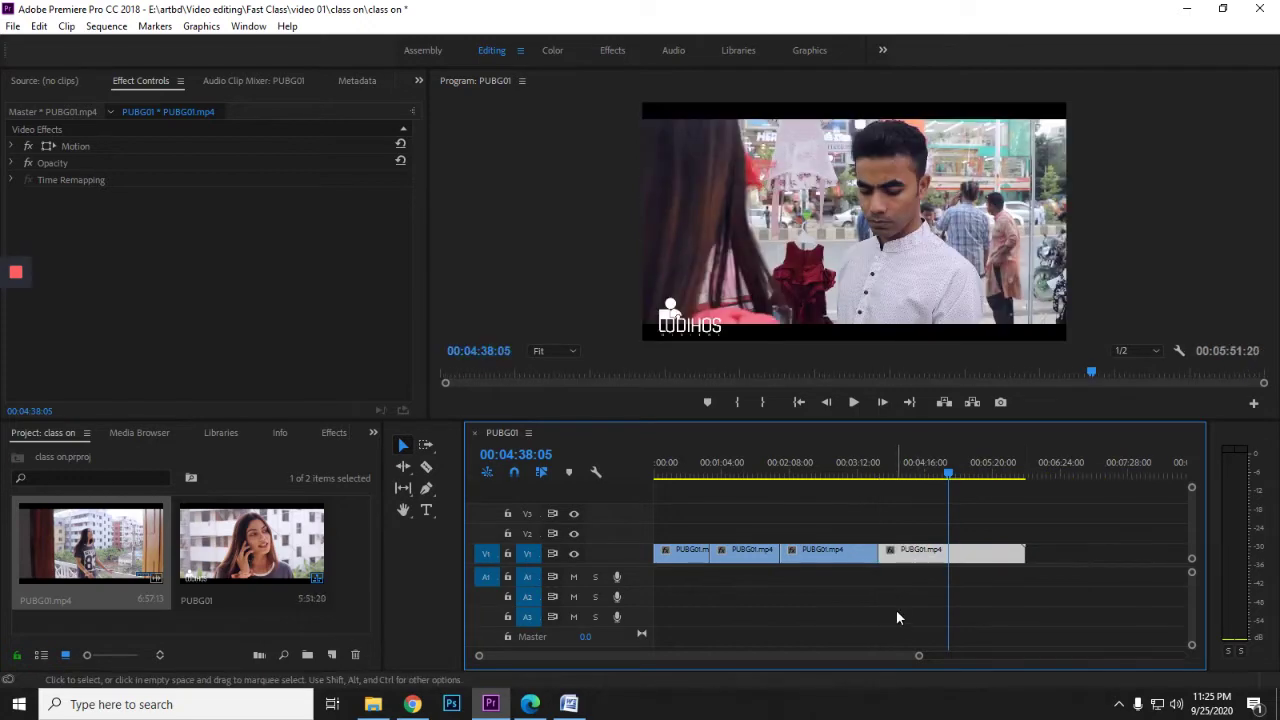
left_click(896, 609)
left_click(892, 475)
left_click_drag(894, 476, 677, 483)
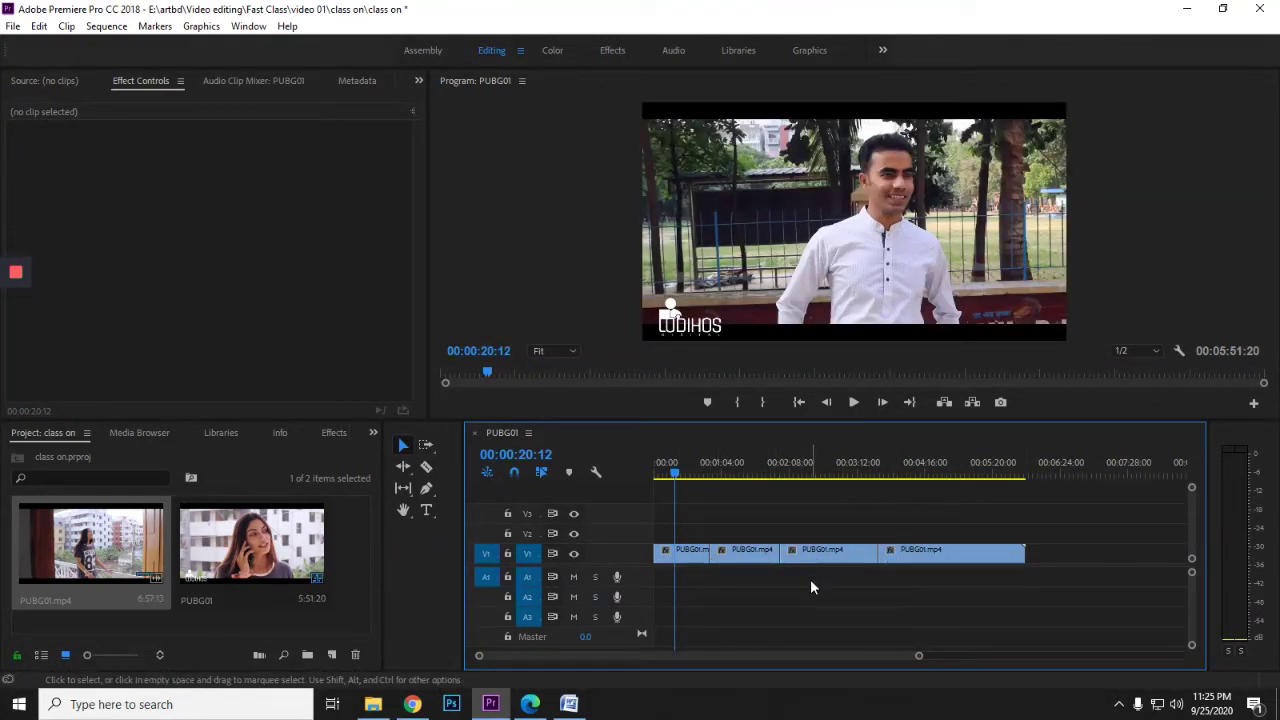
- Swap the order of the last two segments on V1, keeping them joined without a gap
left_click(835, 561)
mouse_move(835, 563)
left_mouse_down()
mouse_move(1080, 562)
mouse_move(857, 562)
left_mouse_up()
left_click_drag(1042, 565, 944, 565)
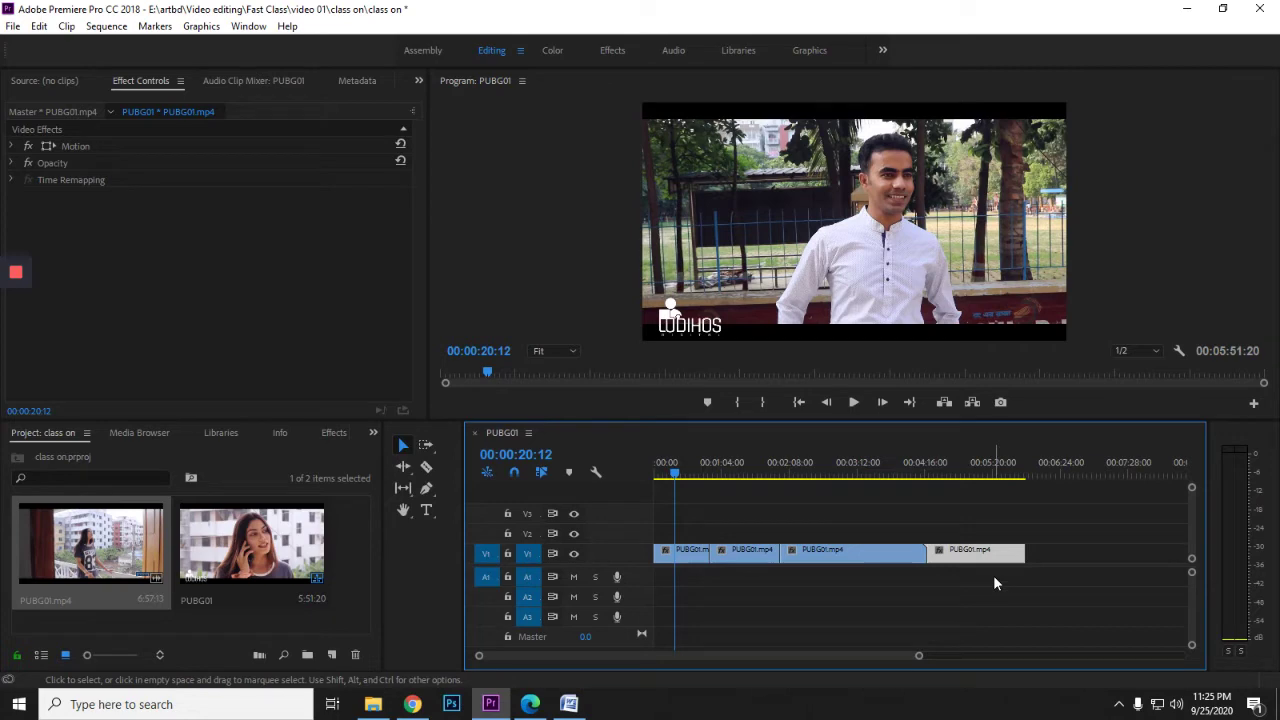
- Delete the first segment on V1 and move the remaining three segments together to the start of the track
left_click_drag(674, 472, 980, 557)
left_click(694, 558)
key("Delete")
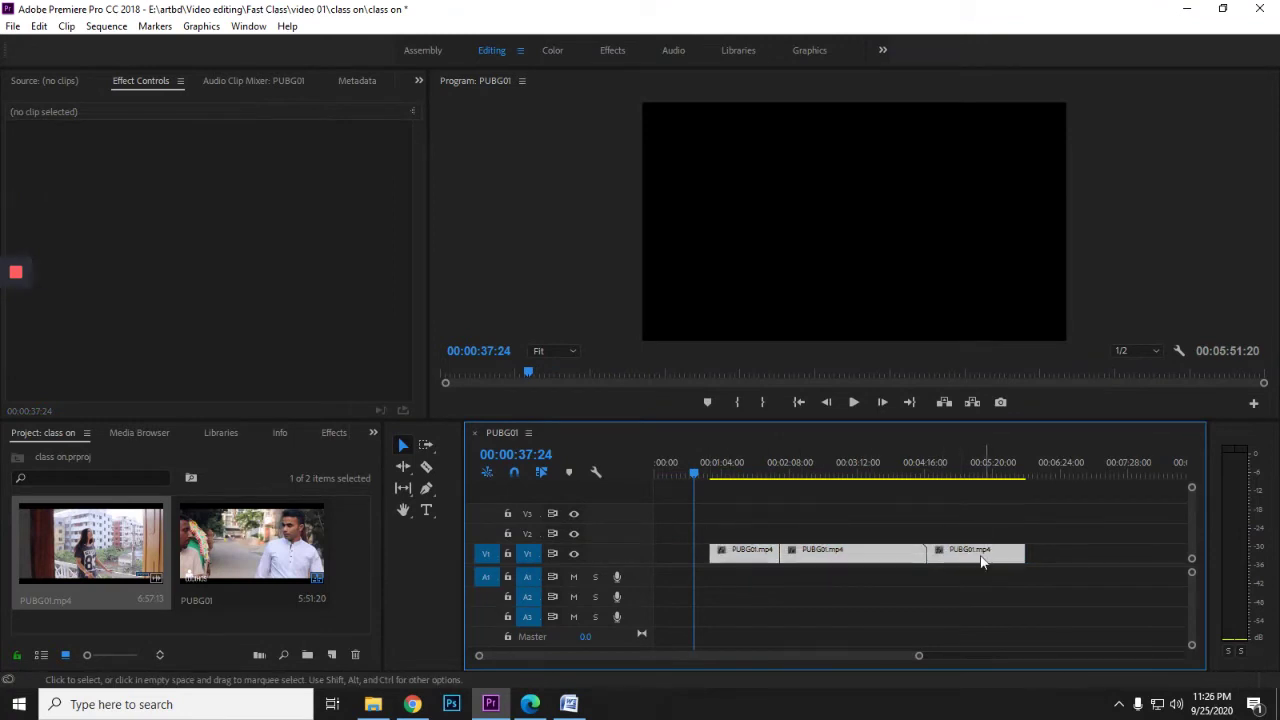
left_click_drag(874, 557, 818, 557)
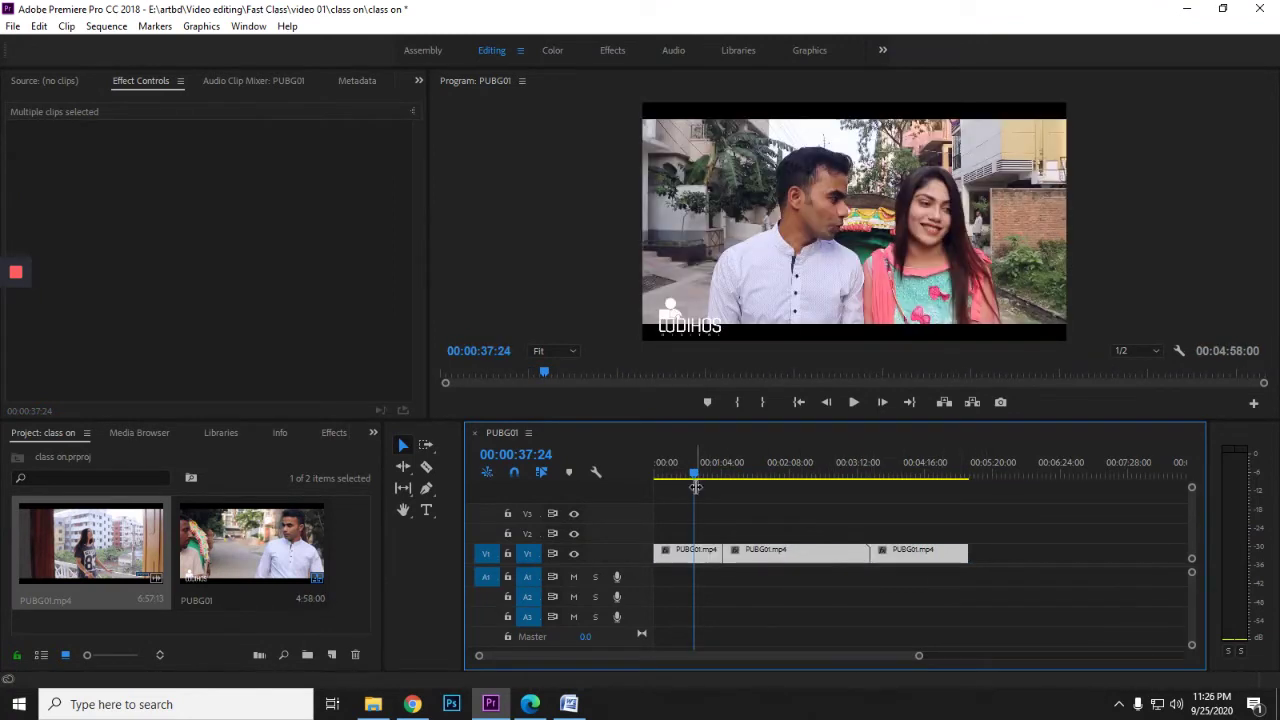
- Play the beginning of the first segment to review it, stopping at 00:00:07:10 with that clip selected
left_click(680, 476)
left_click_drag(677, 486, 664, 490)
left_click(689, 560)
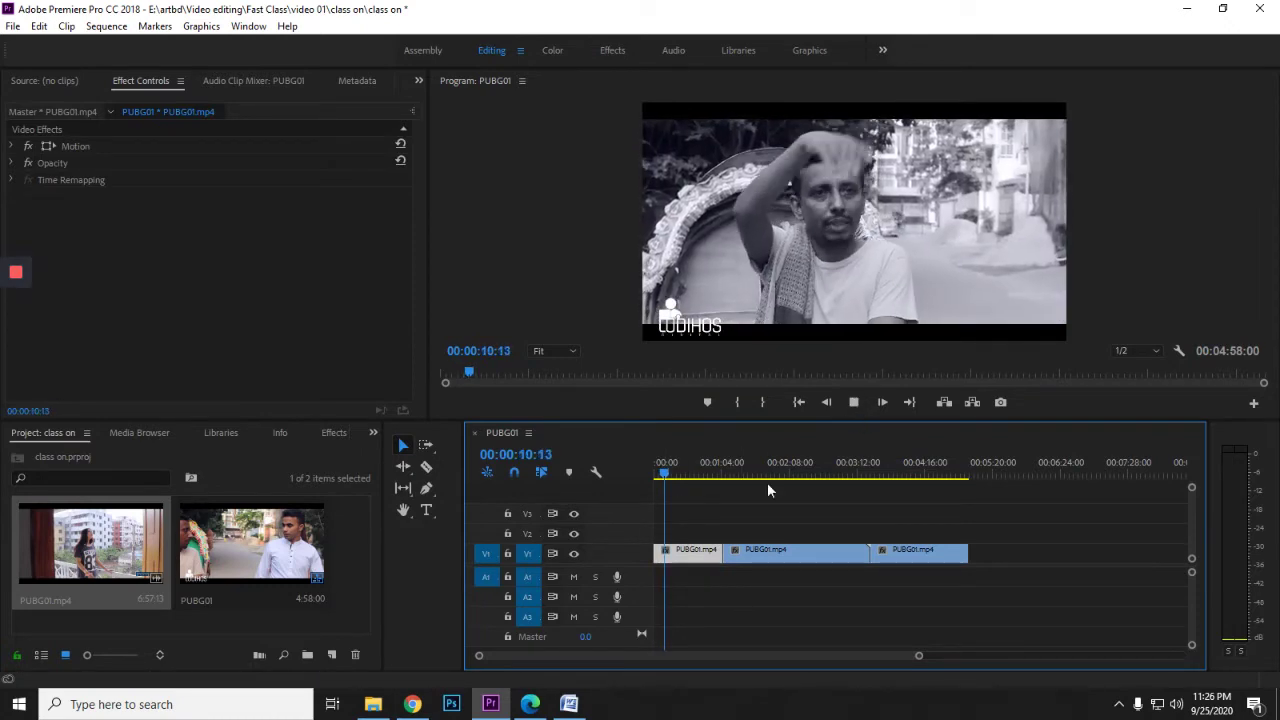
key("space")
left_click_drag(675, 483, 657, 478)
left_click(853, 402)
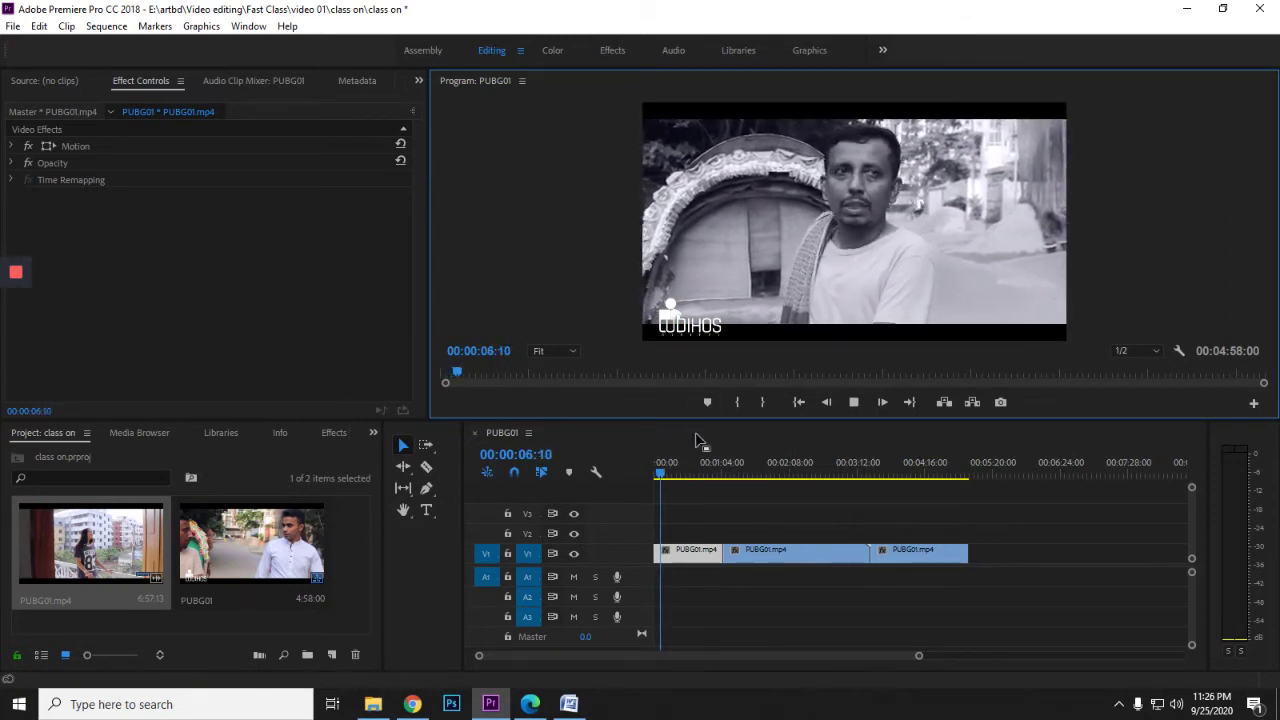
key("space")
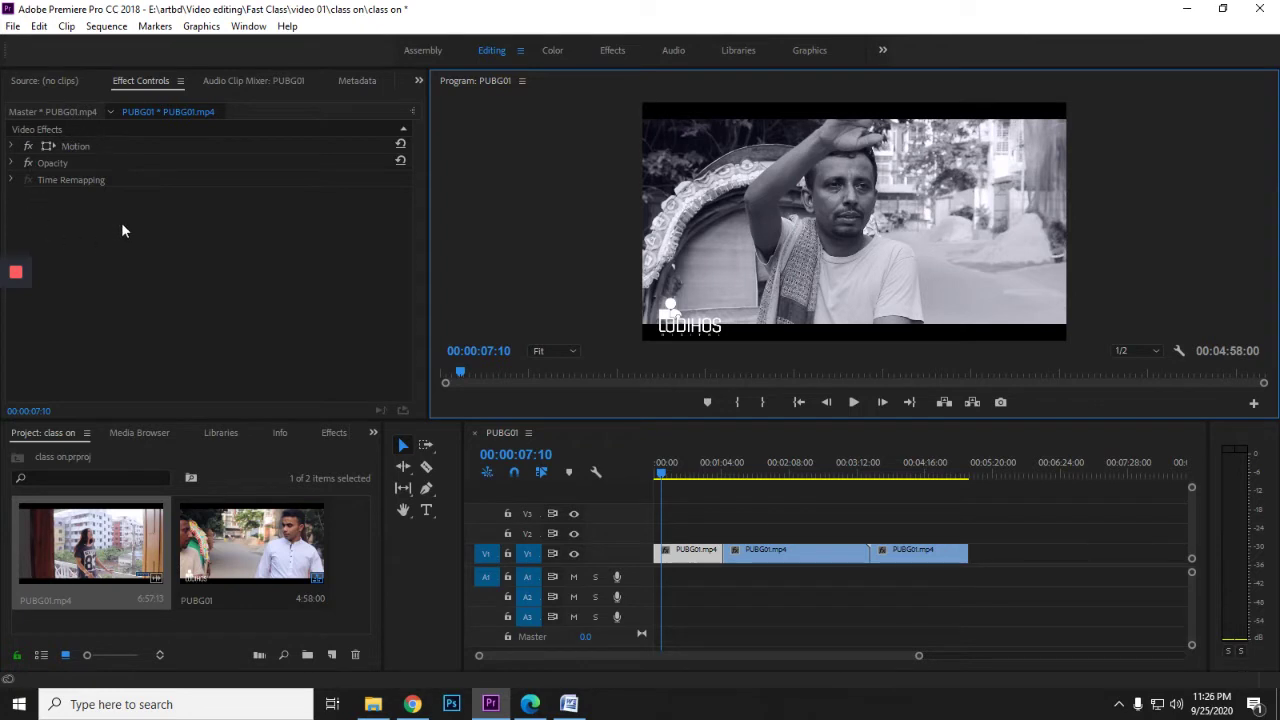
- Expand the first clip's Motion properties and try Scale values of 116, 101 and 153
left_click(9, 147)
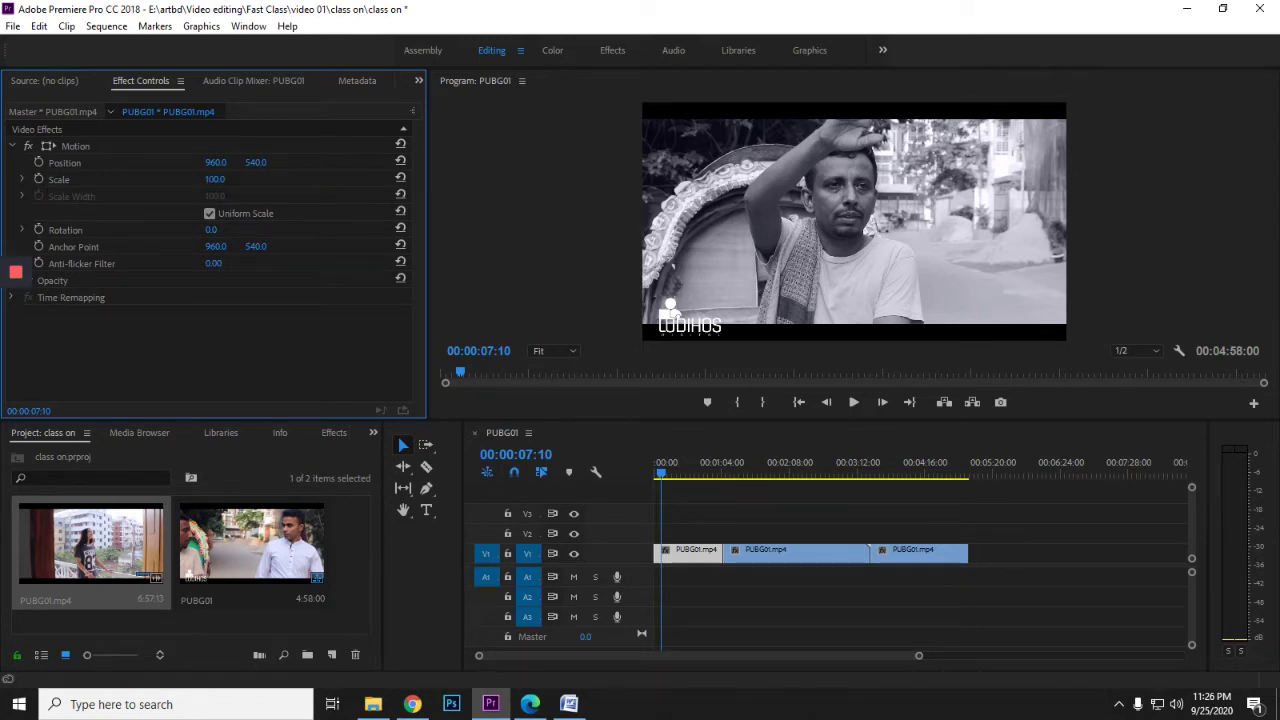
left_click_drag(214, 179, 852, 226)
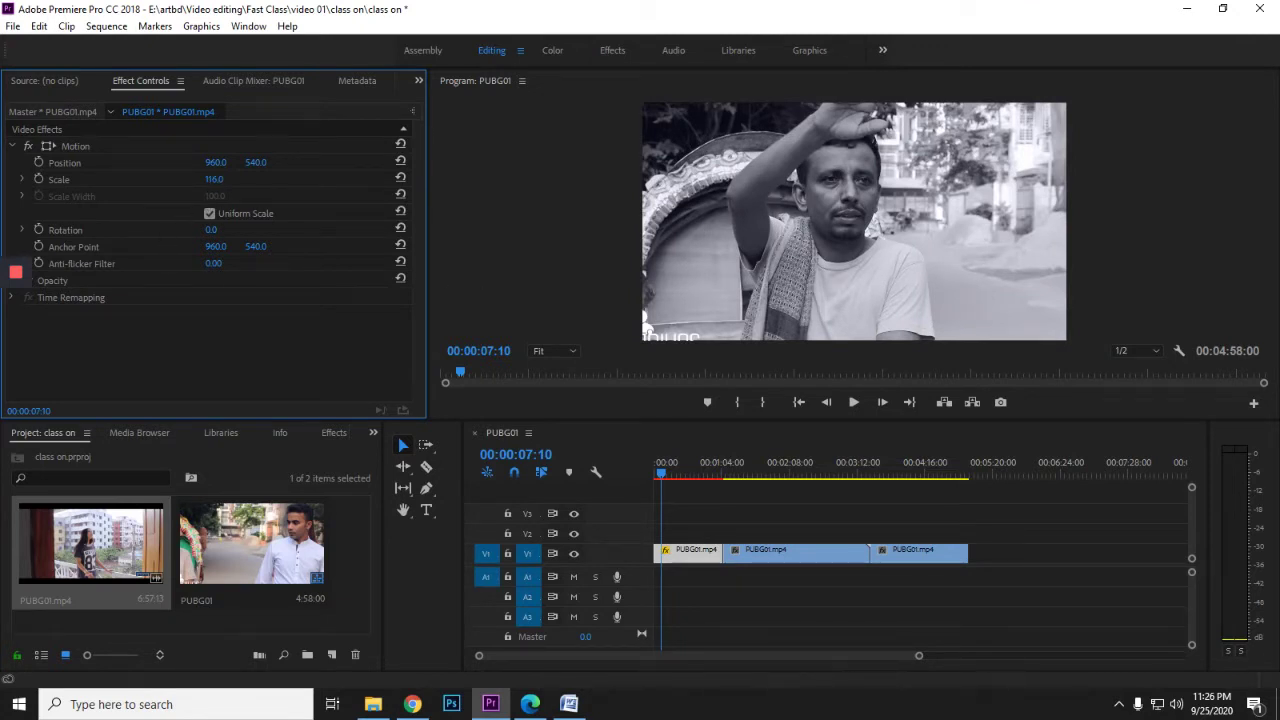
left_click_drag(214, 179, 192, 179)
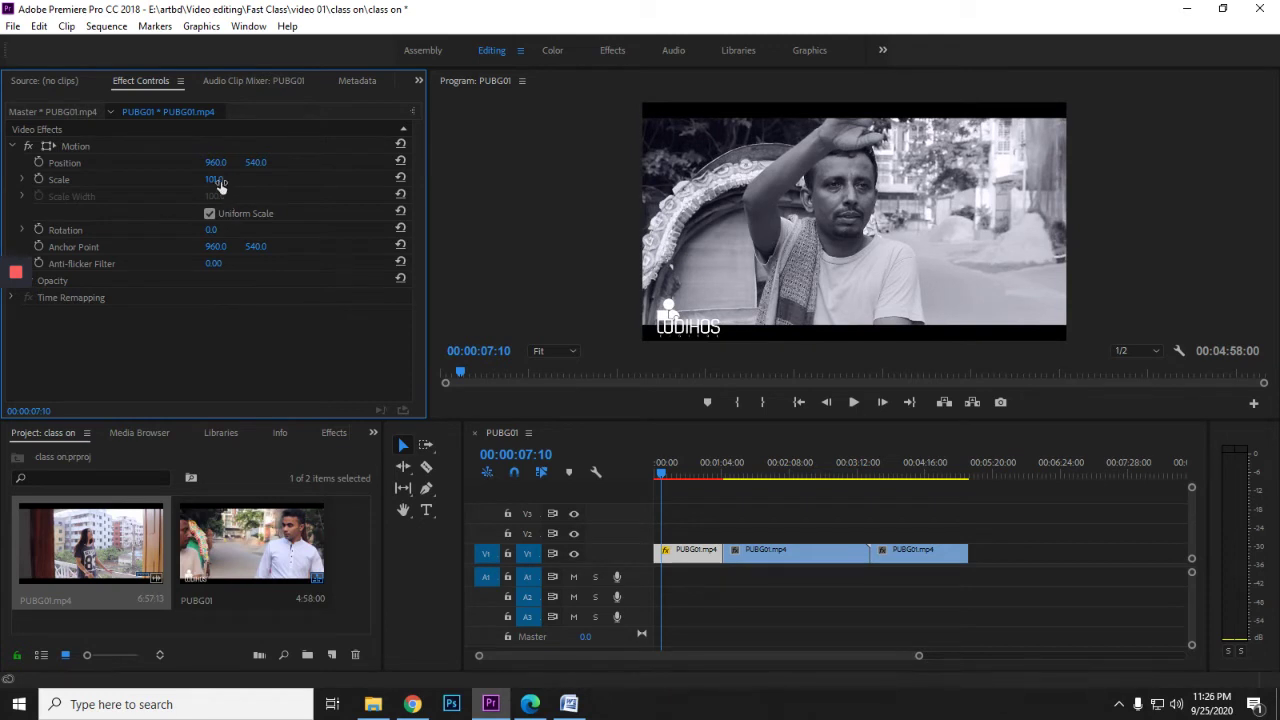
left_click_drag(214, 179, 855, 241)
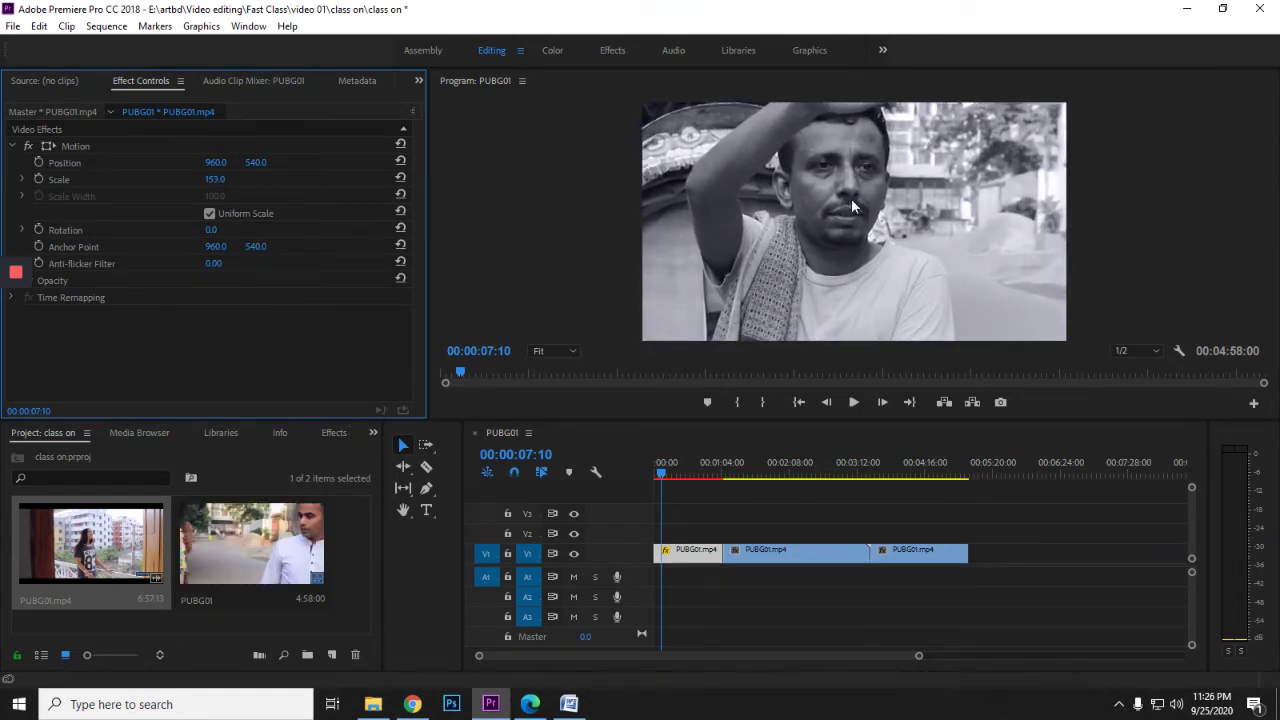
- Undo the scale changes on the first clip and the last move of the segments
key("ctrl+z")
key("ctrl+shift+z")
key("ctrl+z")
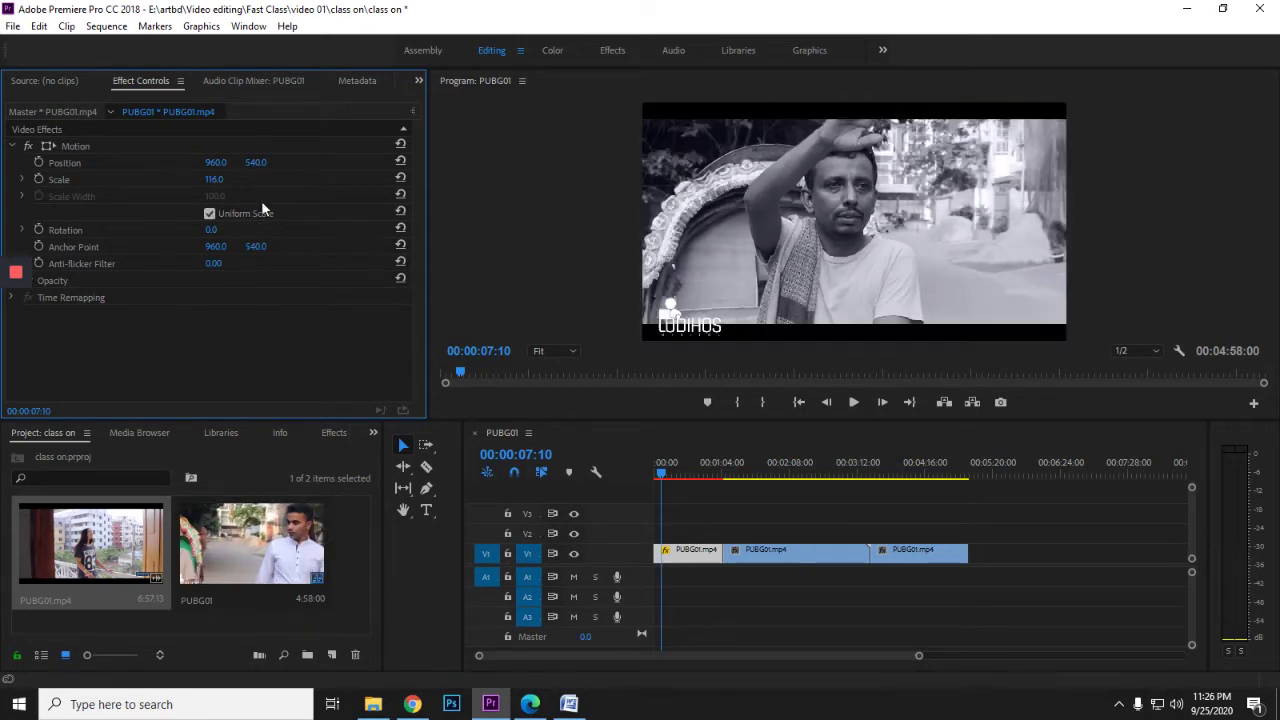
key("ctrl+z")
- Select all segments on V1 and move them together so the first one starts at 00:00:07:10
left_click(745, 553)
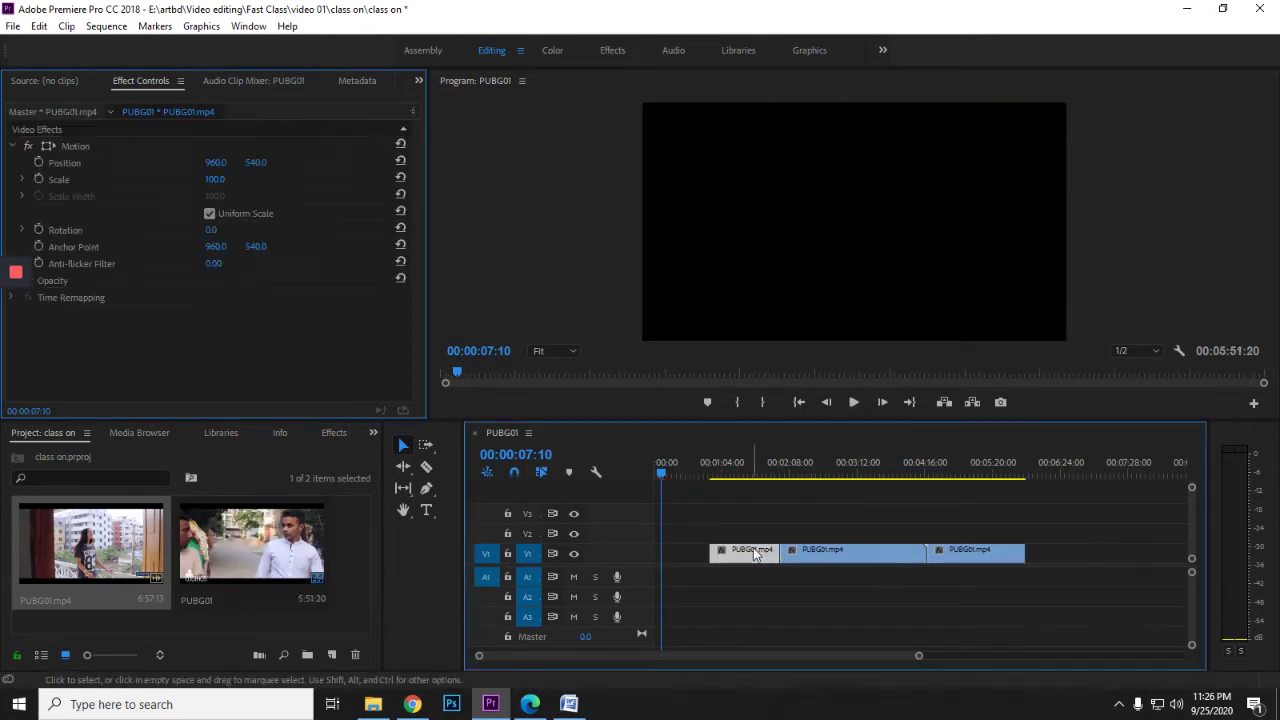
key("ctrl+a")
left_click_drag(908, 557, 829, 563)
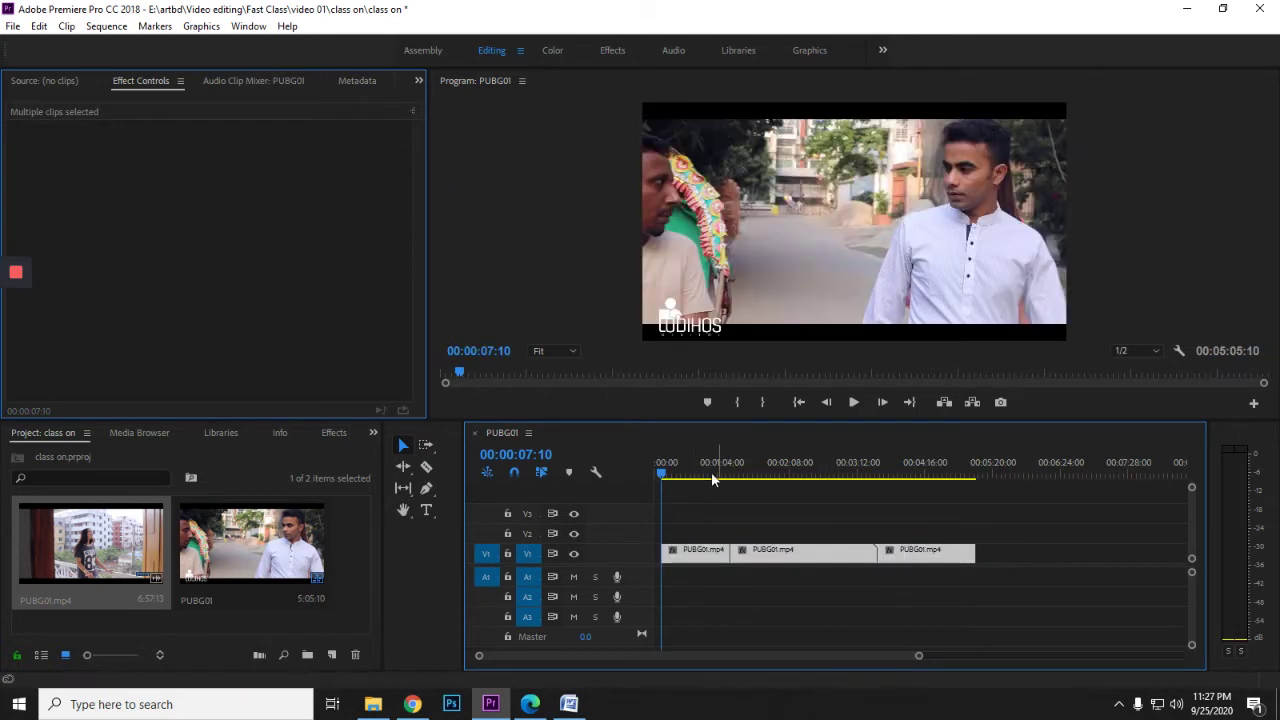
- Play to 00:00:21:28, select the first clip and turn on Position keyframing there
key("space")
left_click(688, 553)
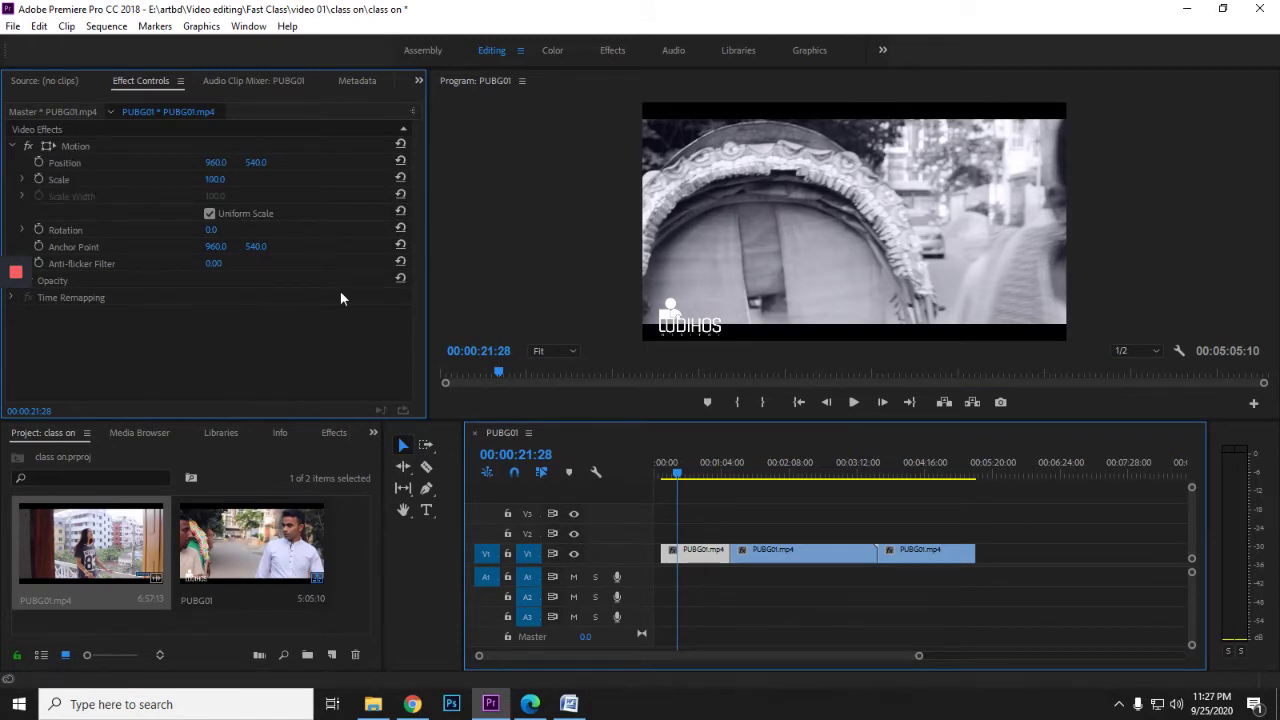
left_click(870, 244)
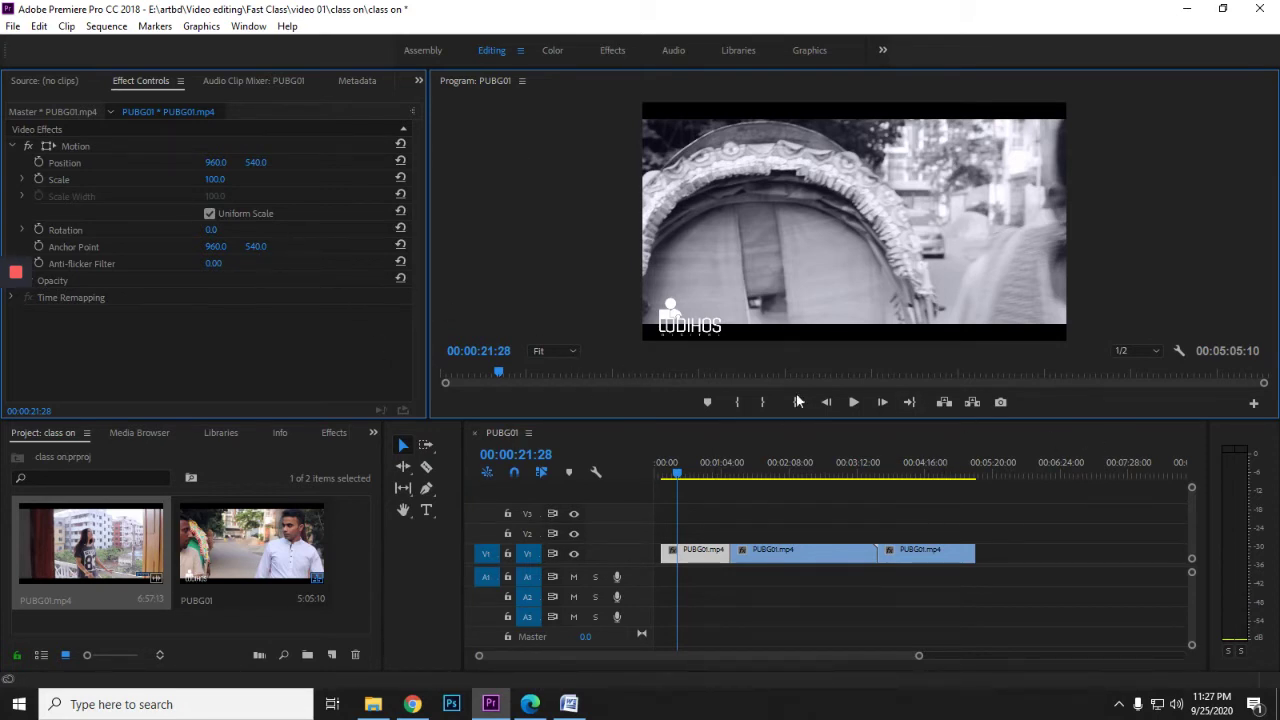
left_click(39, 163)
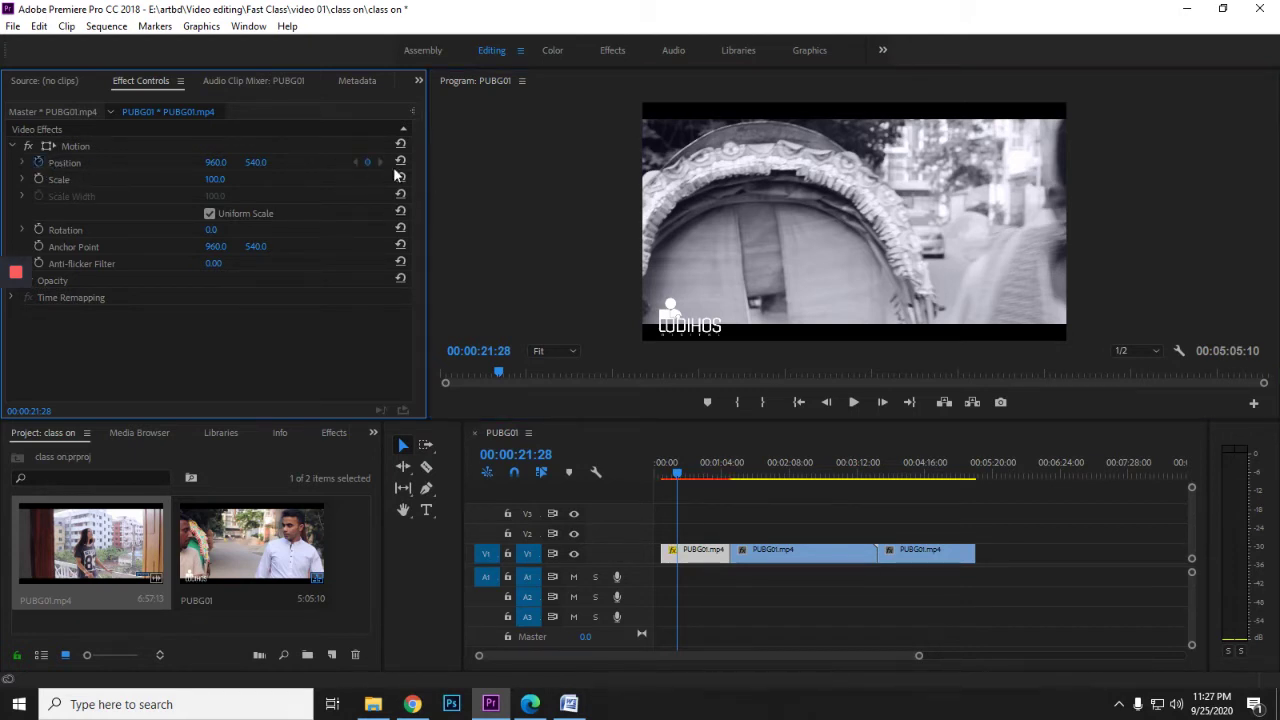
- Narrow the Effect Controls panel and return to the first clip's effect settings after viewing the Source monitor
mouse_move(428, 172)
left_mouse_down()
mouse_move(572, 170)
mouse_move(428, 172)
left_mouse_up()
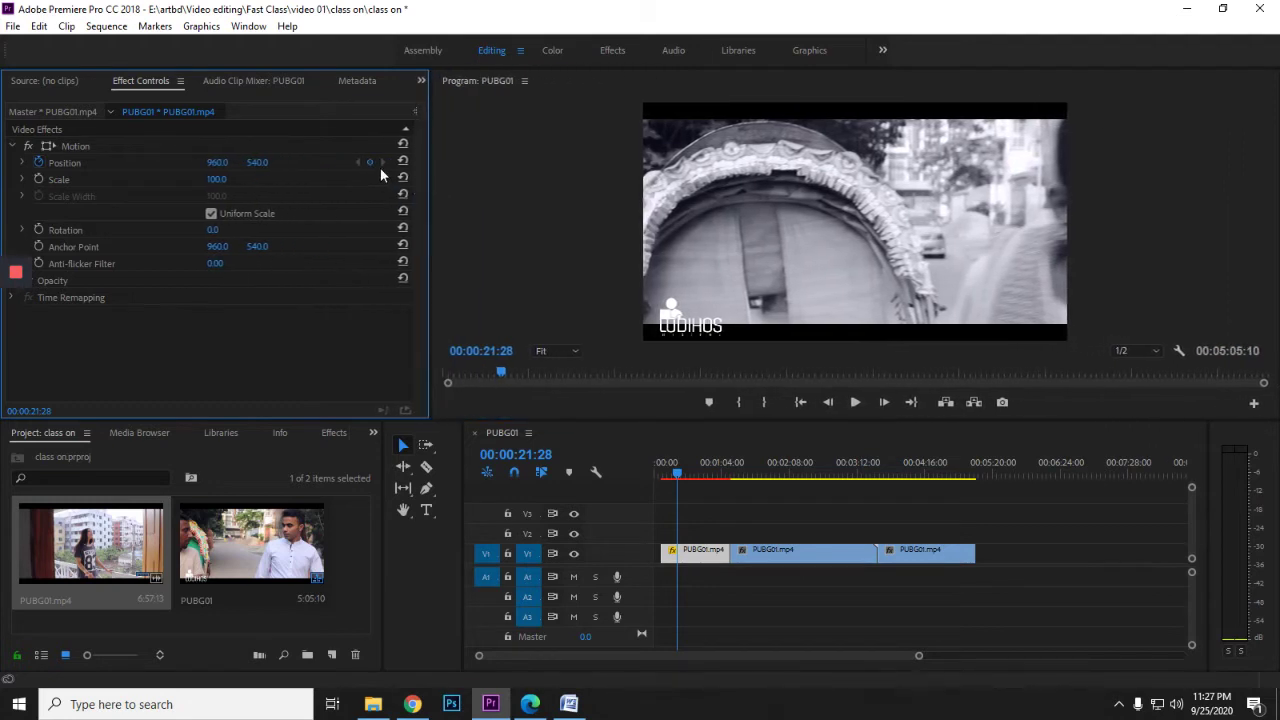
left_click(421, 80)
left_click(448, 117)
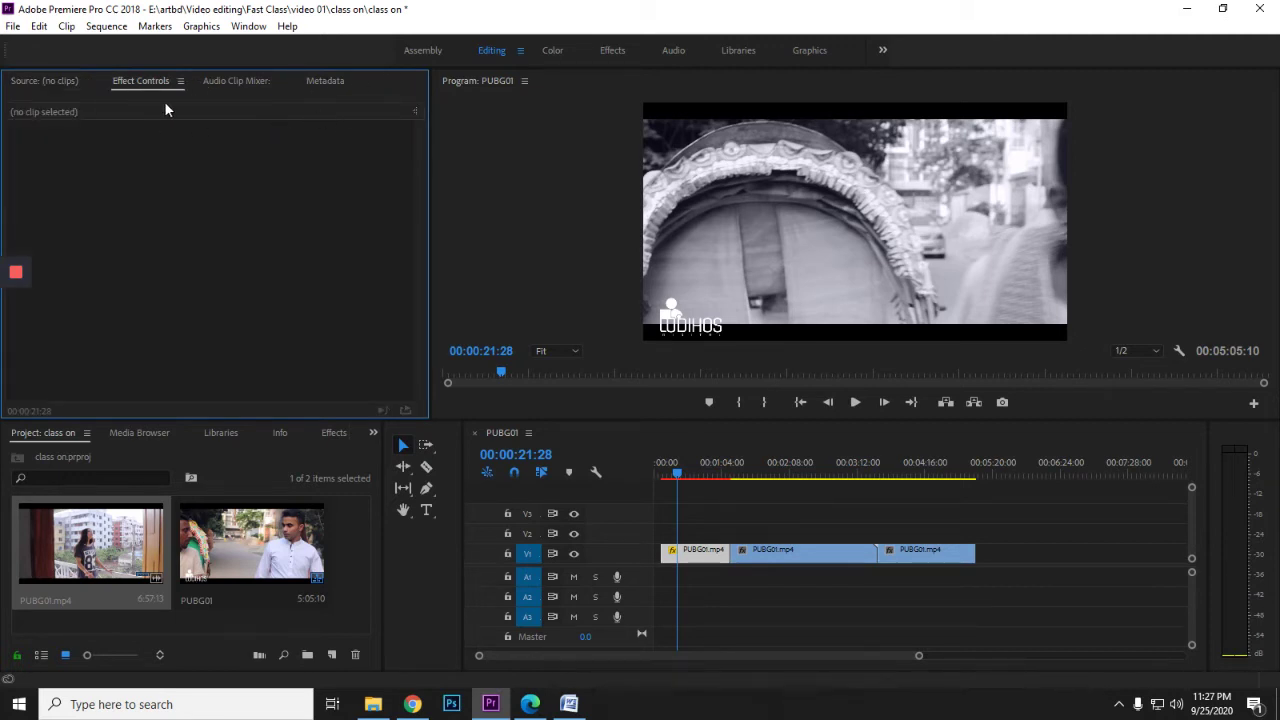
left_click(700, 555)
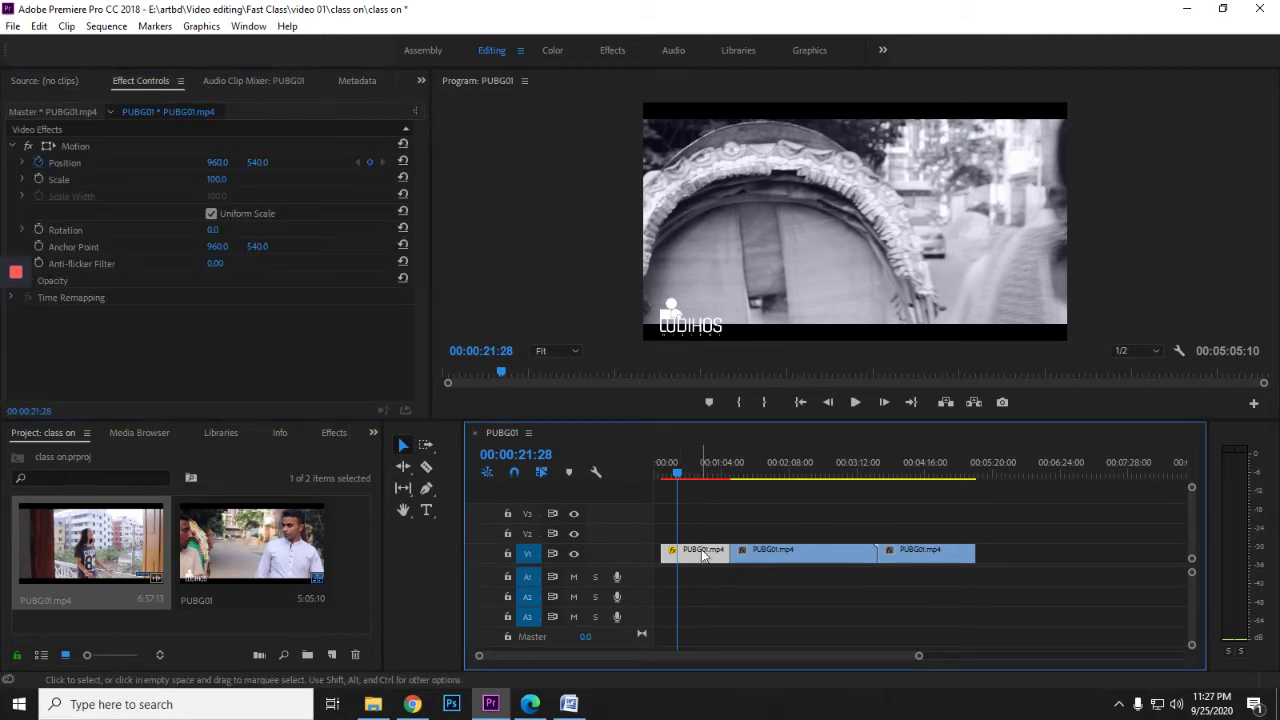
left_click(420, 80)
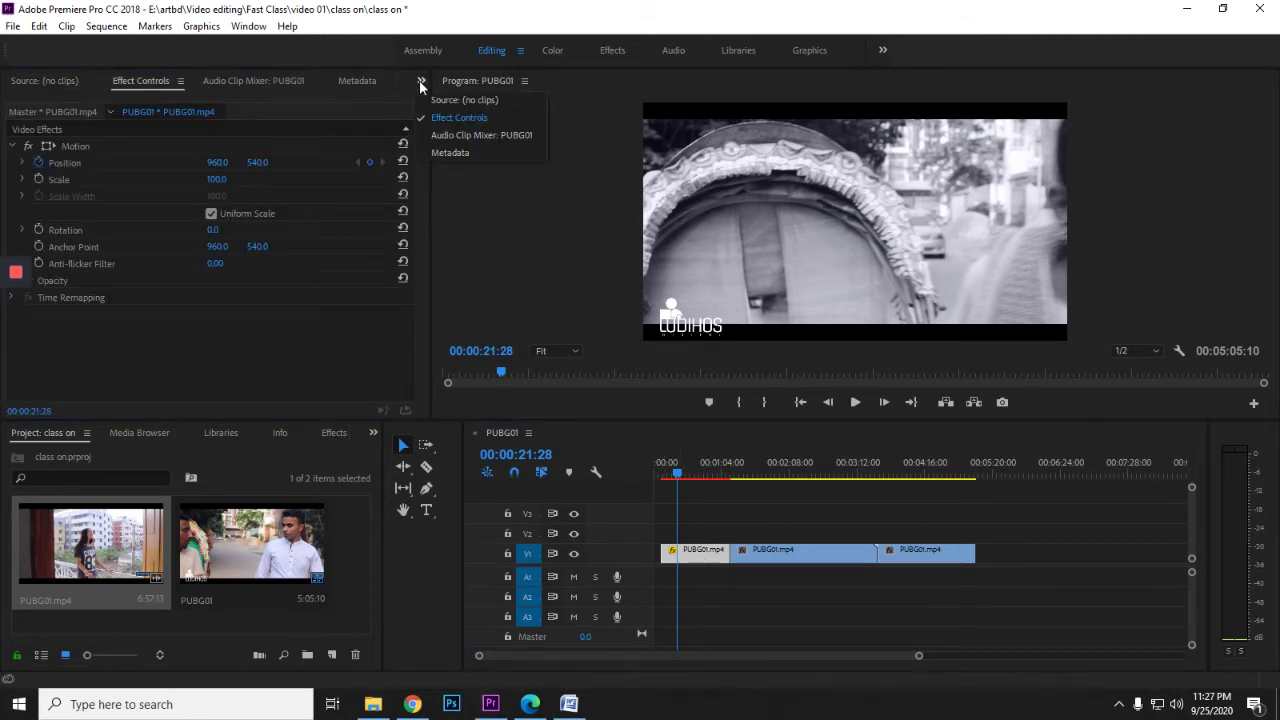
left_click(431, 198)
left_click_drag(431, 198, 398, 248)
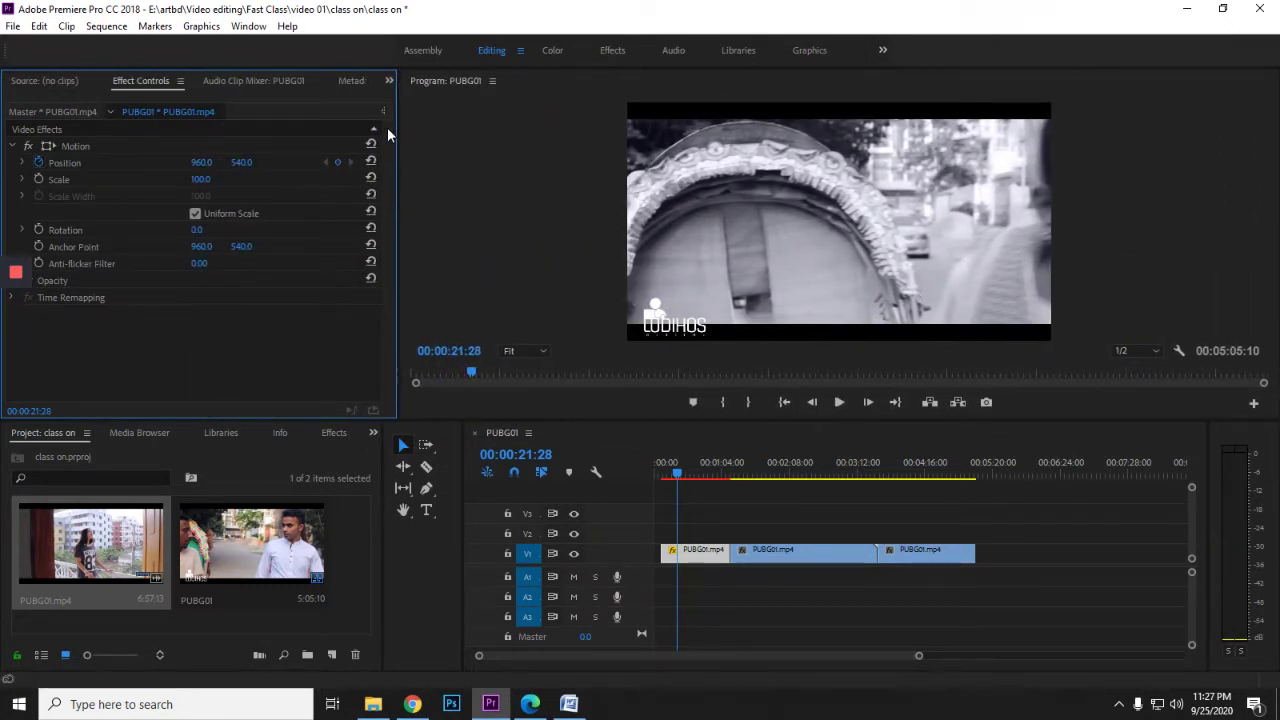
left_click(389, 81)
left_click(430, 100)
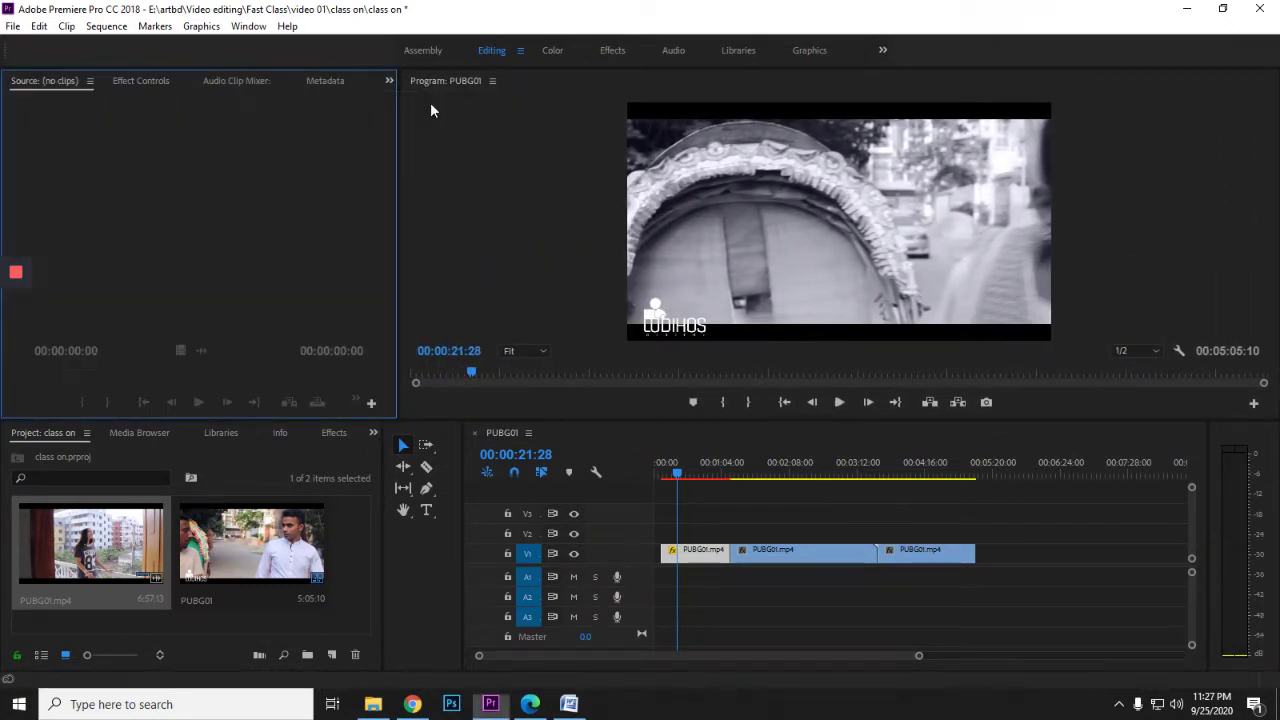
left_click(141, 81)
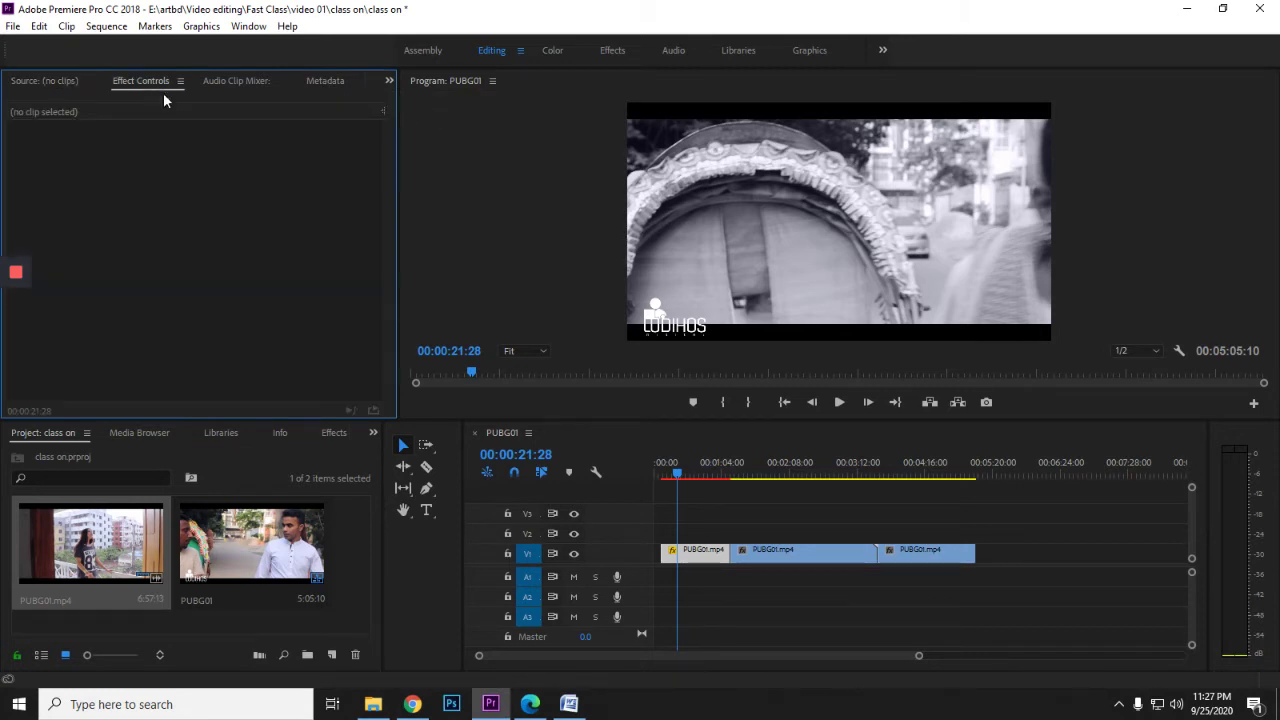
left_click(700, 558)
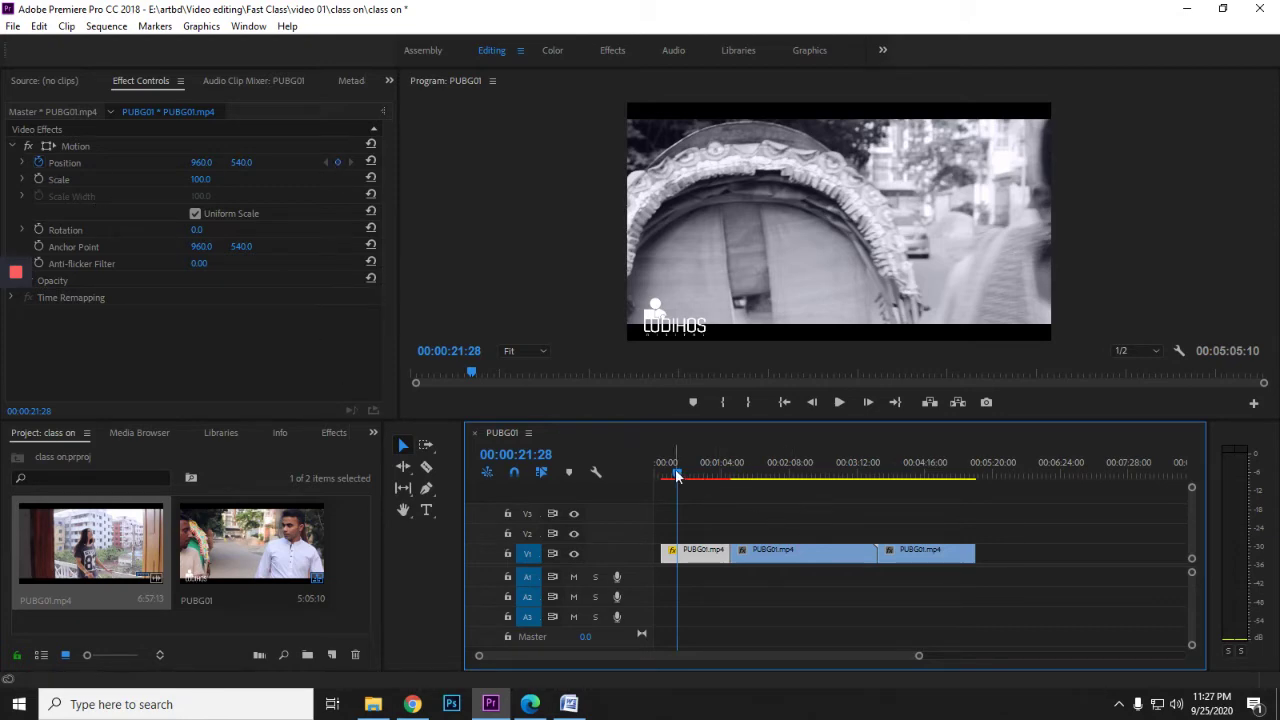
- Add a Position keyframe on the first clip at 00:00:46:26 with the vertical value set to 947
left_click_drag(687, 477, 704, 475)
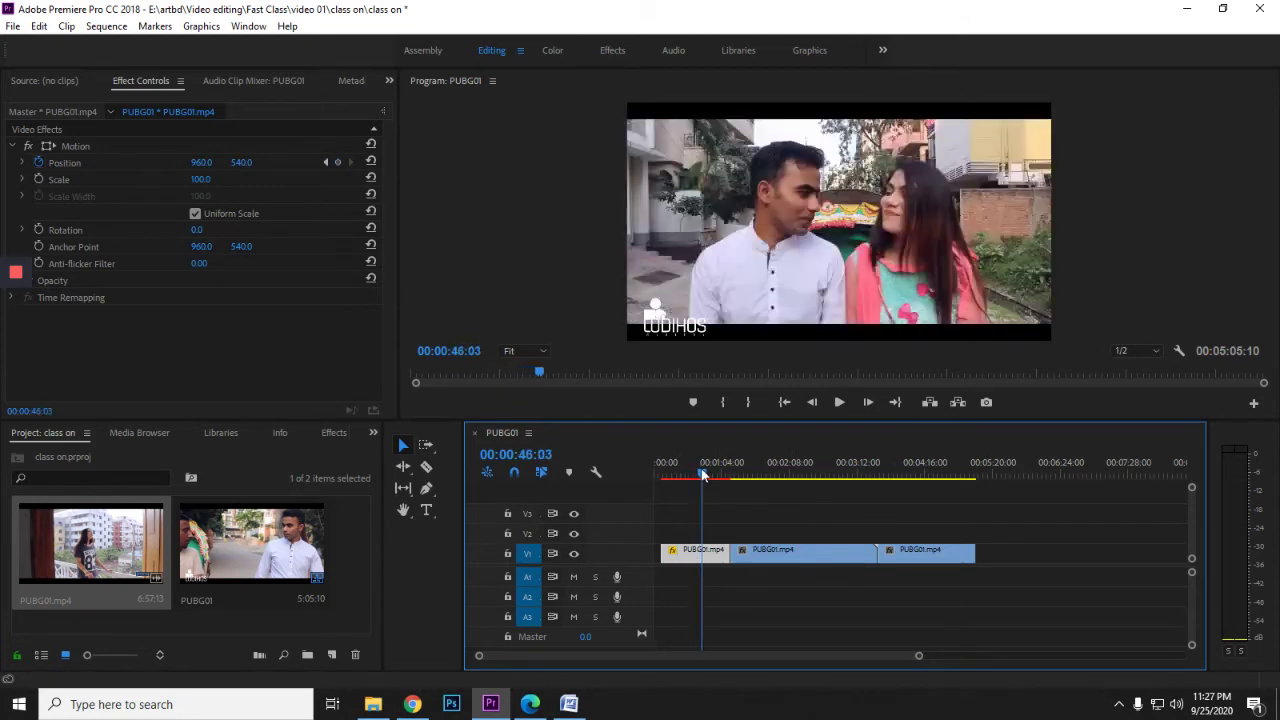
left_click(202, 162)
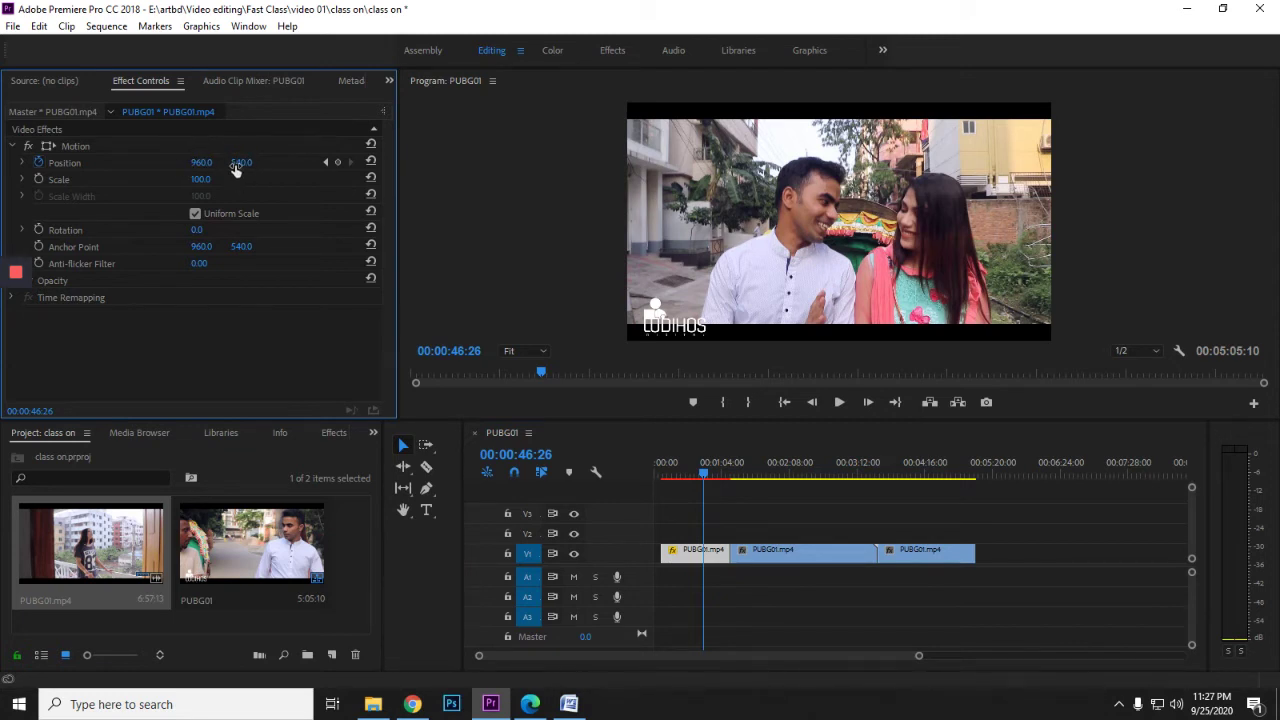
left_click(240, 163)
type("575")
key("Return")
mouse_move(240, 162)
left_mouse_down()
mouse_move(480, 162)
mouse_move(217, 172)
left_mouse_up()
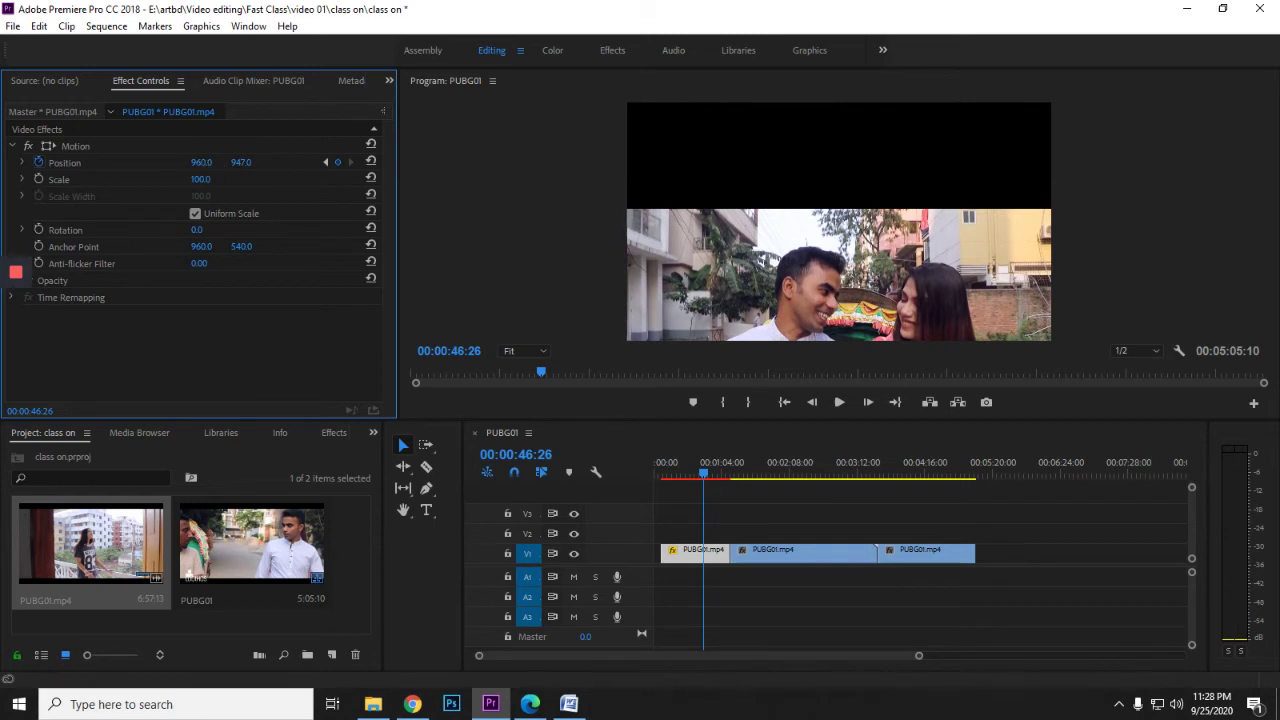
- Set the first clip's horizontal position to 964 at 00:00:46:26 and play the Position animation from 00:00:08:09
left_click_drag(201, 162, 440, 162)
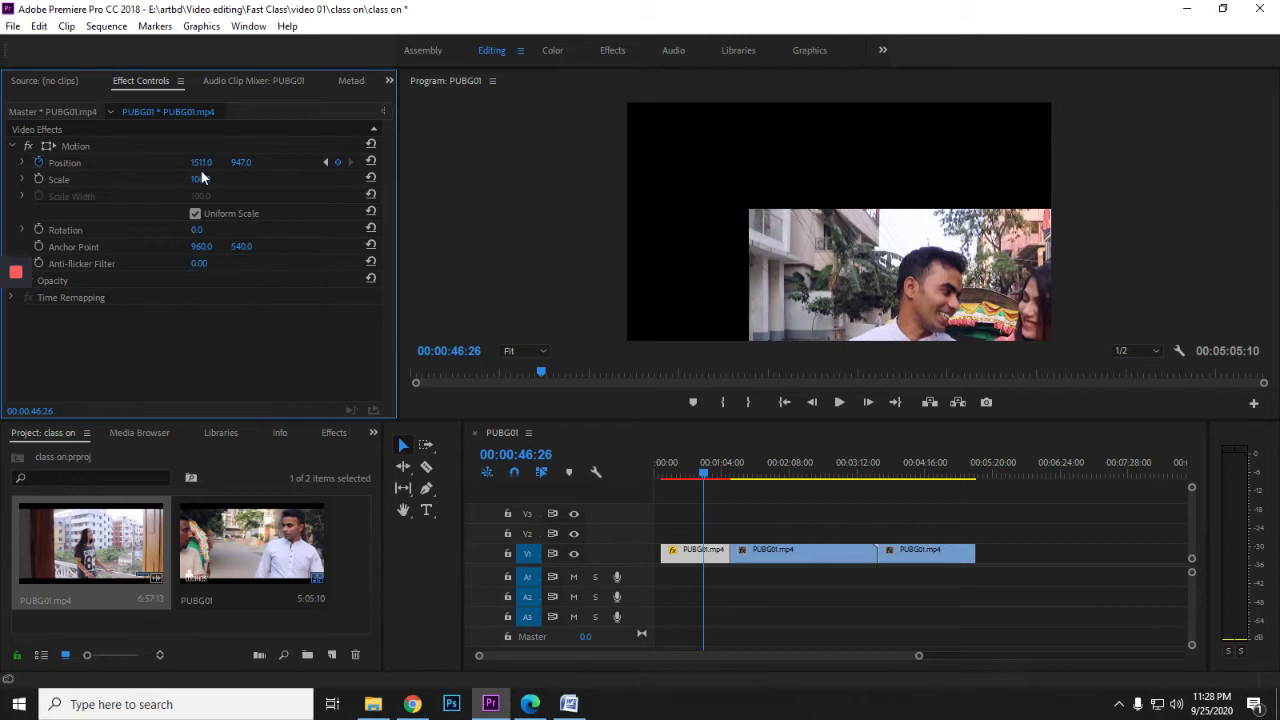
left_click_drag(200, 169, 150, 162)
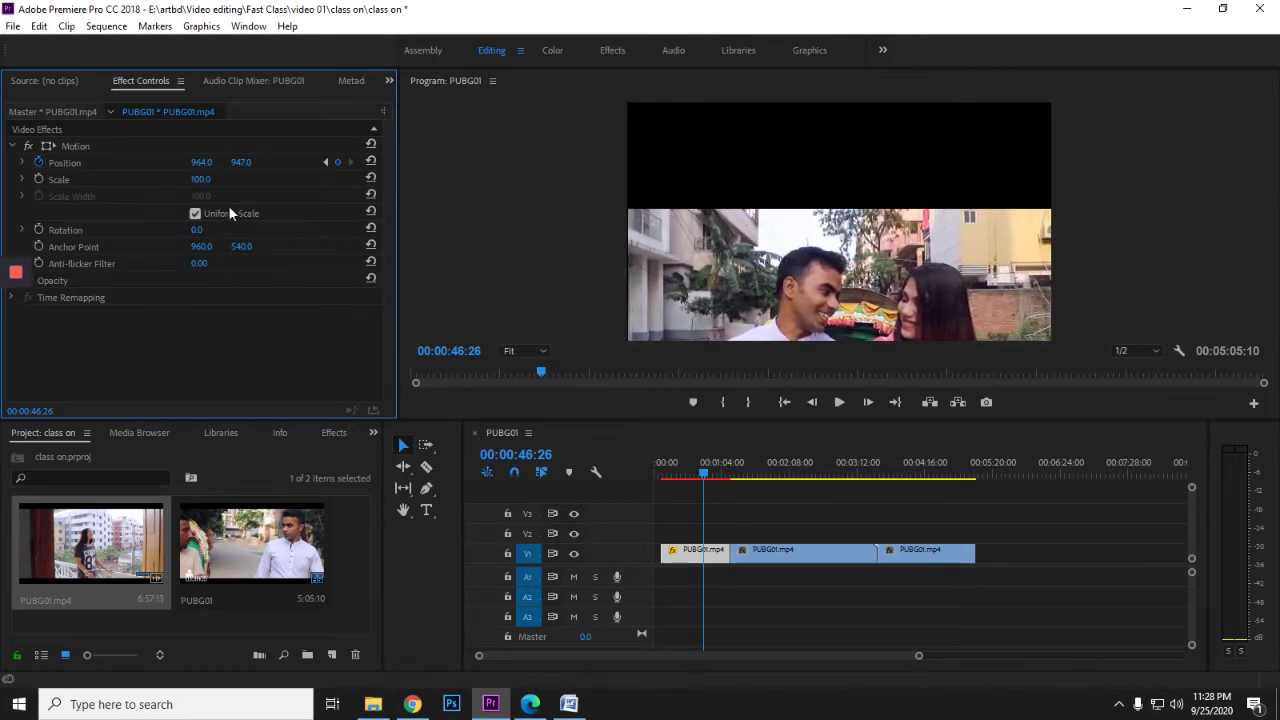
left_click_drag(717, 461, 662, 462)
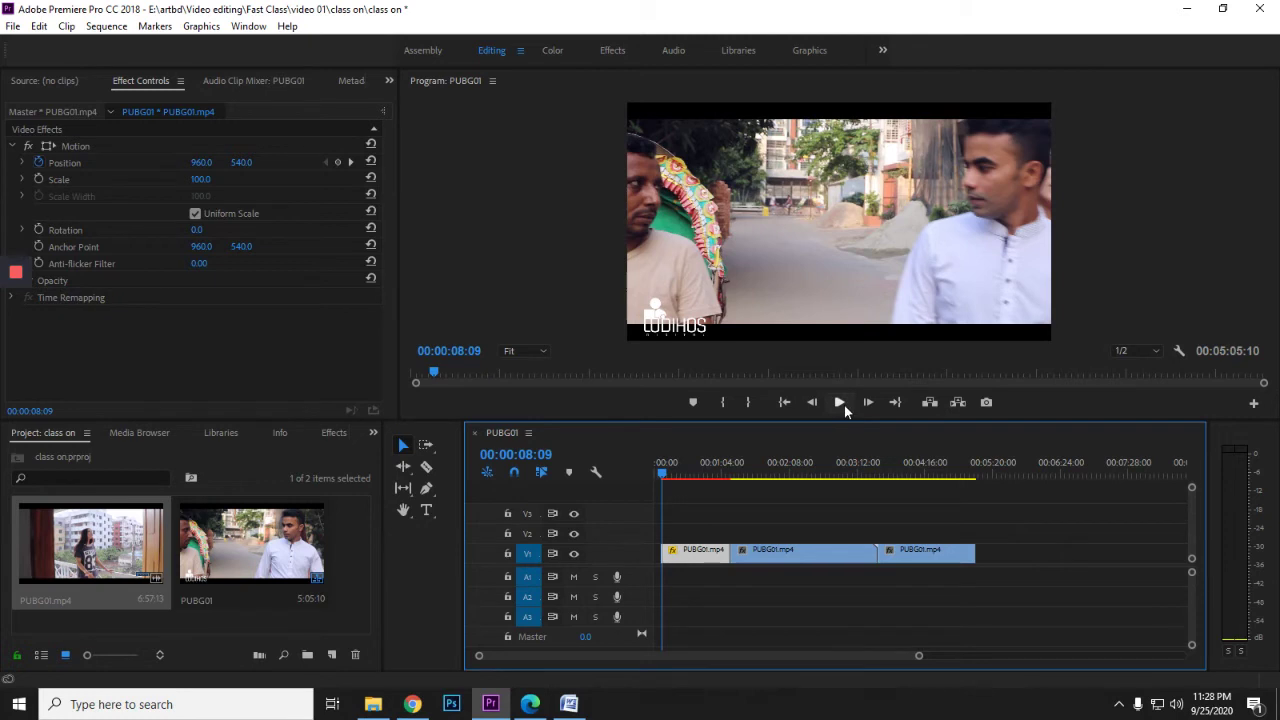
left_click(840, 402)
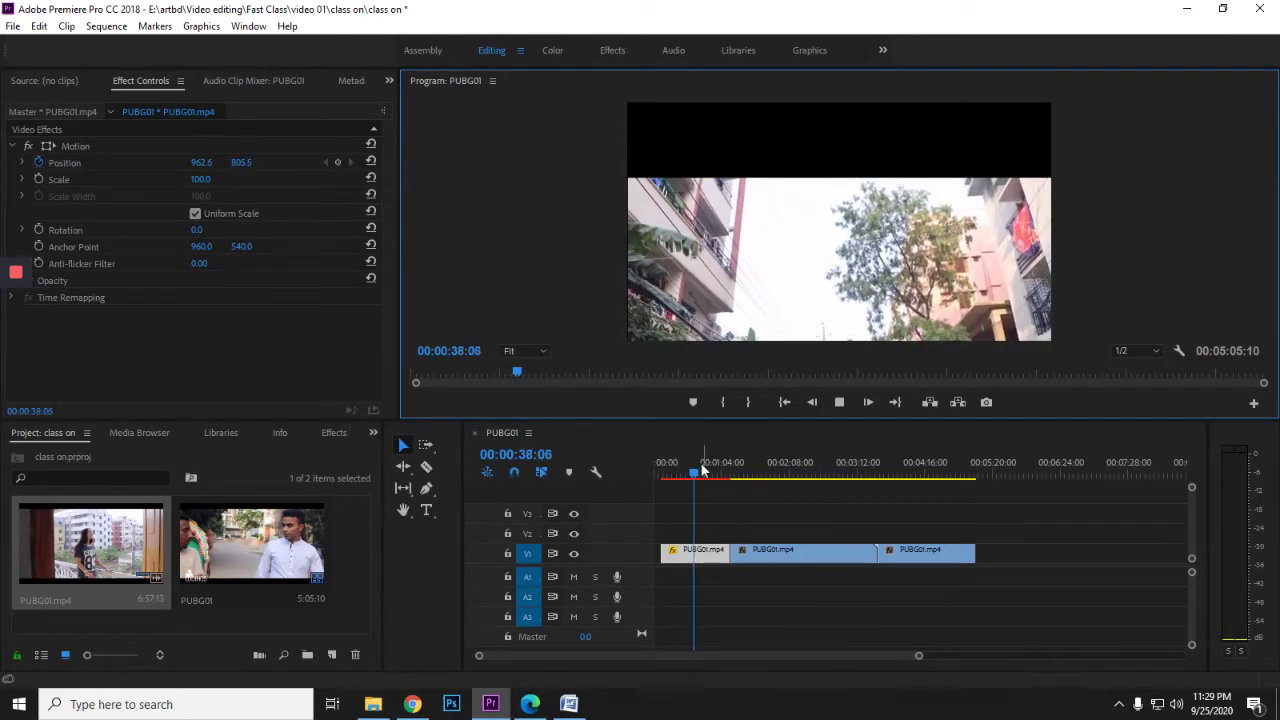
- Turn on Scale keyframing for the second clip at 00:01:31:14 and add a Scale keyframe of 150 at 00:02:15:09
left_click_drag(703, 474, 756, 476)
left_click(784, 553)
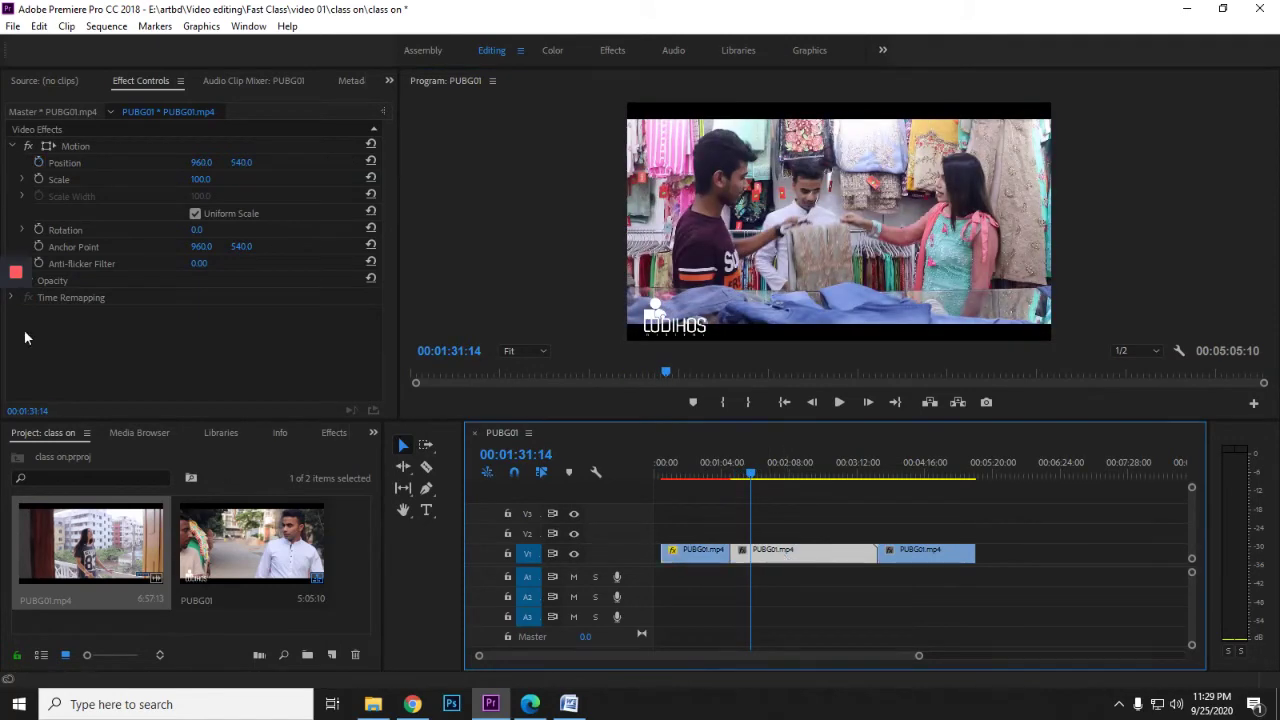
left_click(39, 179)
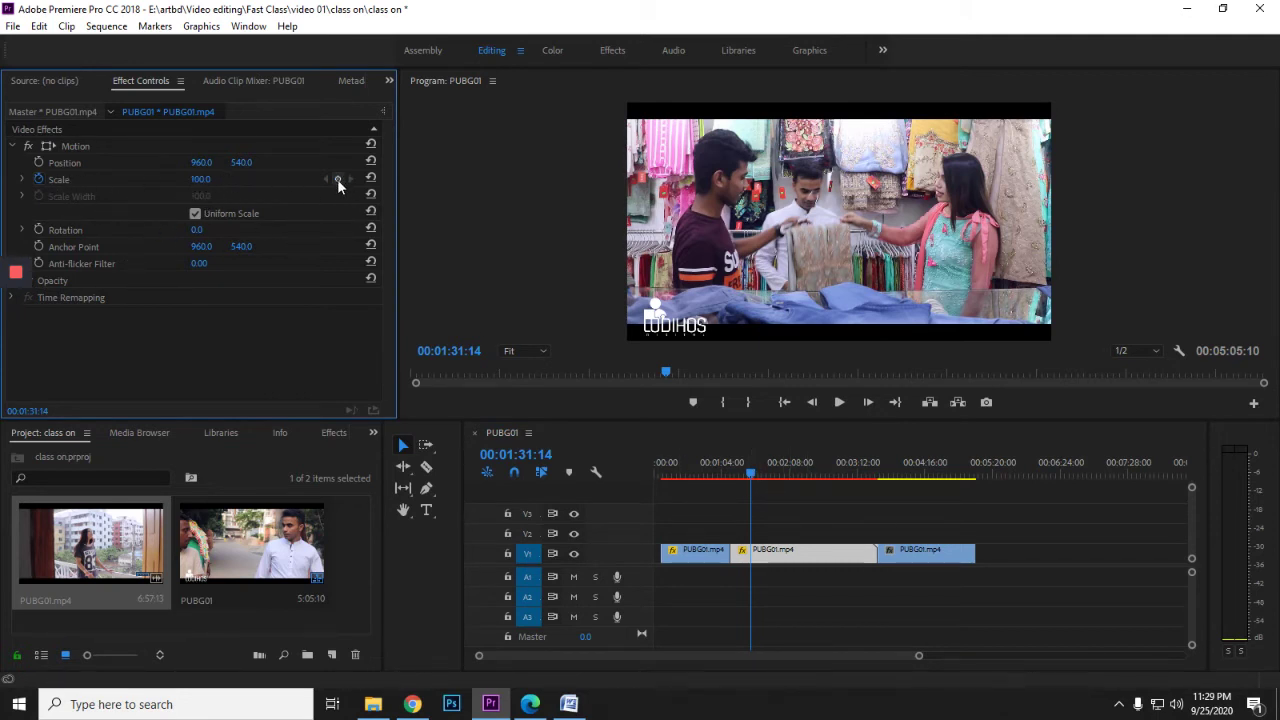
left_click_drag(755, 472, 796, 473)
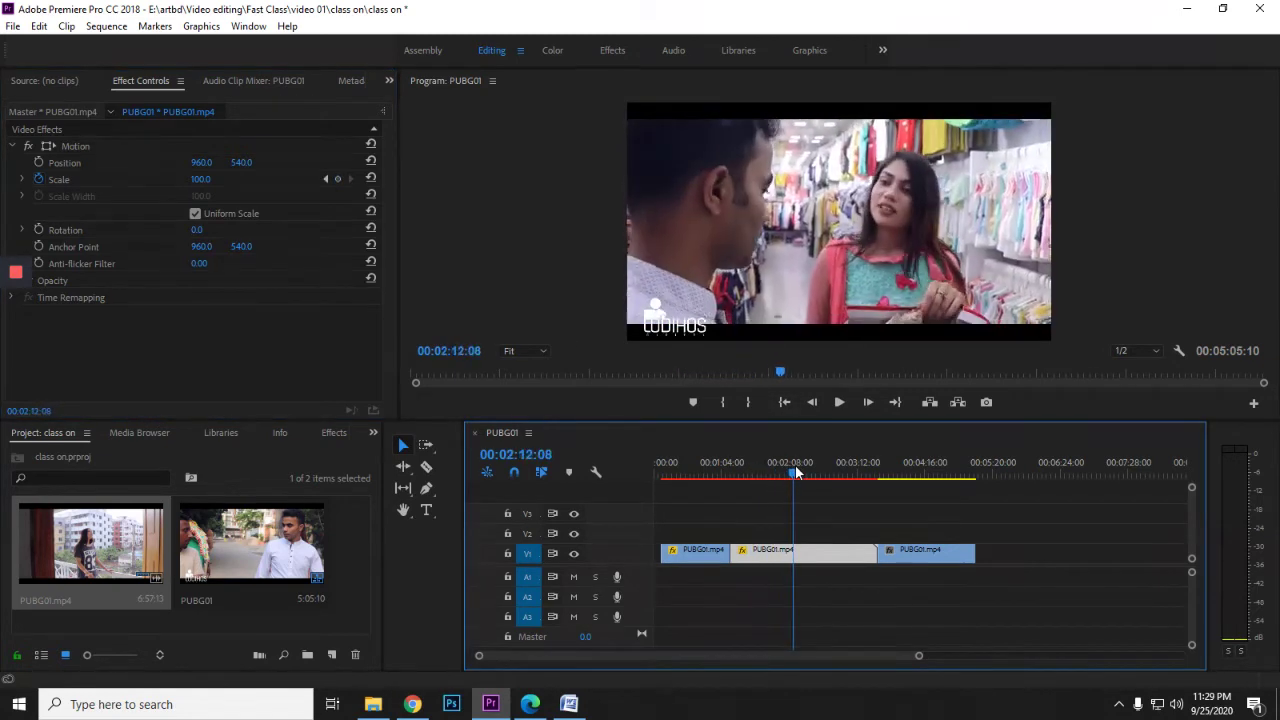
left_click(199, 180)
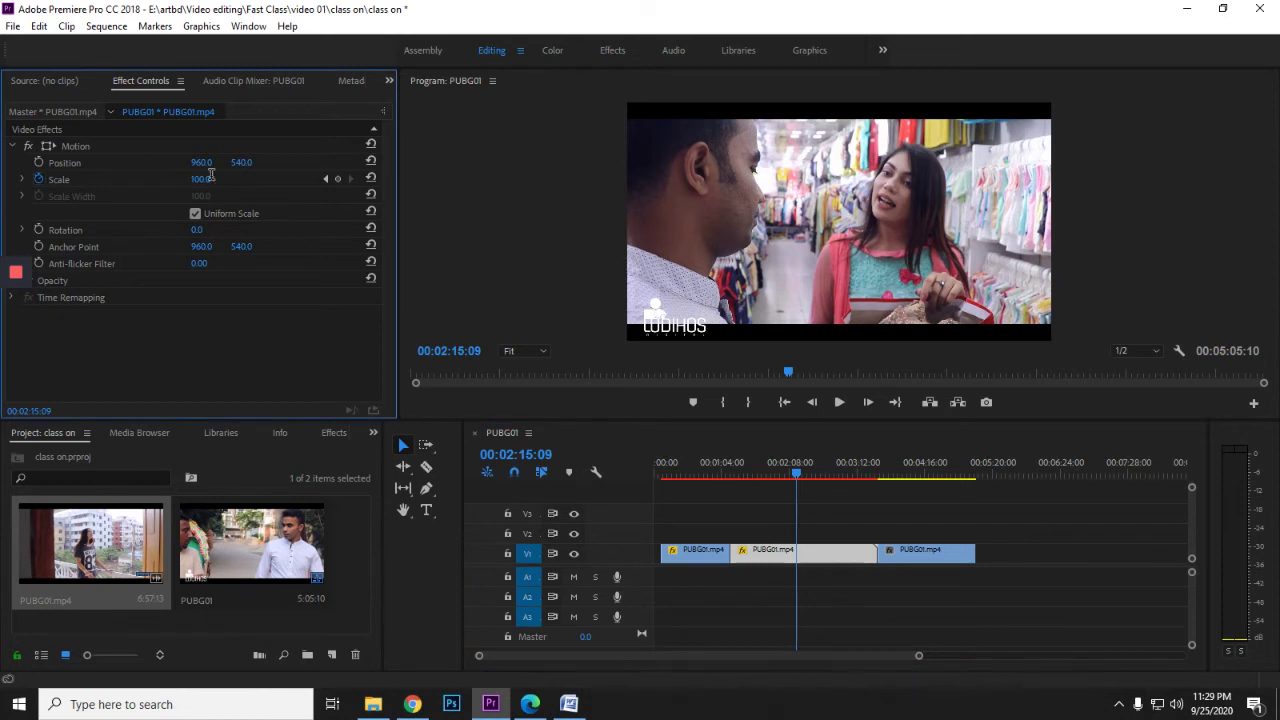
type("150")
key("Return")
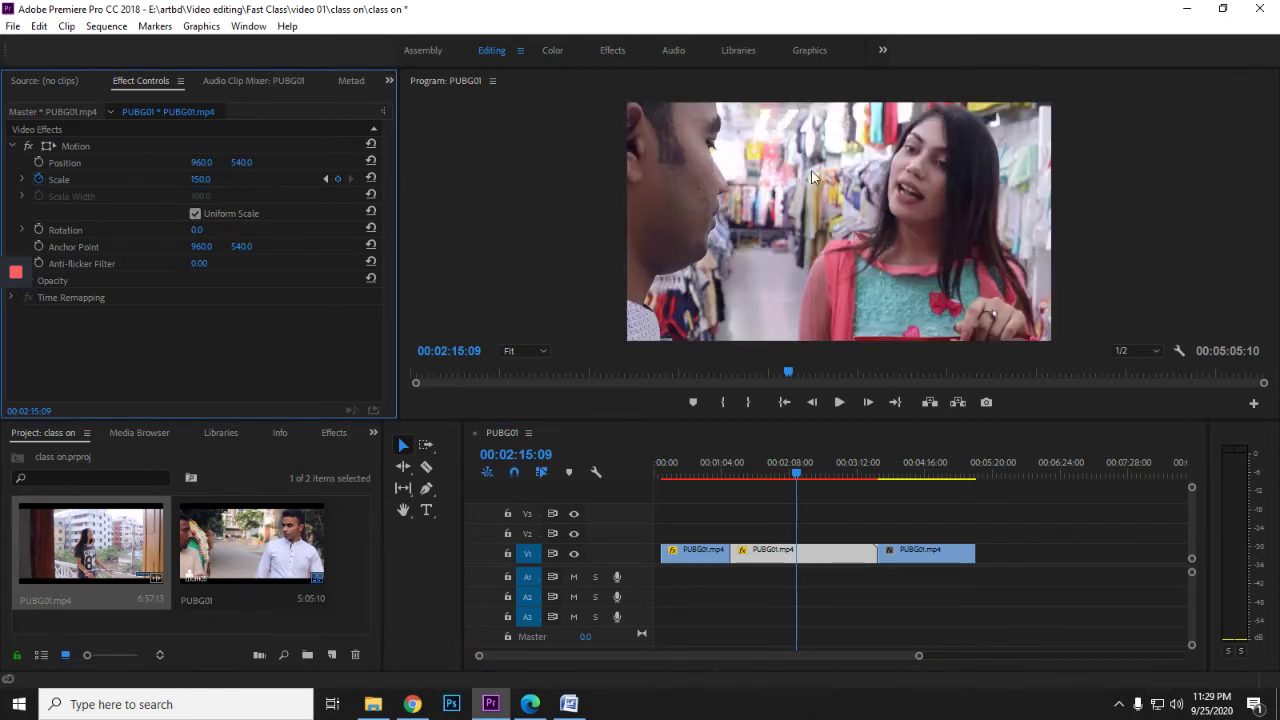
- Play and scrub the second clip from about 00:01:30:00 to check its Scale animation
left_click(752, 474)
left_click(839, 402)
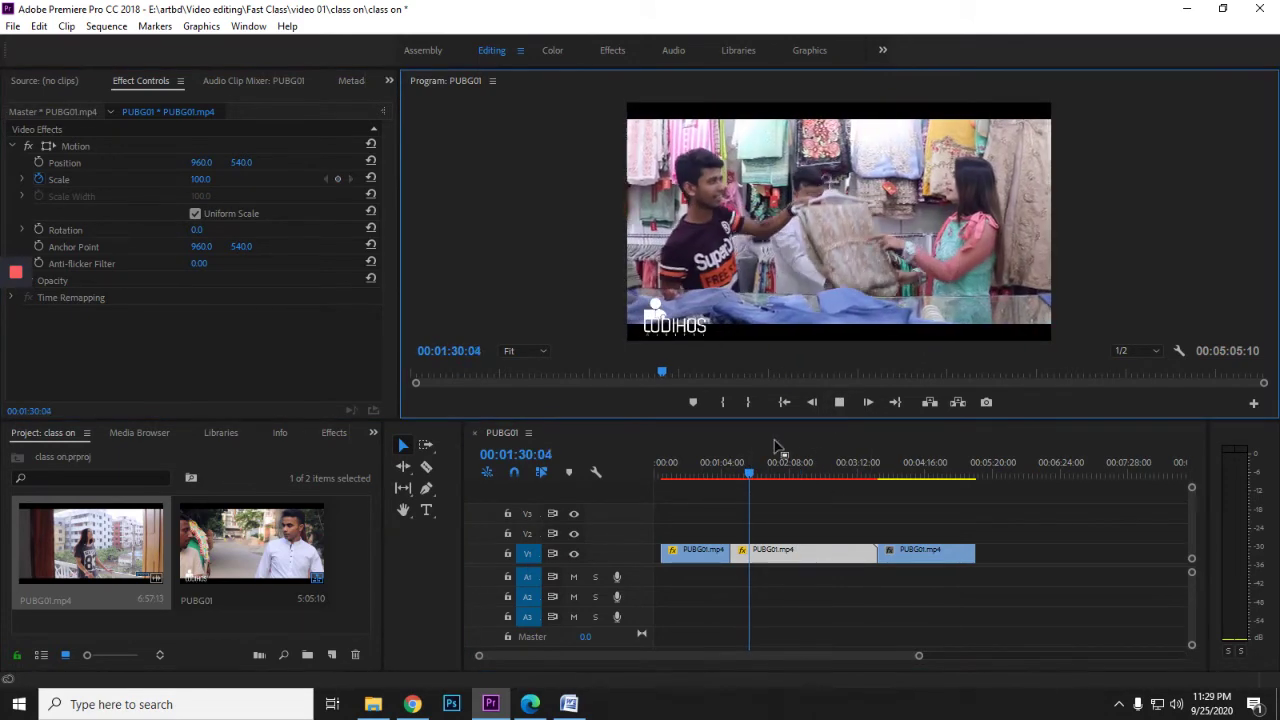
mouse_move(749, 471)
left_mouse_down()
mouse_move(775, 474)
mouse_move(757, 470)
left_mouse_up()
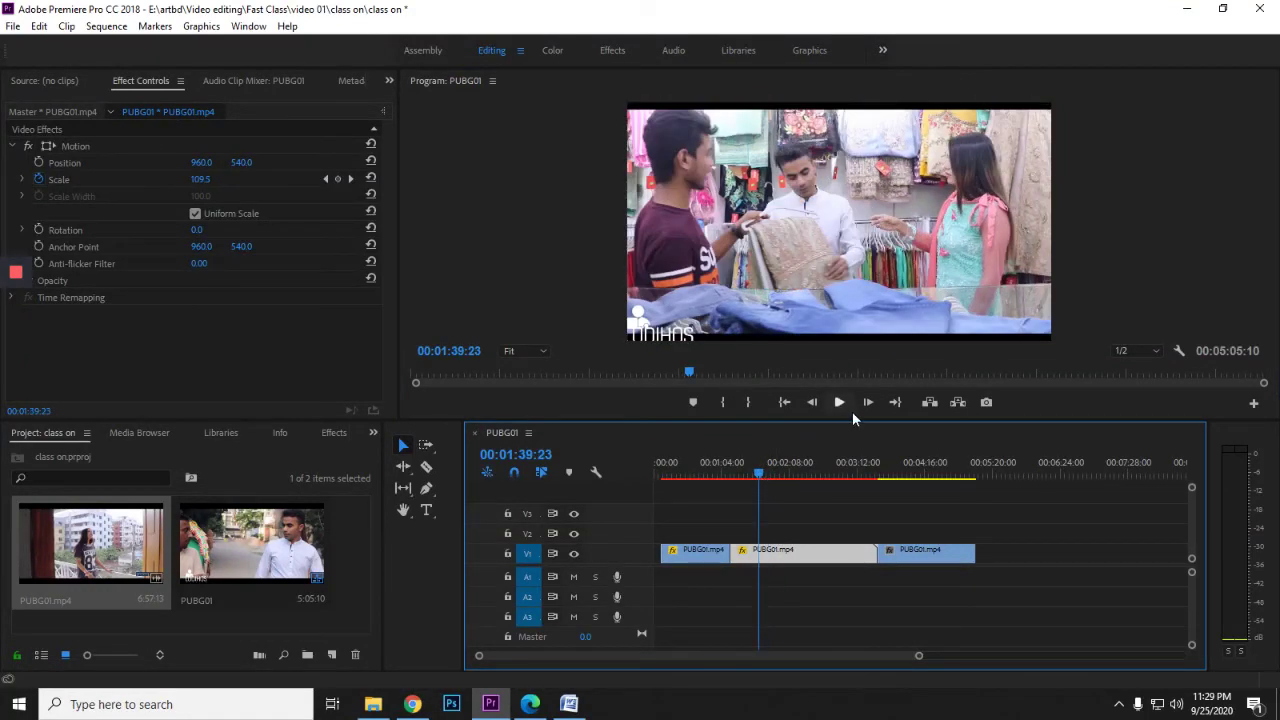
left_click(839, 402)
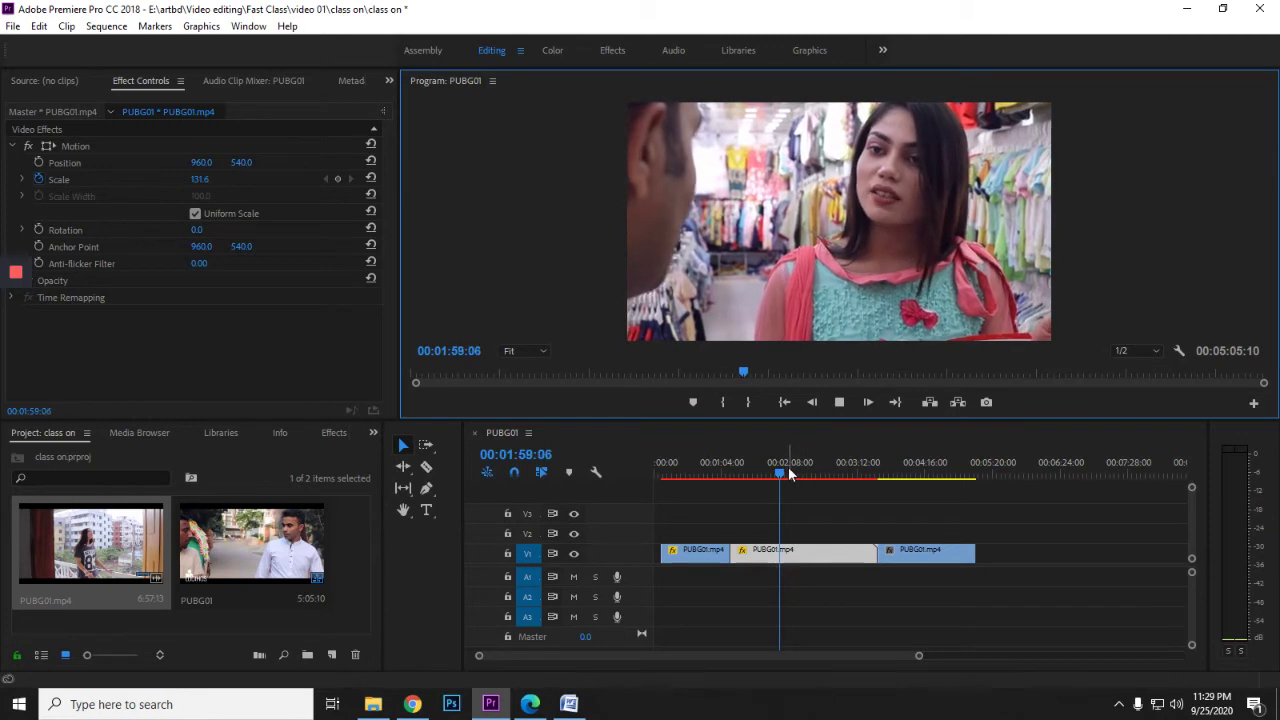
left_click_drag(763, 472, 771, 477)
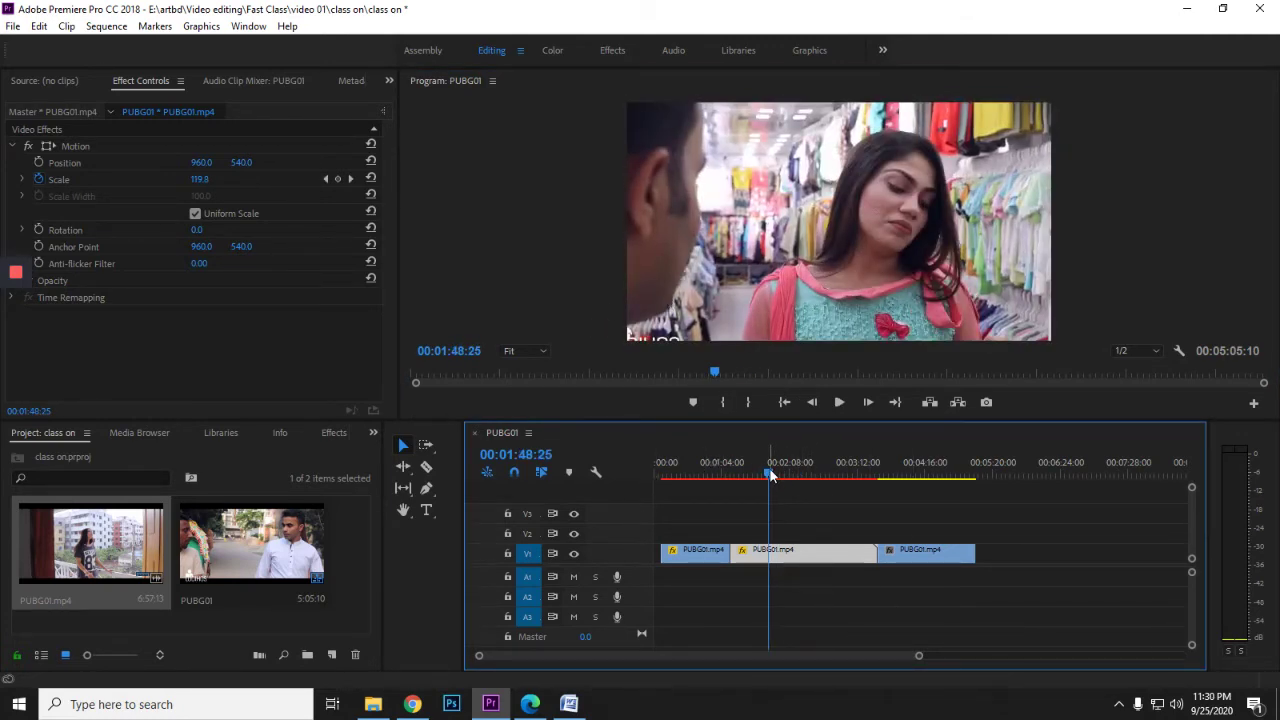
- Turn on Rotation keyframing for the second clip at 00:01:17:26, set Rotation to 3x55.0° at 00:01:32:06 and preview it
left_click_drag(771, 477, 737, 476)
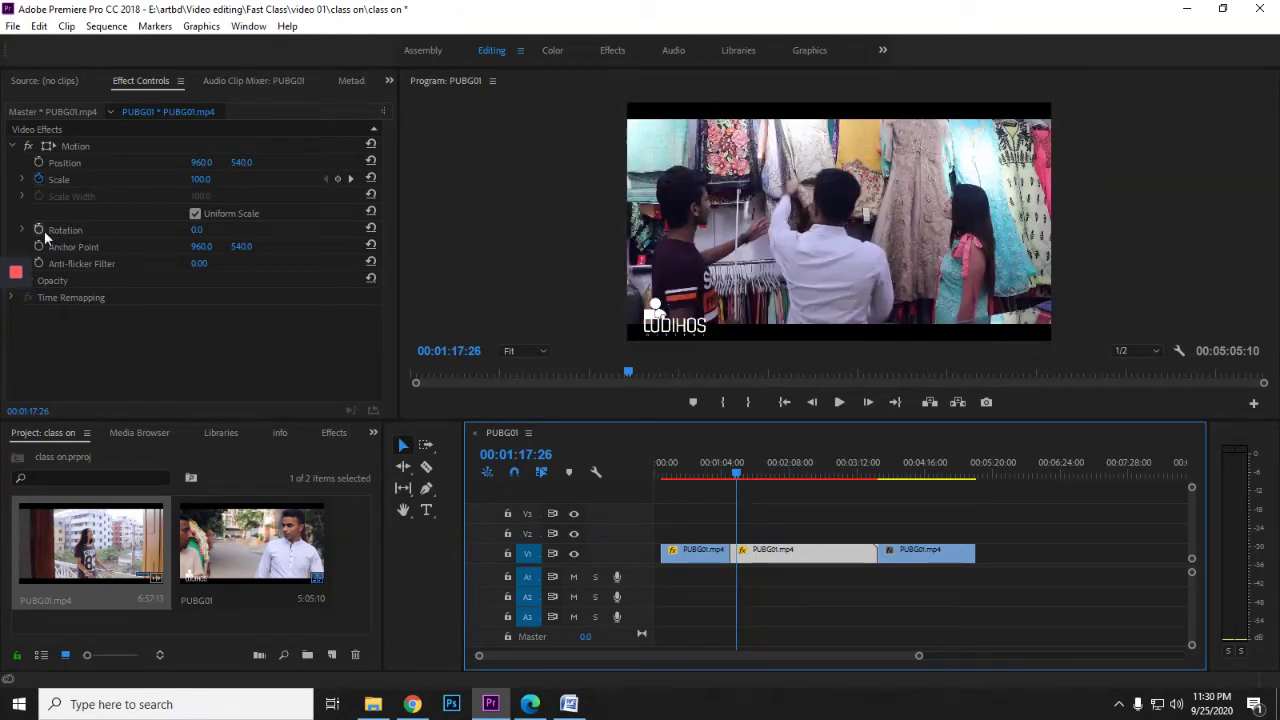
left_click(40, 230)
left_click_drag(737, 467, 751, 470)
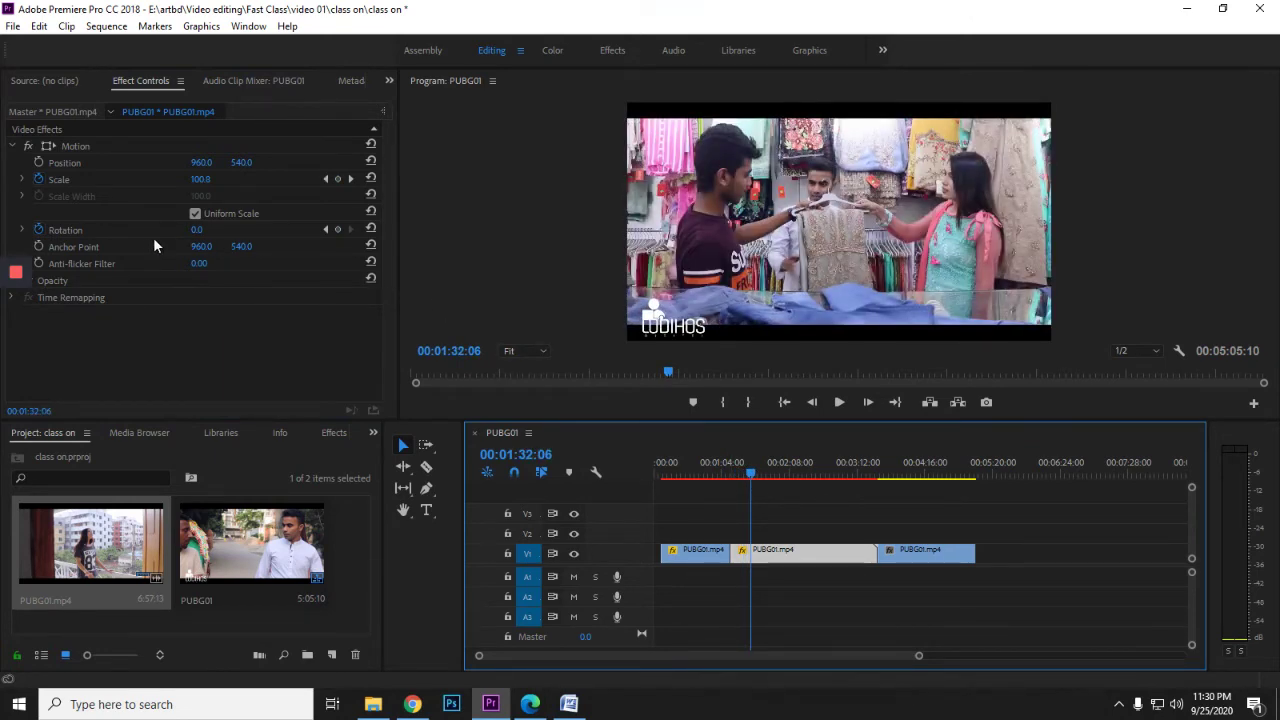
left_click_drag(195, 232, 228, 232)
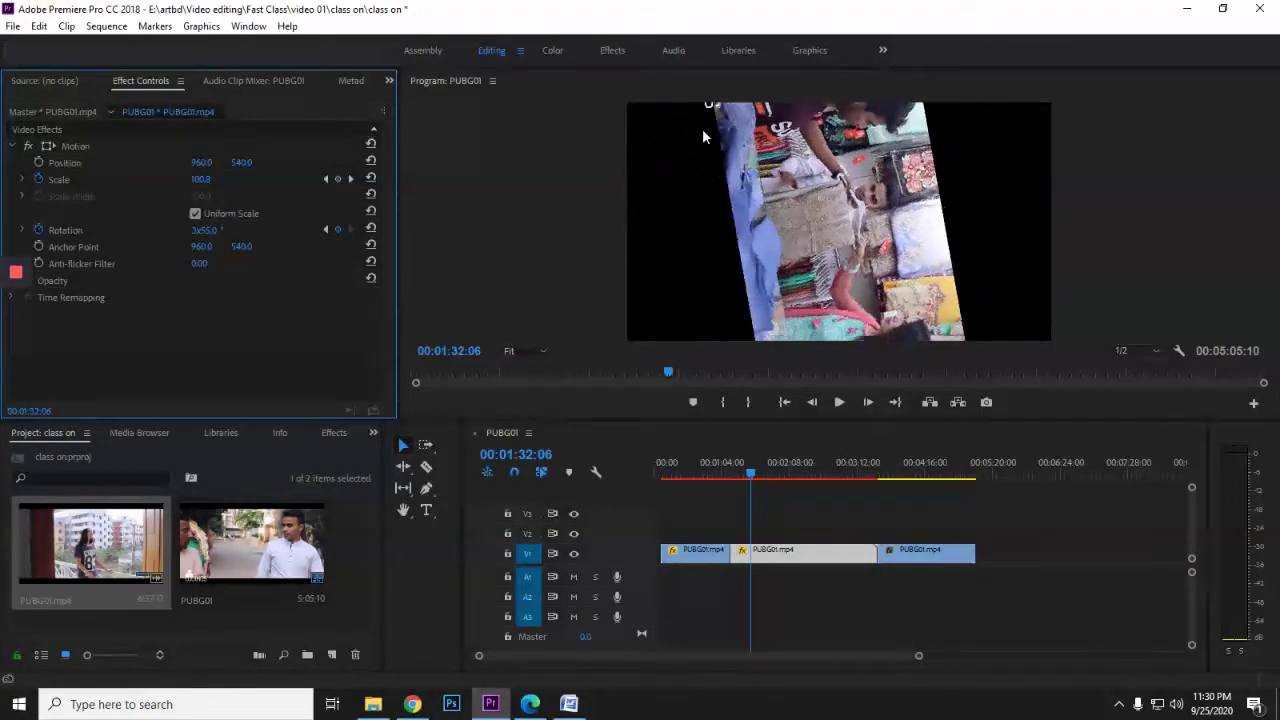
key("space")
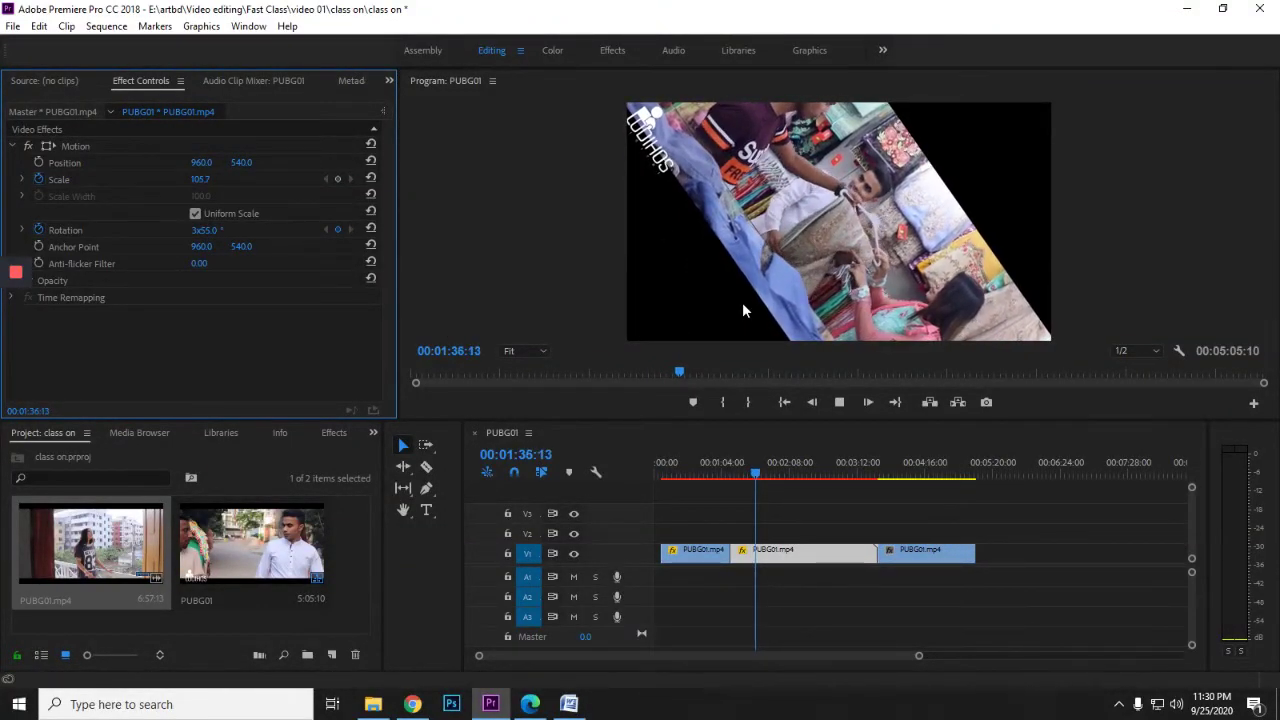
left_click(786, 474)
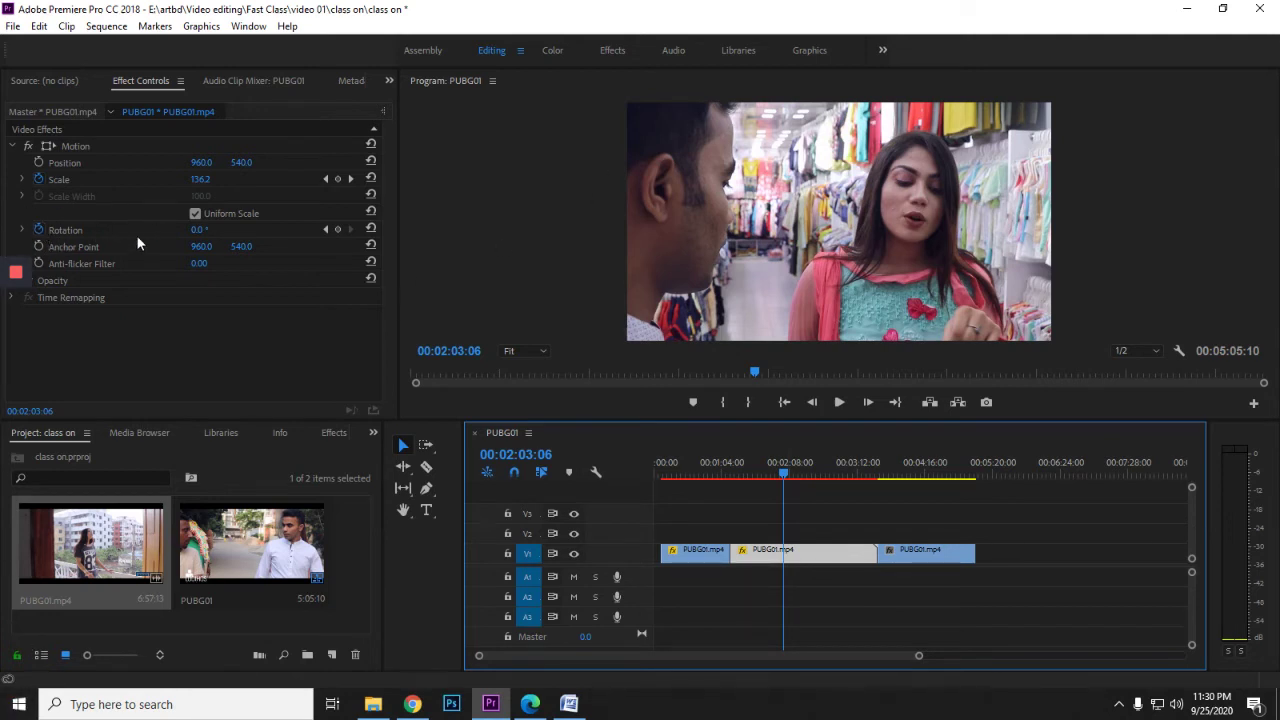
- Select Time Remapping in the second clip's effects, then un-maximize the window and shift it to uncover the effect list
left_click(83, 282)
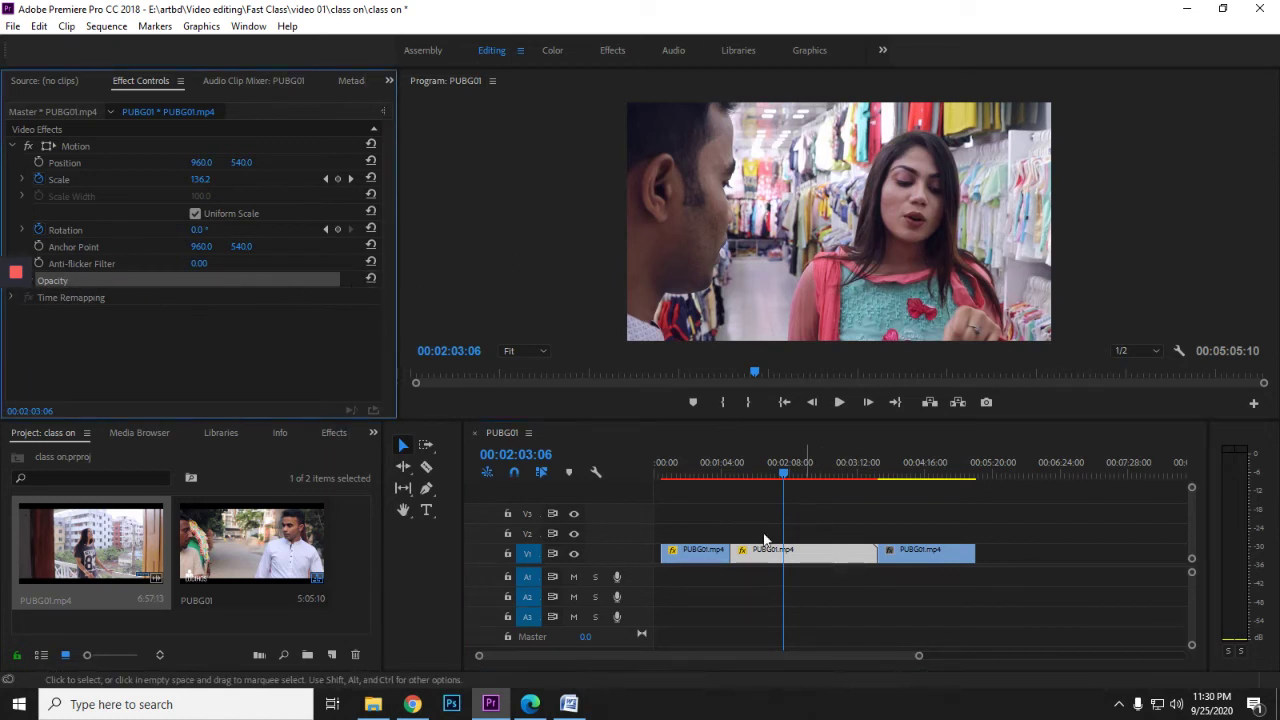
left_click_drag(756, 487, 860, 505)
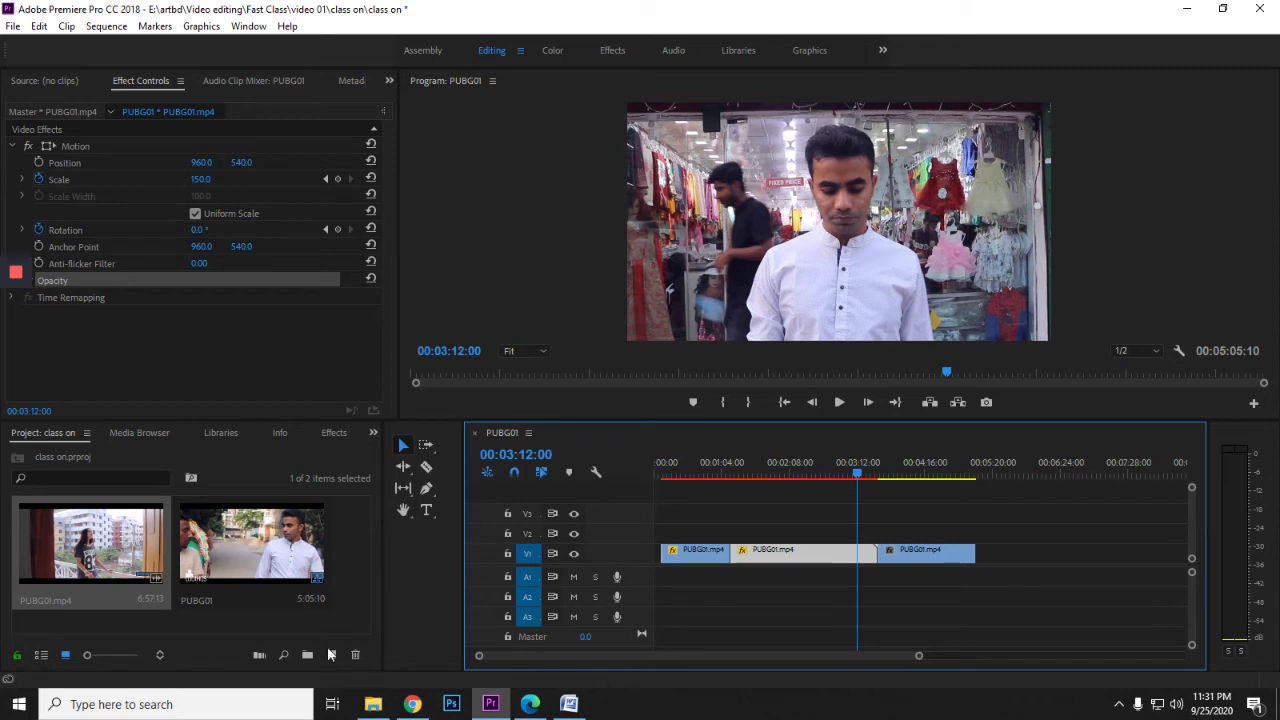
left_click(66, 300)
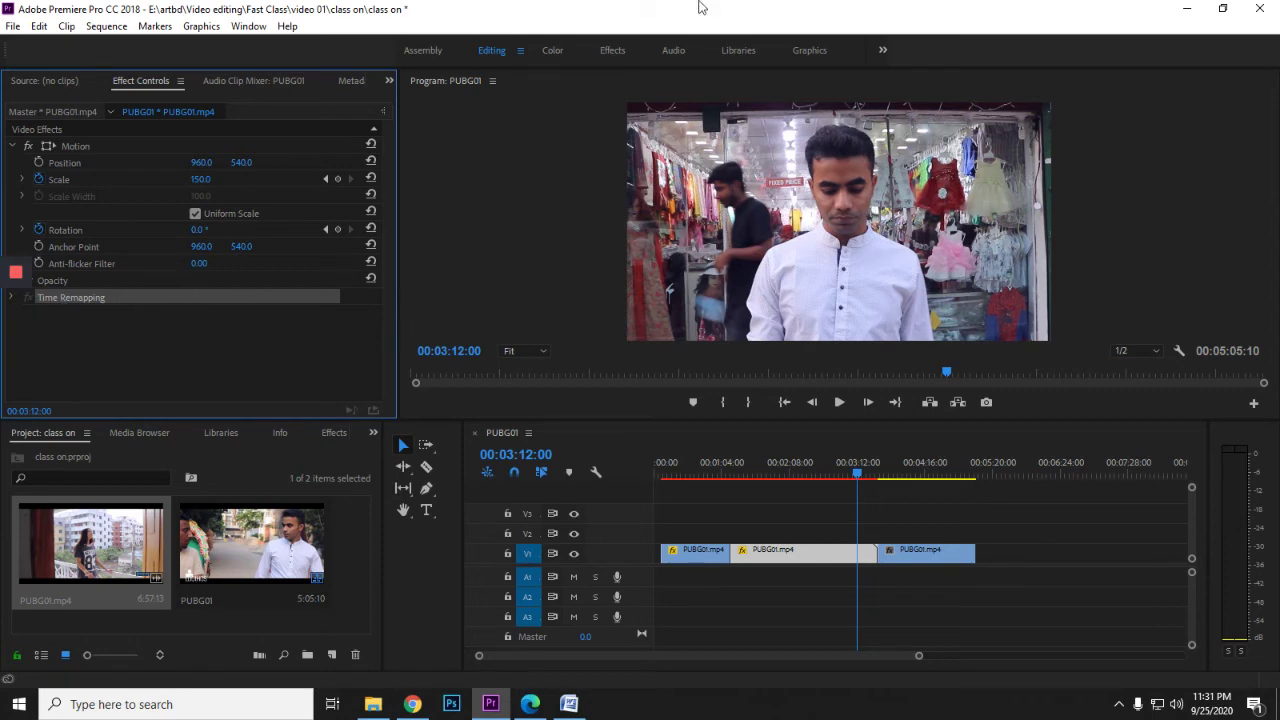
left_click(1222, 8)
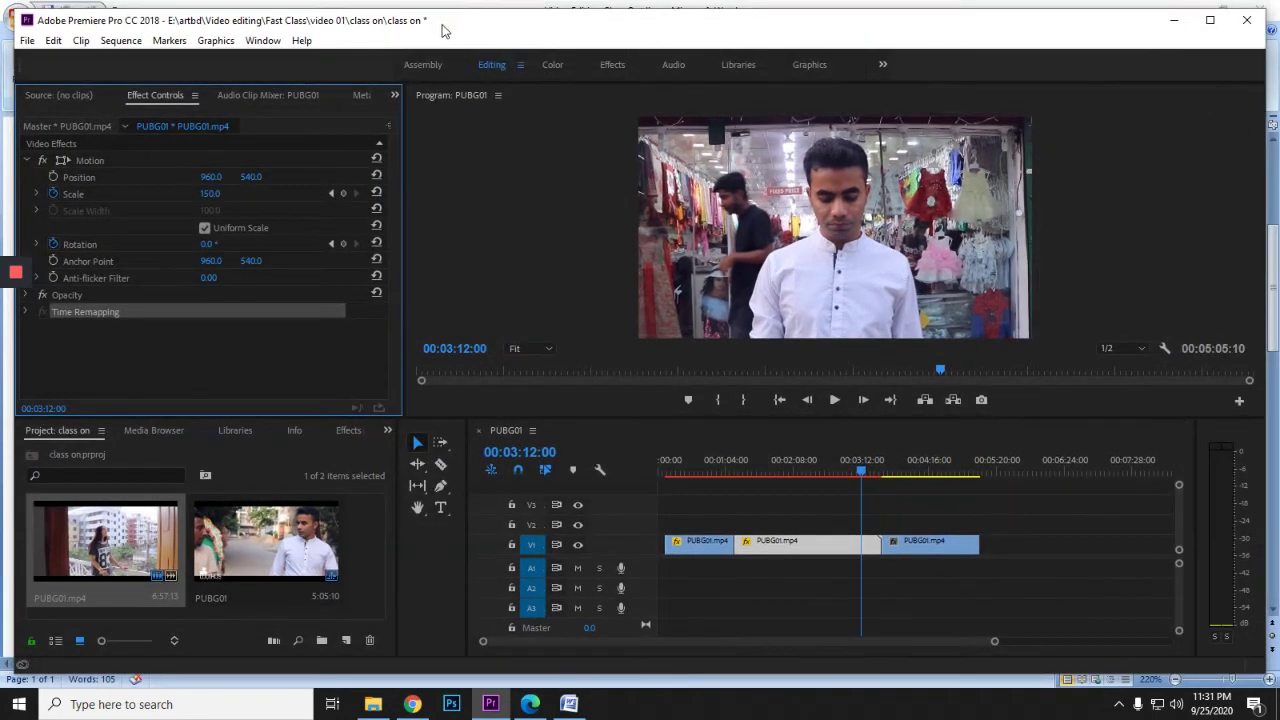
left_click_drag(497, 24, 513, 26)
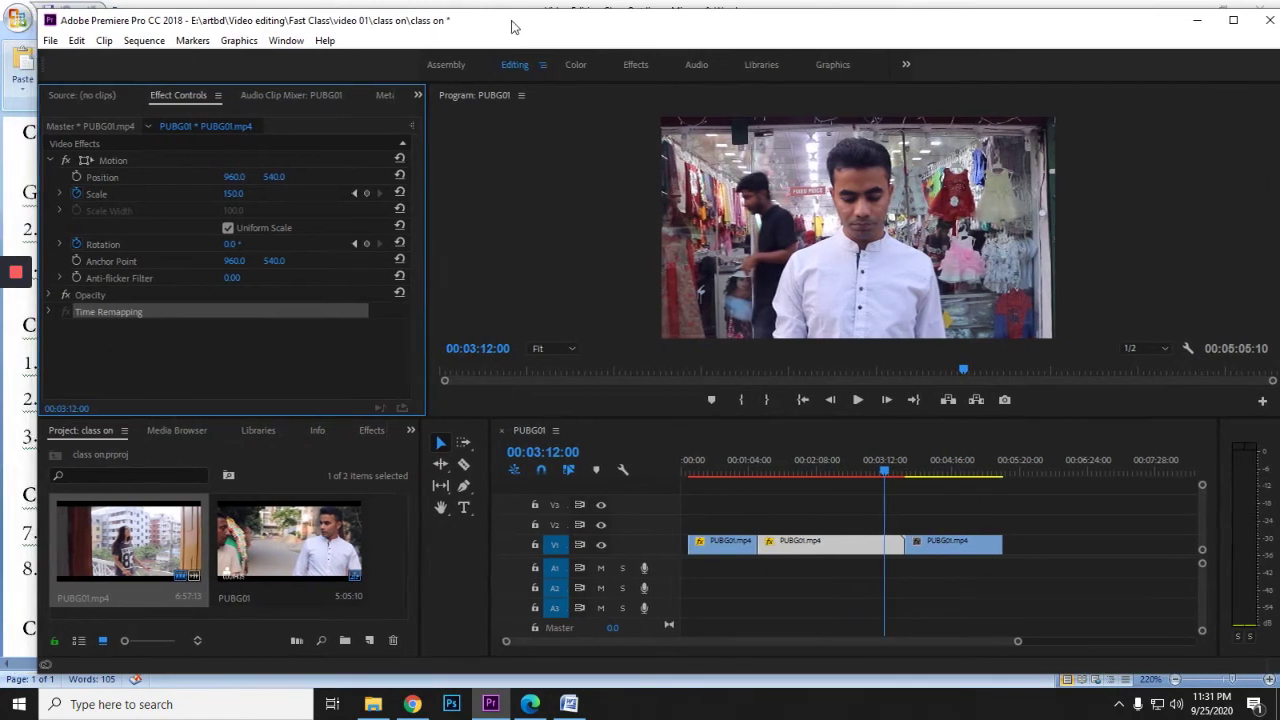
- Expand Time Remapping down to its Speed and velocity settings, with the playhead at 00:03:10:14
left_click(49, 311)
left_click(60, 328)
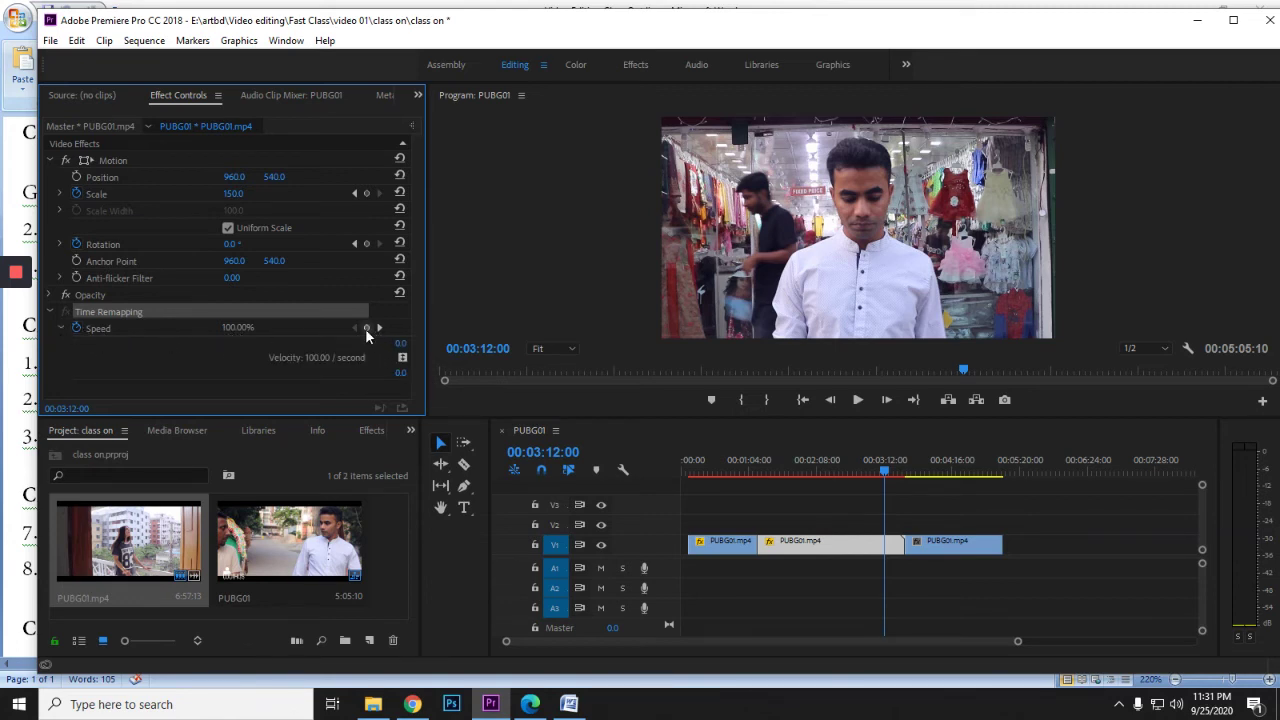
mouse_move(882, 470)
left_mouse_down()
mouse_move(869, 469)
mouse_move(881, 471)
left_mouse_up()
left_click(230, 327)
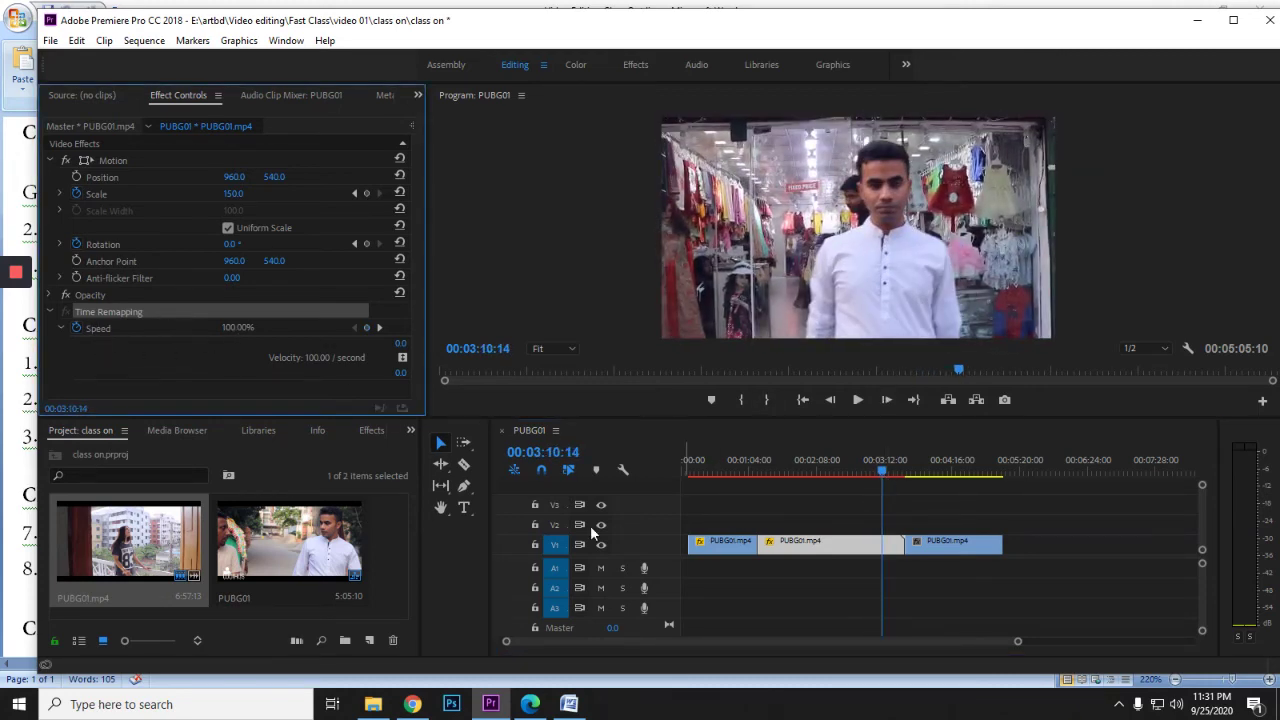
- Double the second clip's playback speed through its Speed/Duration settings
right_click(884, 541)
left_click(880, 545)
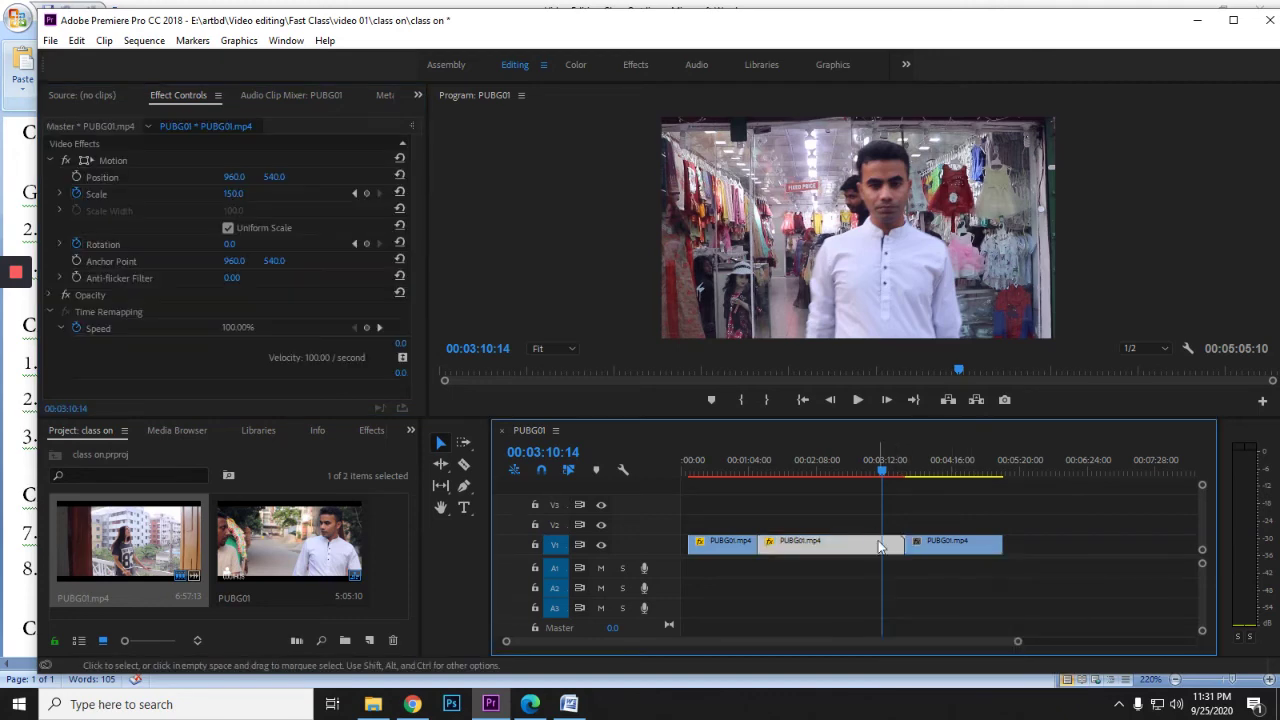
right_click(880, 545)
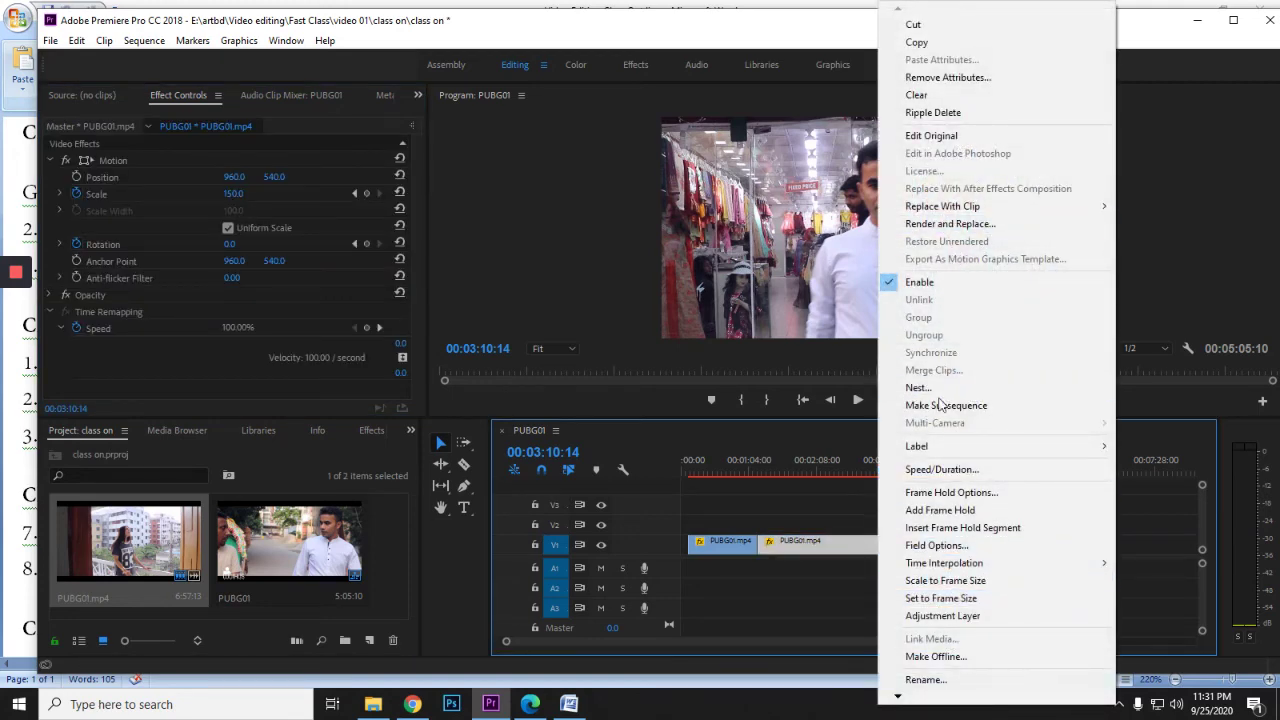
left_click(928, 470)
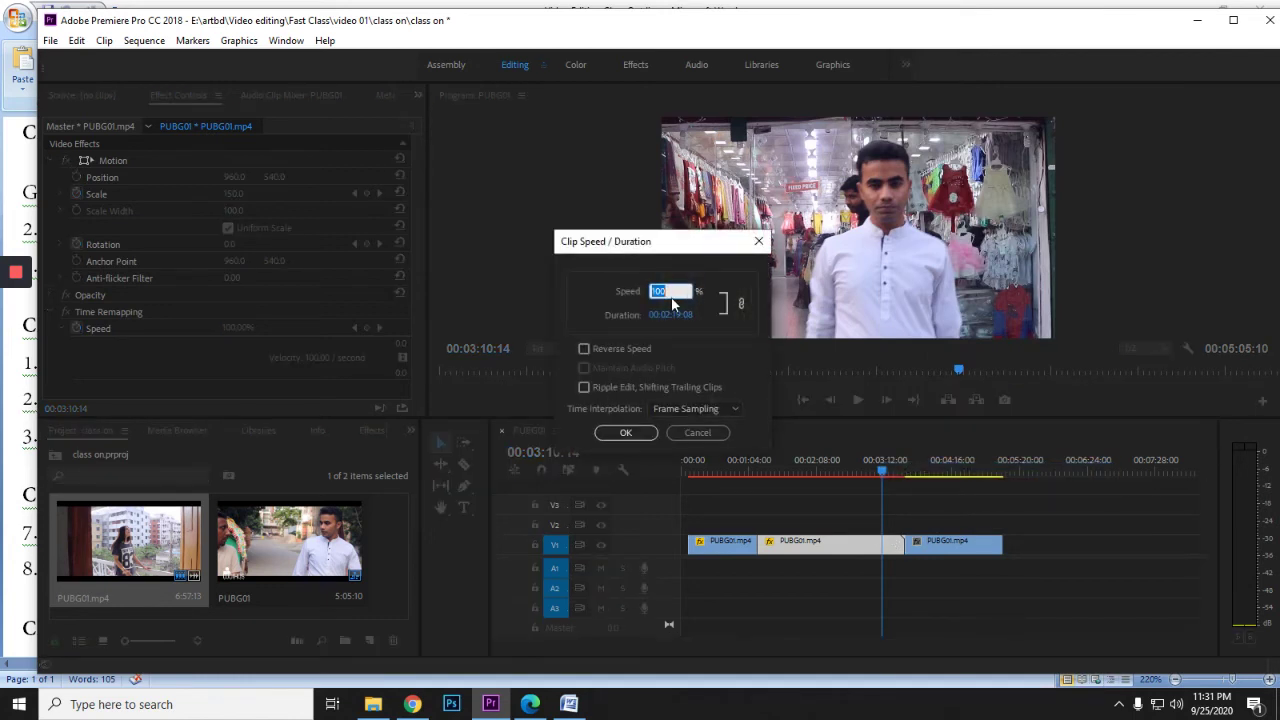
left_click(626, 434)
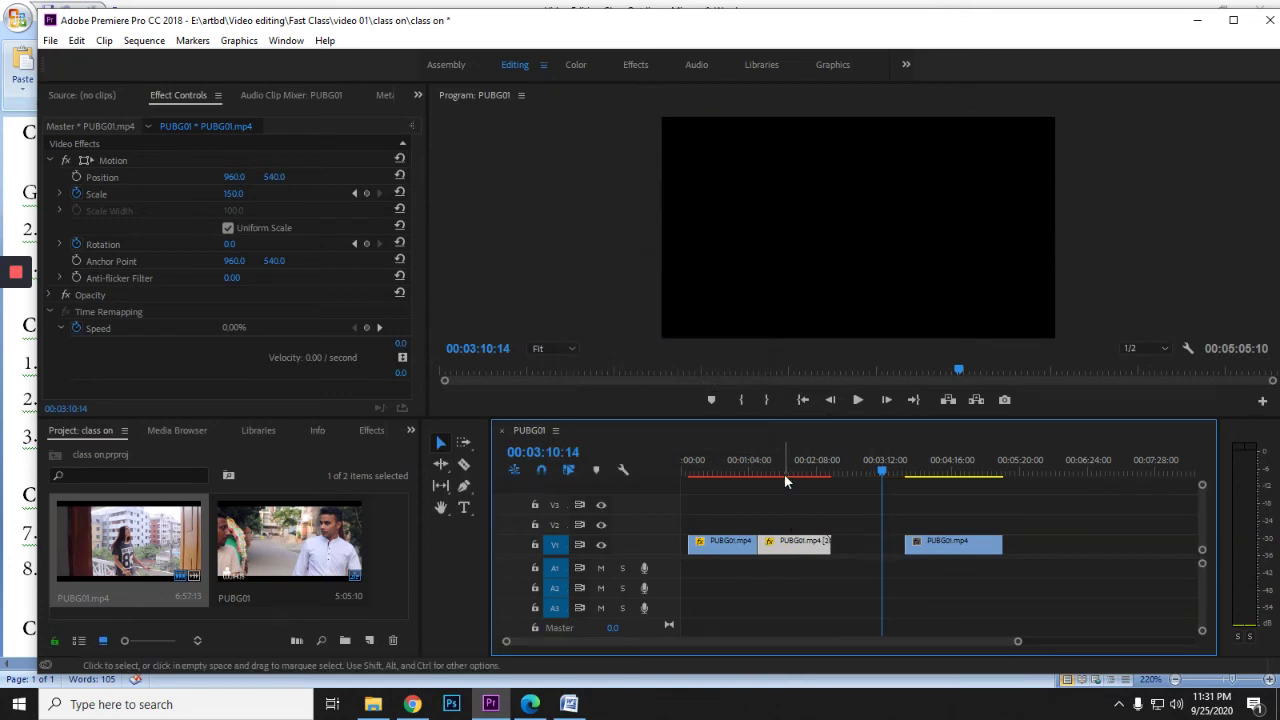
- Play the second clip from near its start to review its playback, and return the playhead to 00:01:23:04
left_click(767, 466)
left_click(857, 400)
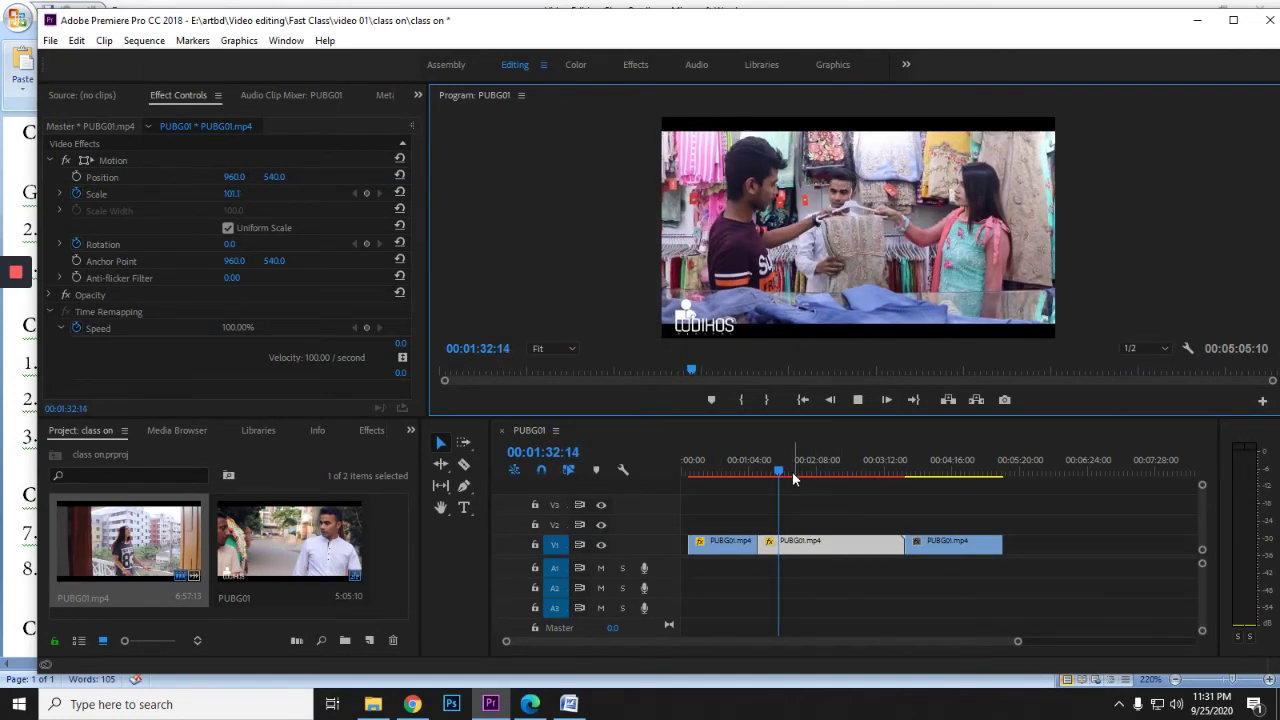
left_click(768, 471)
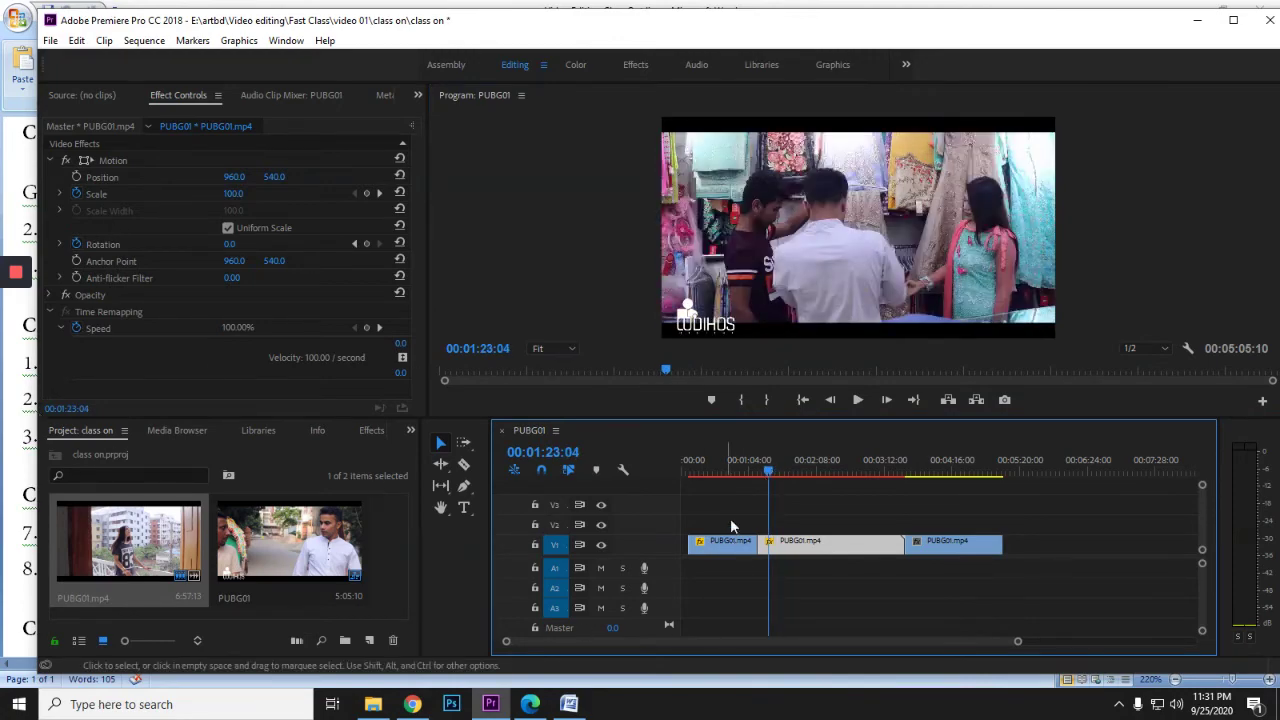
- Move the playhead into the third clip at 00:03:57:10 and select all three clips on V1
left_click_drag(768, 470, 913, 483)
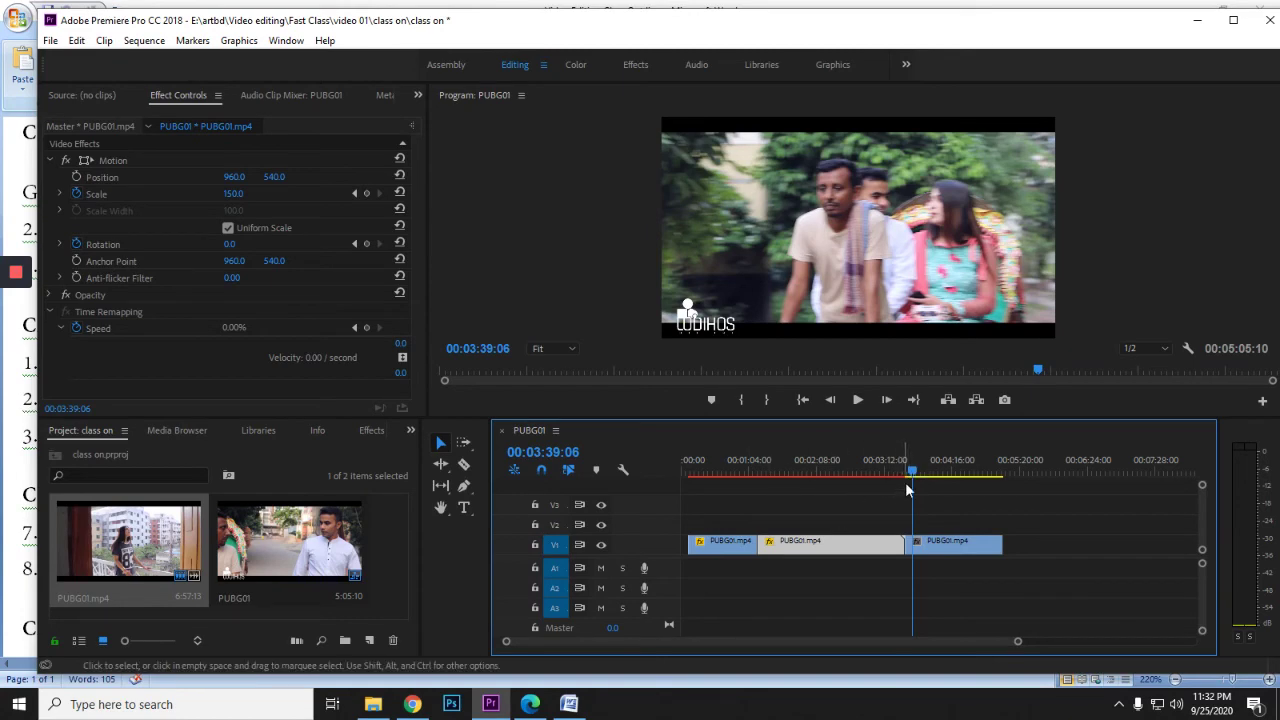
left_click_drag(912, 476, 929, 476)
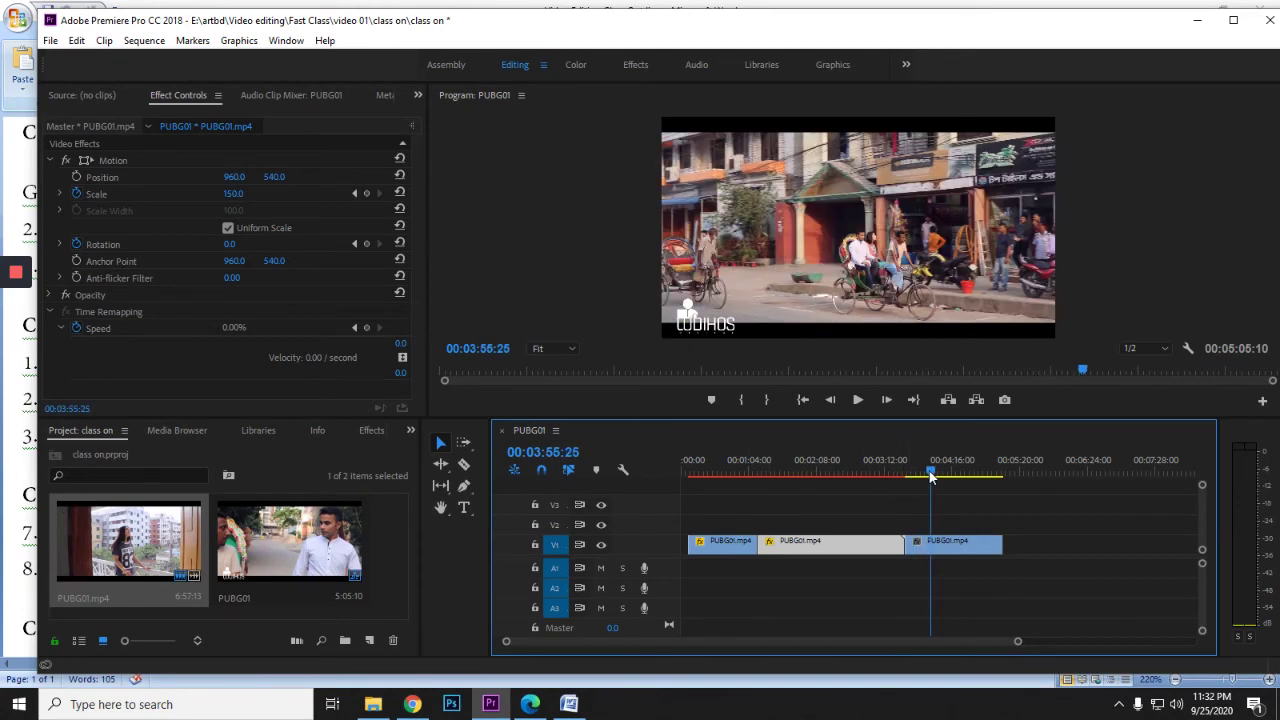
left_click(926, 547)
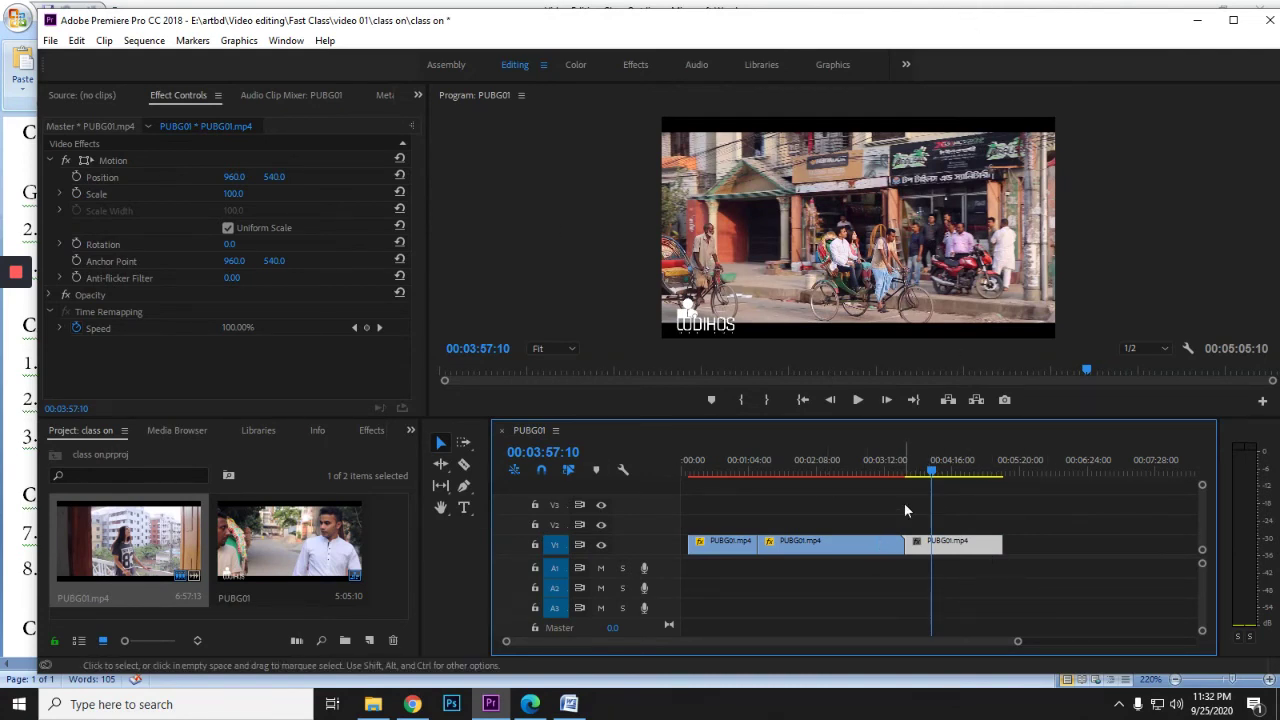
left_click_drag(1044, 589, 708, 516)
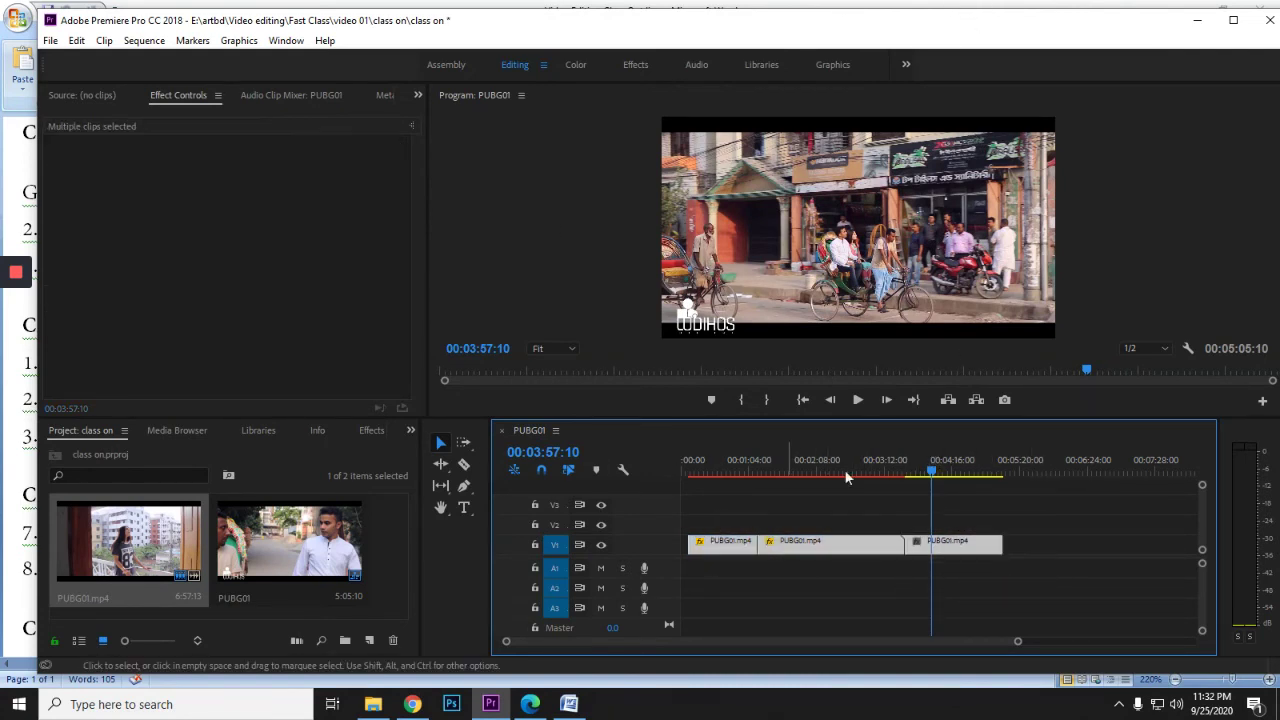
- Return the playhead to the sequence start and move all three V1 clips together so they begin at 00:00:00:00
left_click_drag(932, 476, 954, 478)
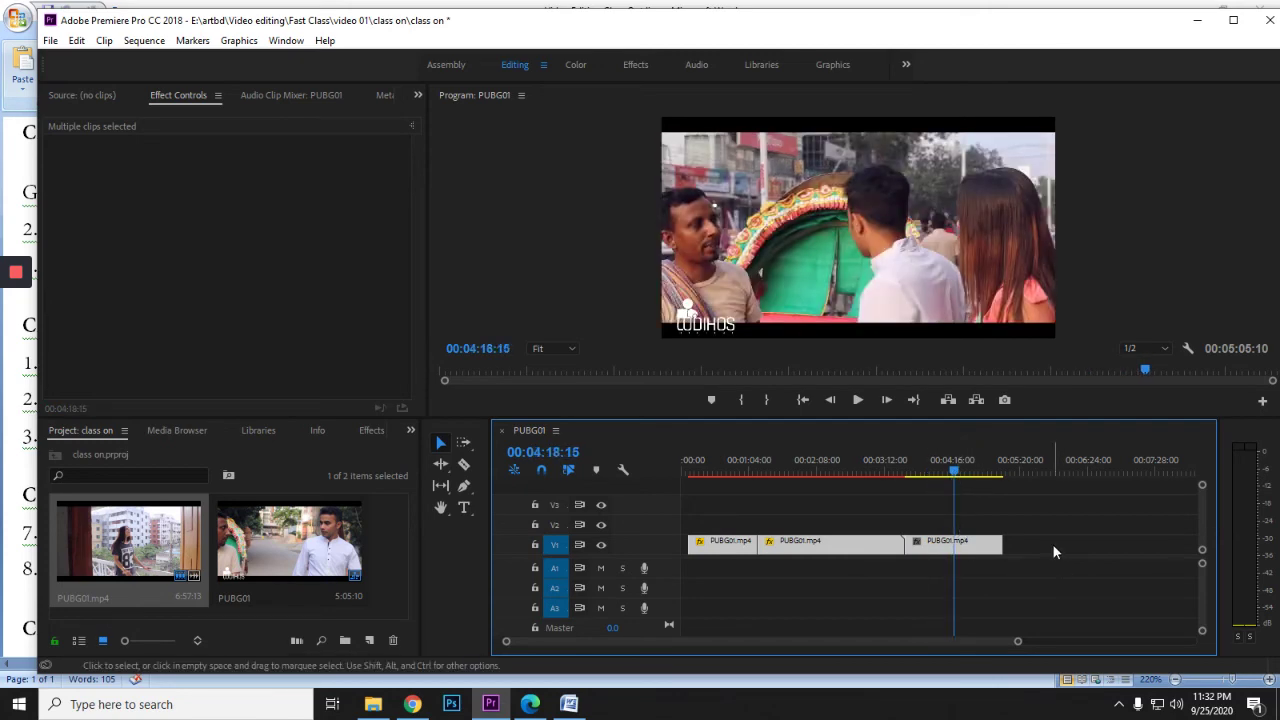
left_click_drag(853, 549, 823, 557)
key("Home")
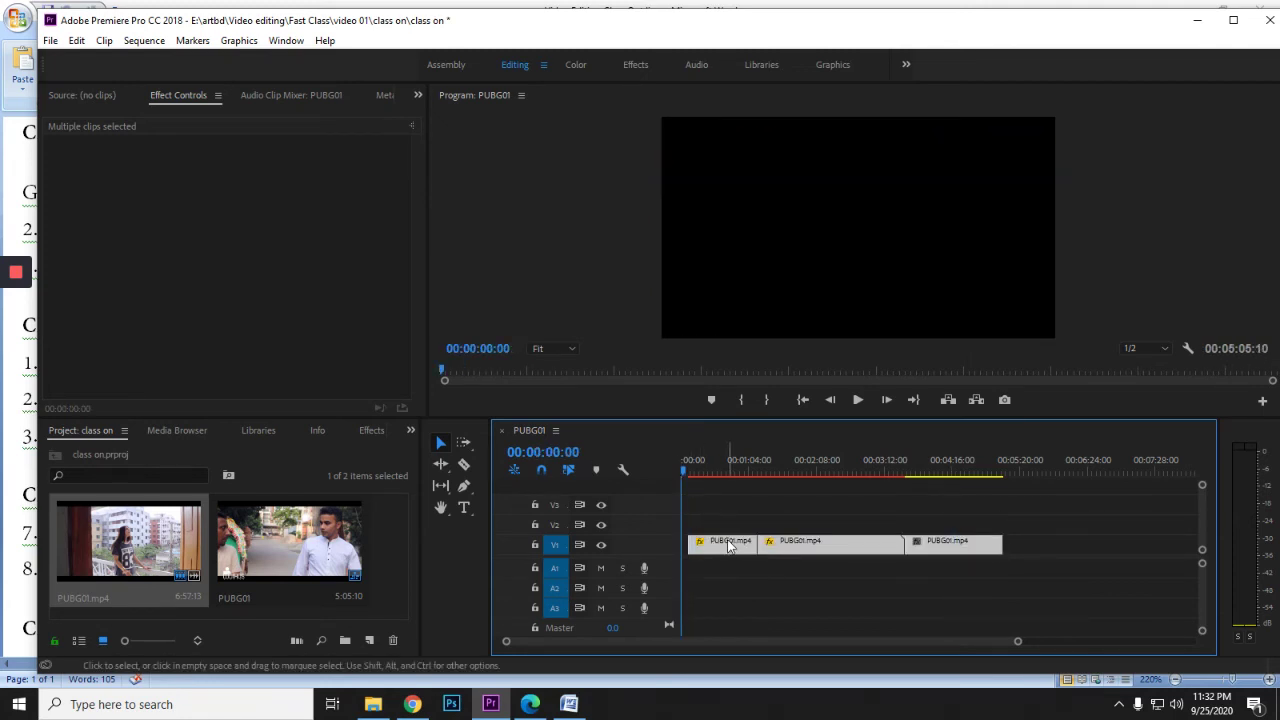
left_click_drag(730, 543, 724, 545)
left_click(732, 595)
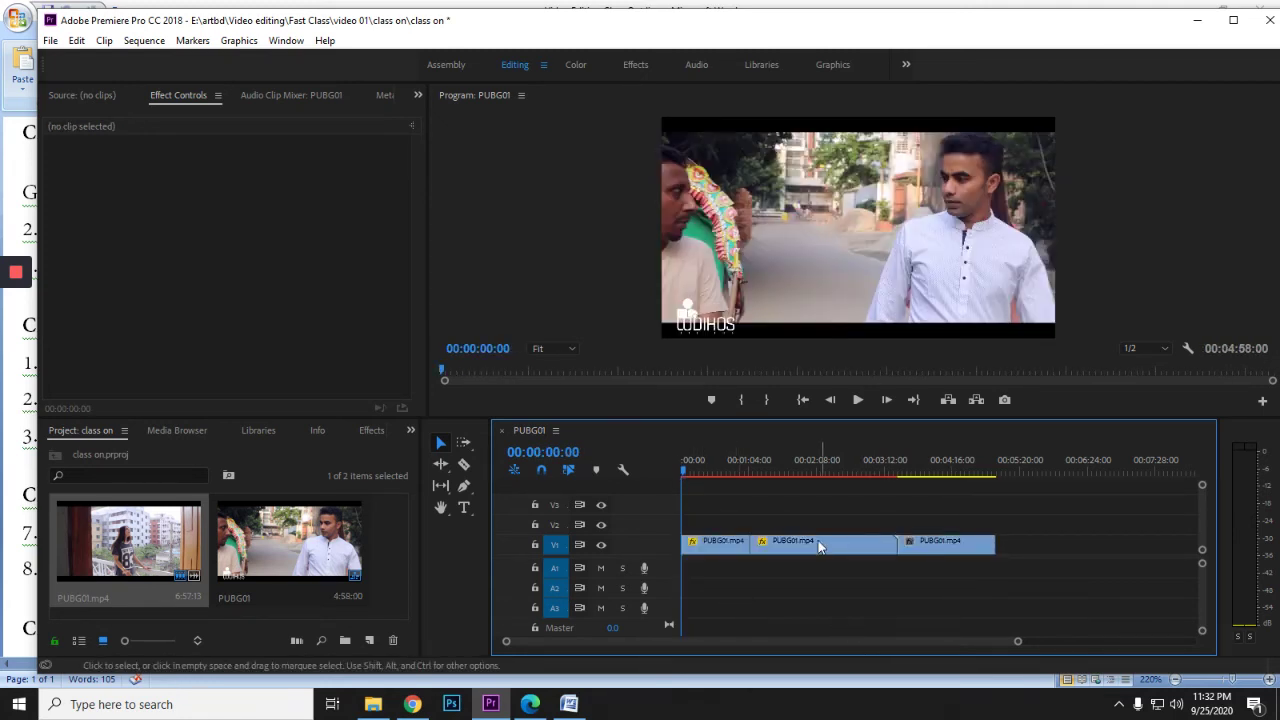
- Shift the second and third clips on V1 later in time, leaving a gap after the first clip
left_click_drag(1018, 645, 872, 645)
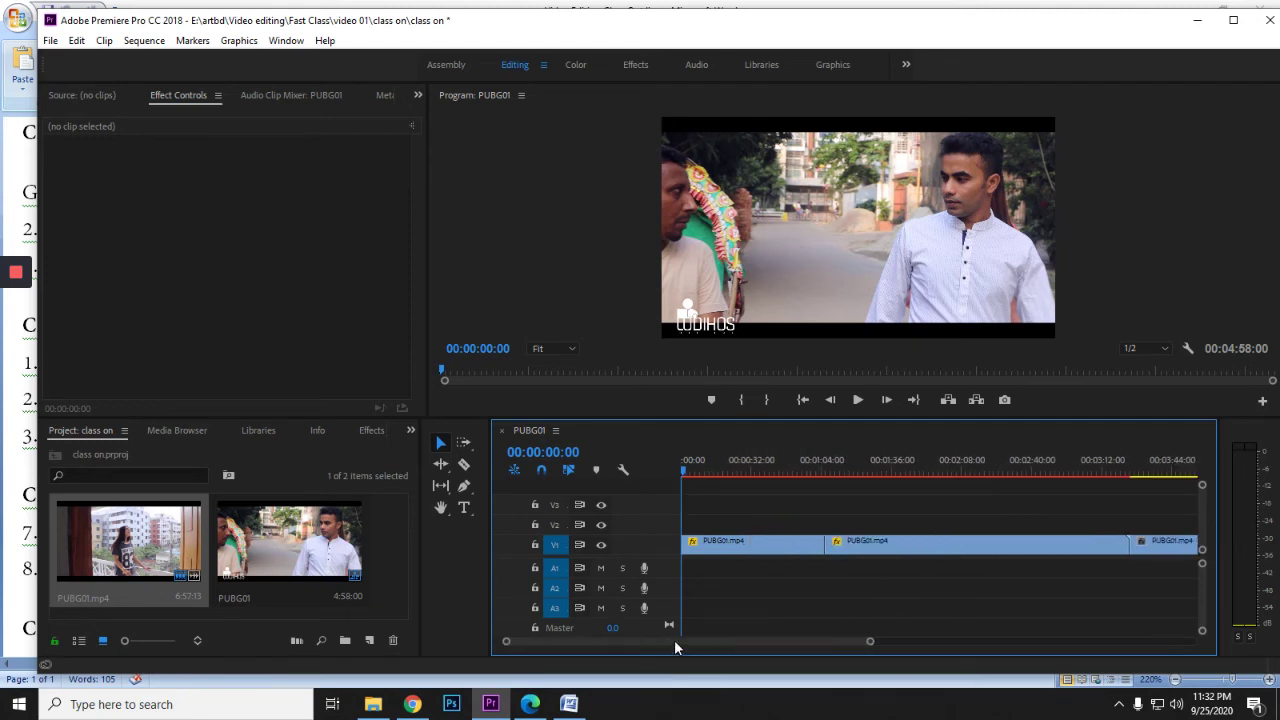
left_click_drag(871, 644, 1018, 643)
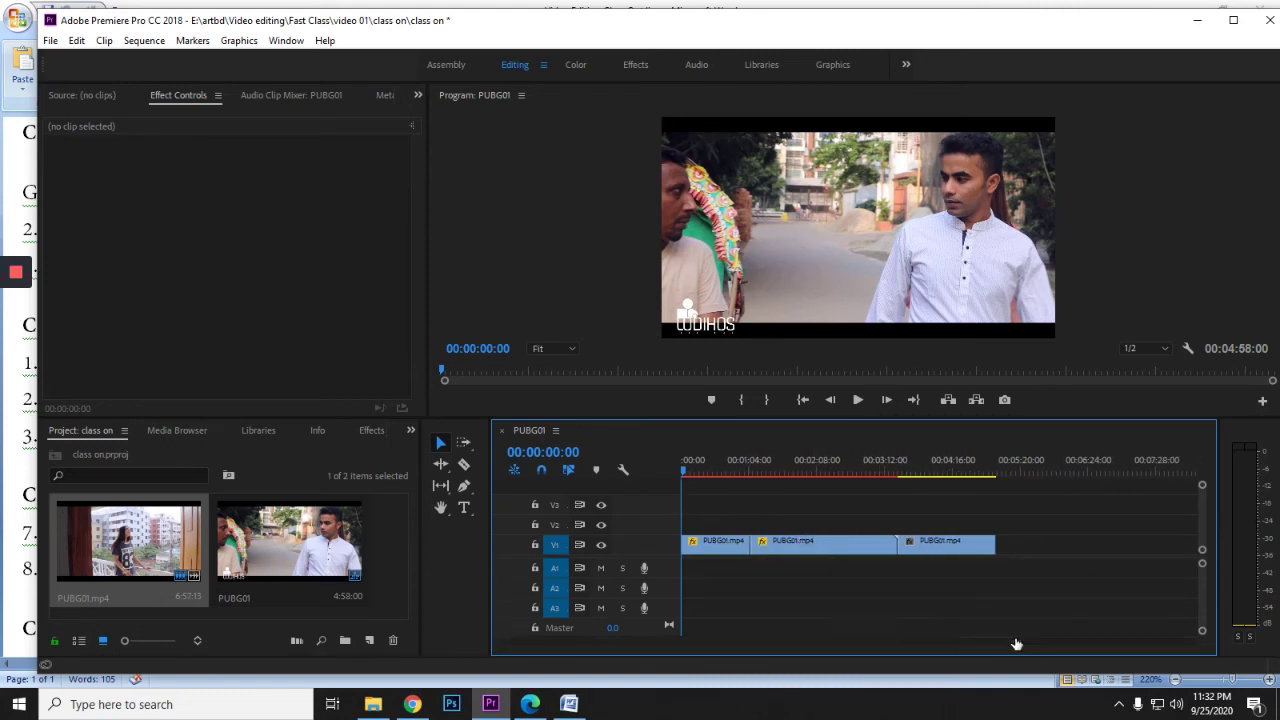
left_click_drag(1017, 643, 1174, 641)
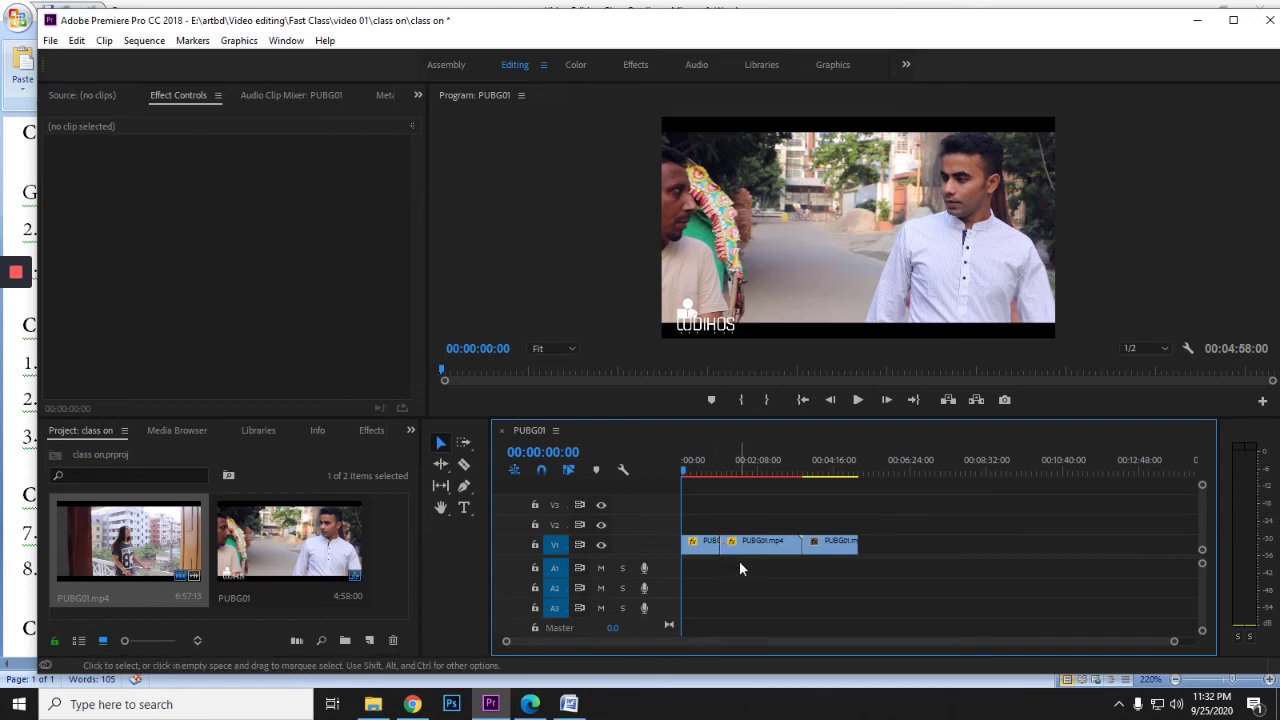
left_click_drag(1172, 643, 918, 523)
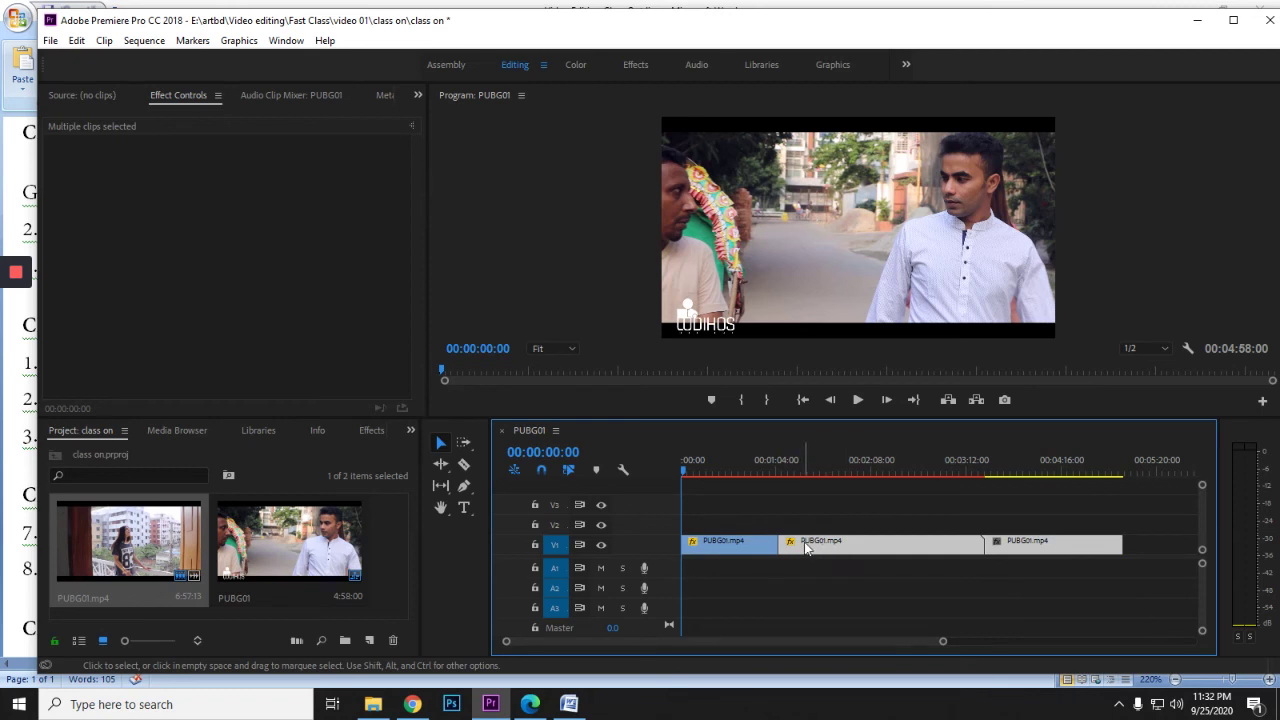
mouse_move(807, 548)
left_mouse_down()
mouse_move(826, 572)
mouse_move(826, 548)
mouse_move(797, 541)
mouse_move(812, 554)
left_mouse_up()
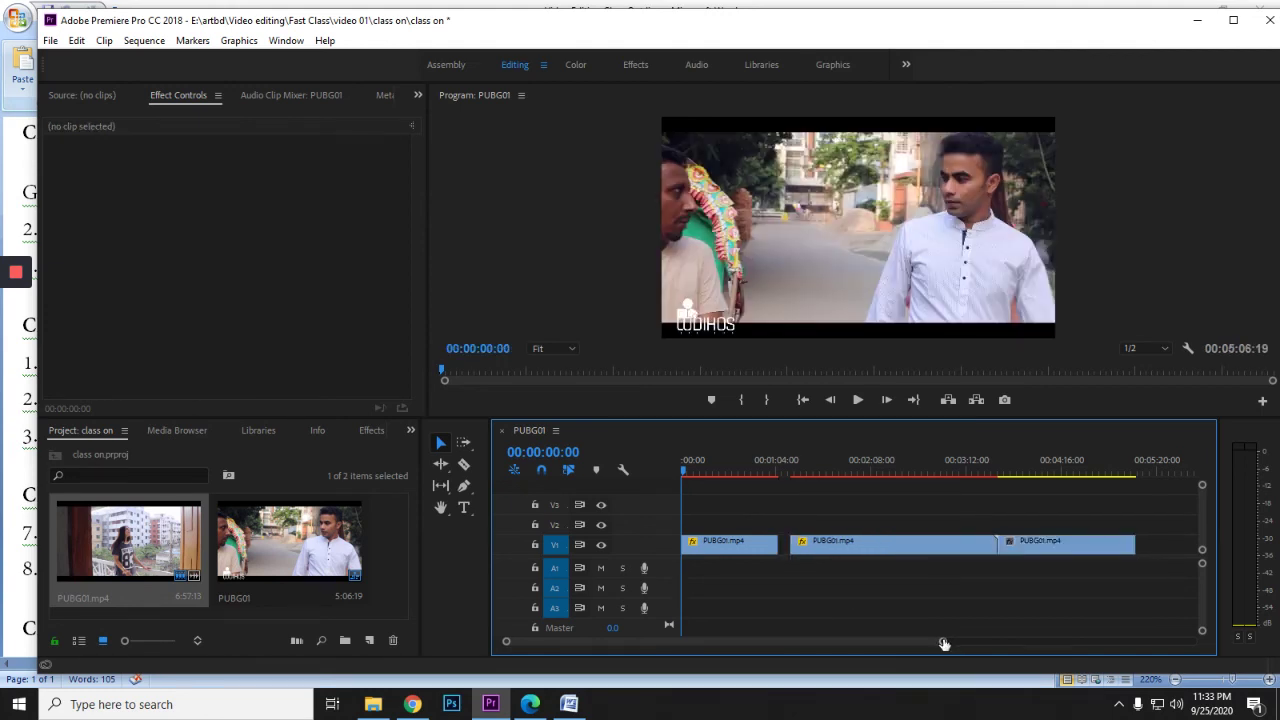
- Move the second and third clips back together against the end of the first clip
left_click_drag(944, 644, 1194, 642)
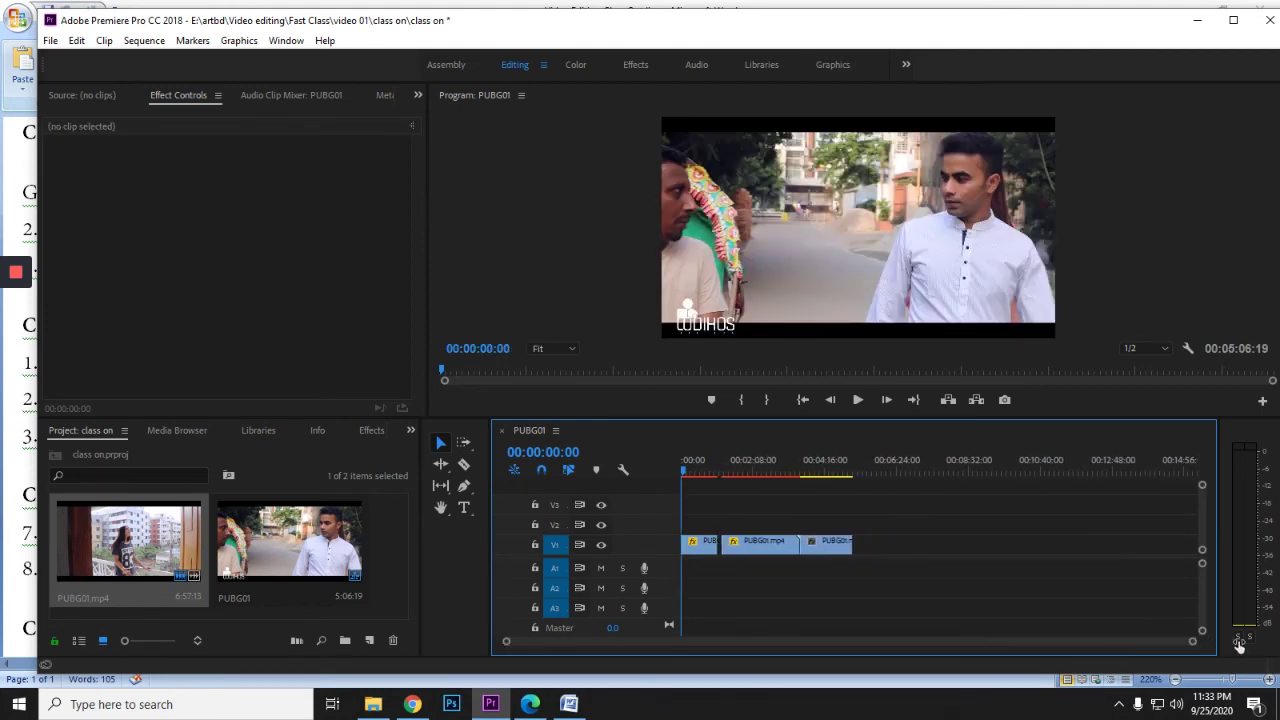
left_click_drag(830, 578, 775, 584)
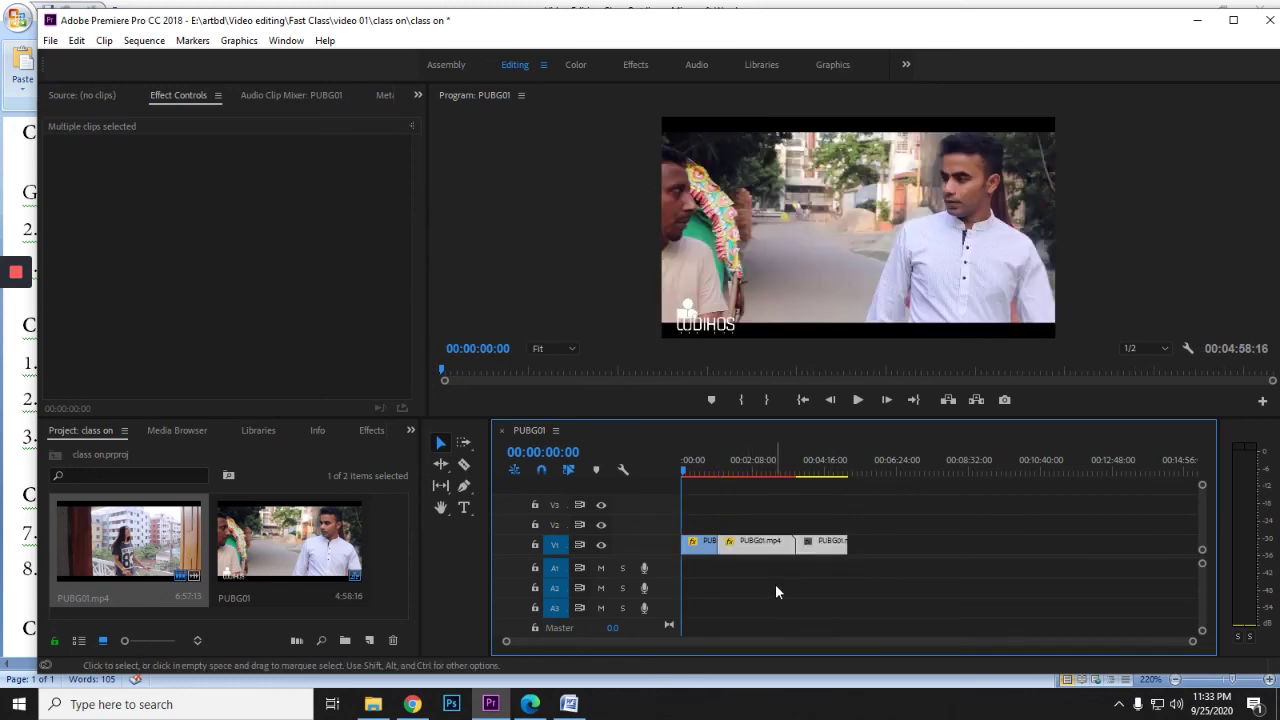
left_click(775, 584)
- Examine the cut between the first and second clips up close, with the playhead just before it at 00:01:05:06
left_click(711, 465)
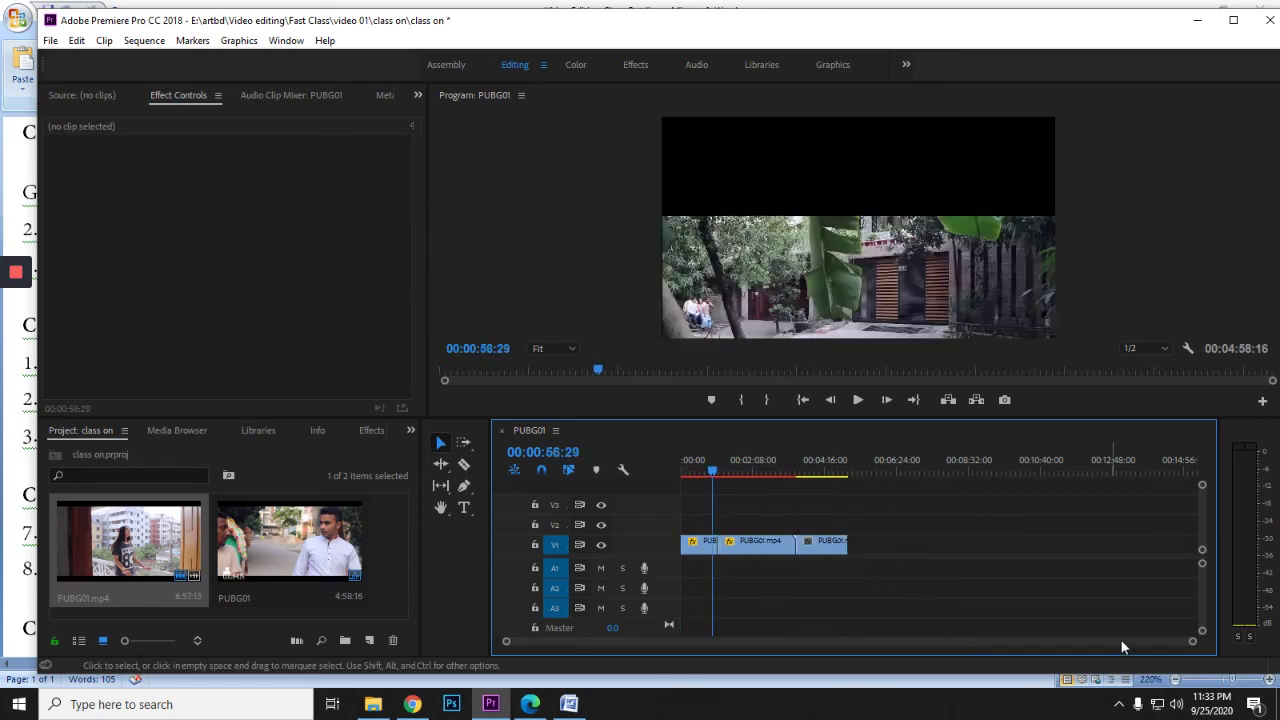
left_click_drag(1193, 644, 925, 615)
left_click(1058, 472)
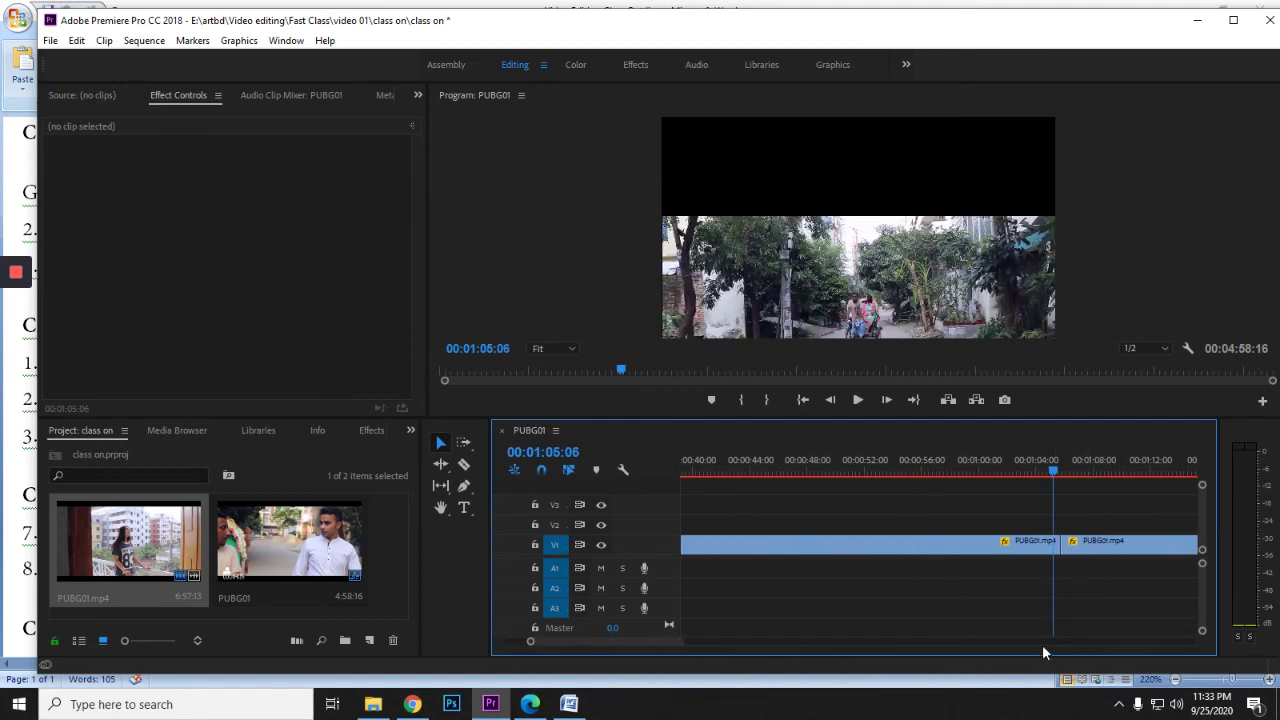
left_click_drag(681, 644, 625, 630)
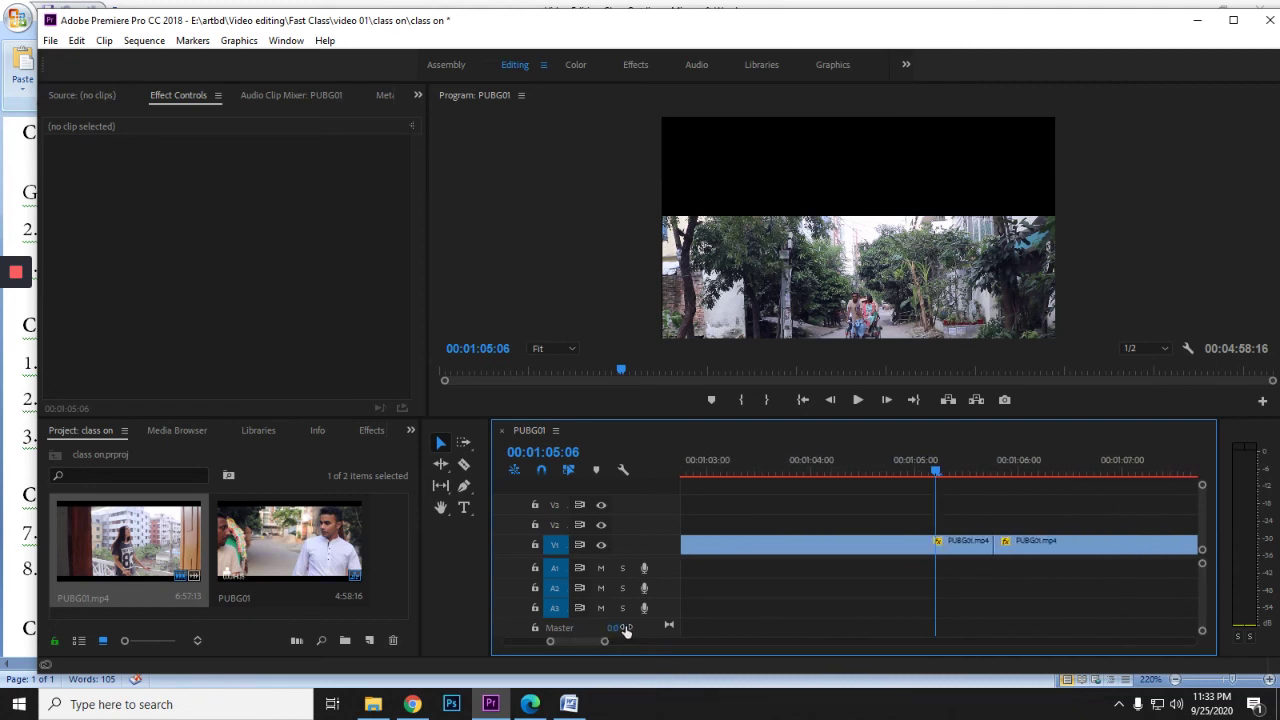
left_click(1000, 541)
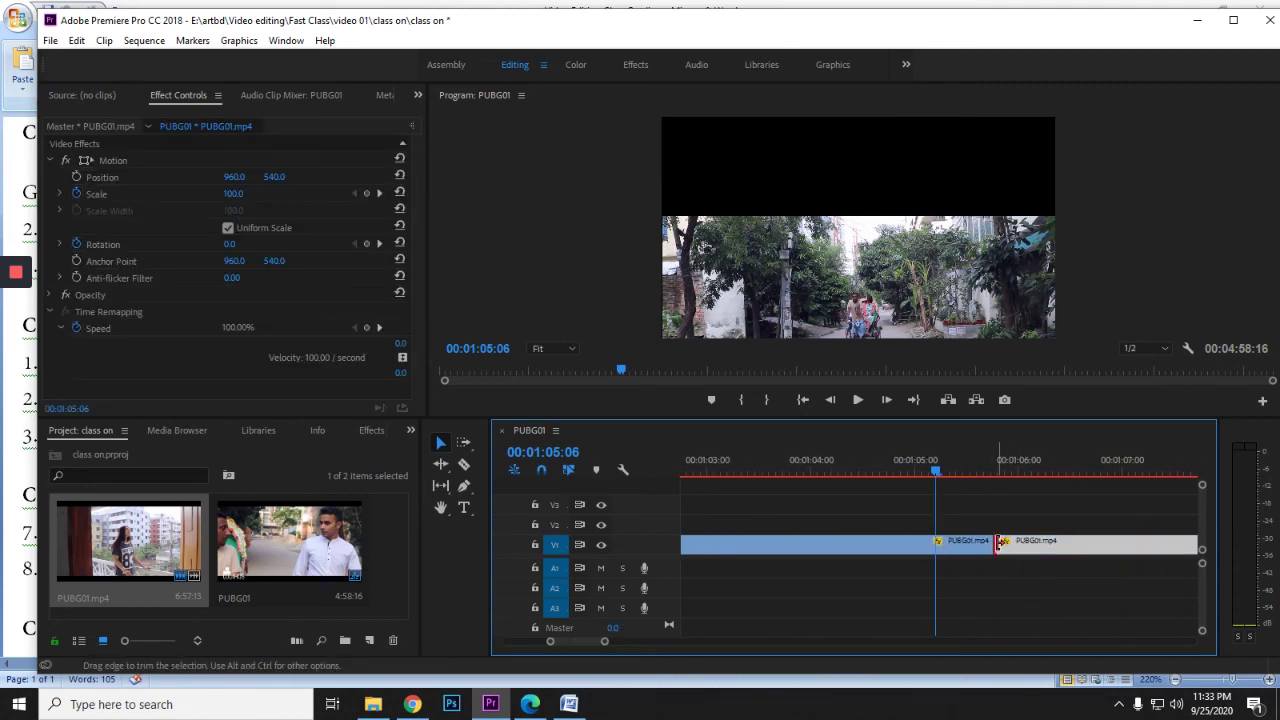
left_click_drag(1001, 542, 1003, 548)
left_click_drag(599, 642, 1138, 641)
left_click(1022, 567)
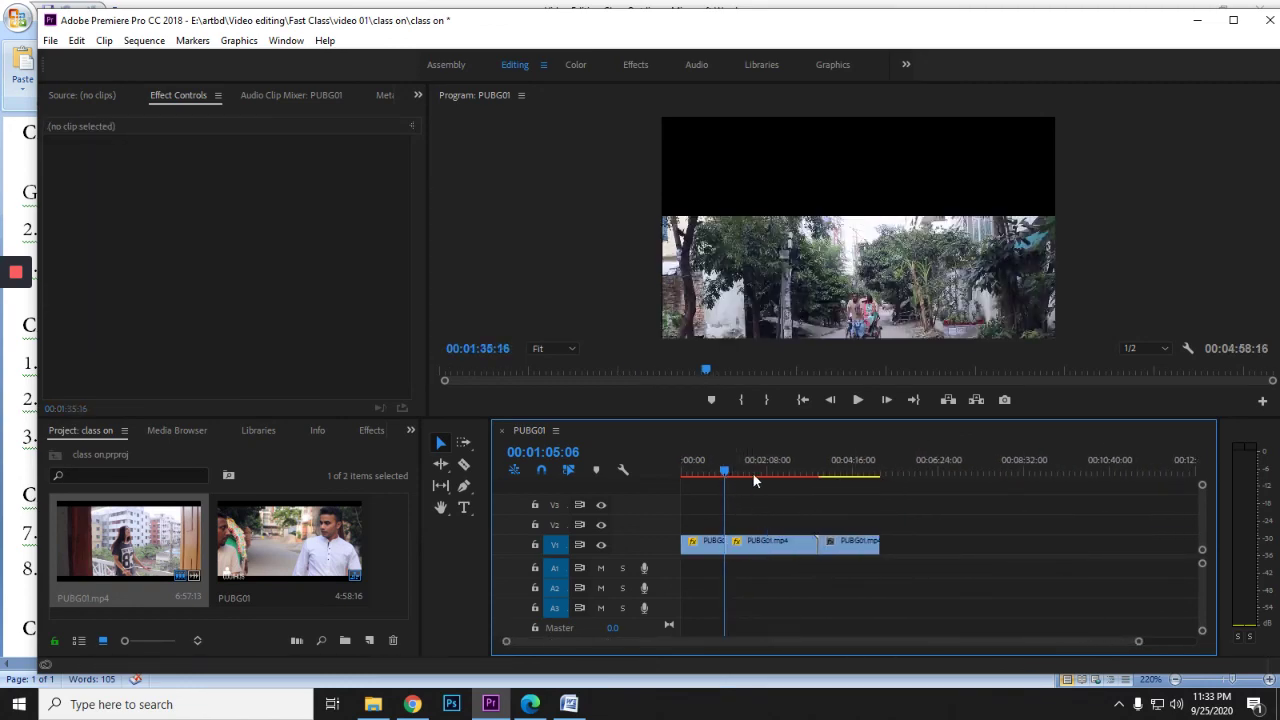
- Inspect the join between the first two clips again with the playhead at 00:01:05:03
left_click(765, 474)
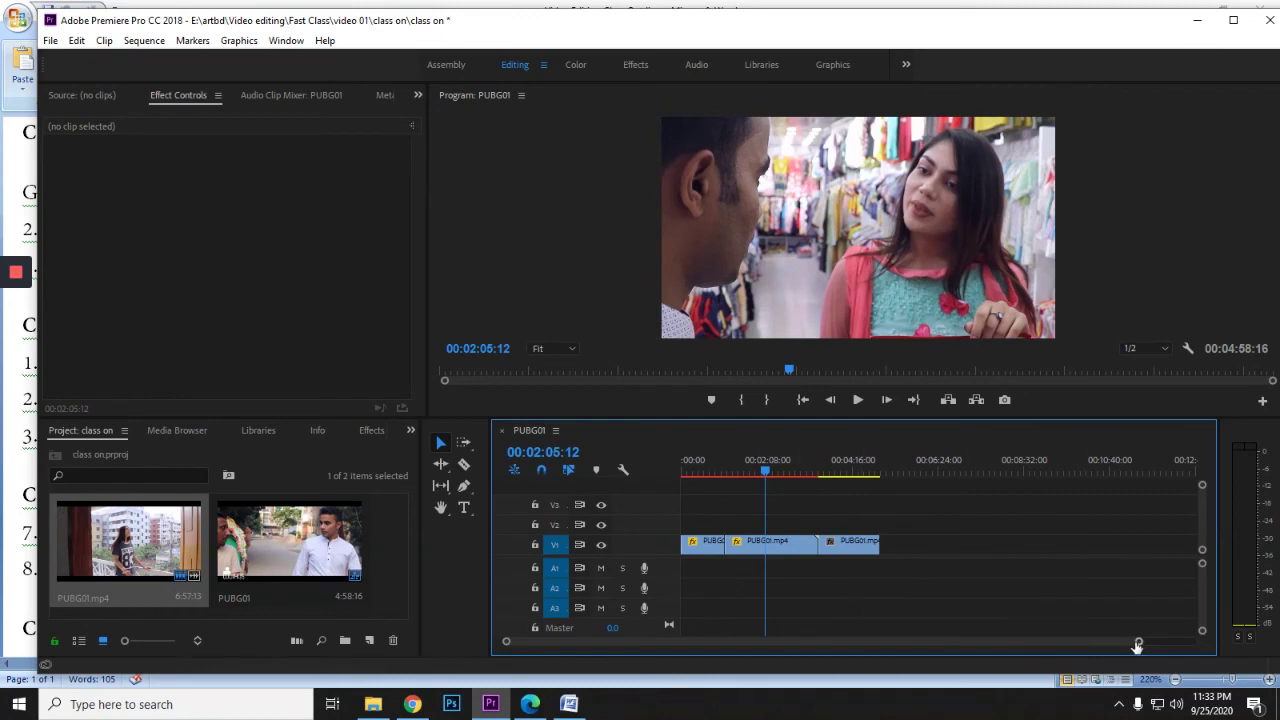
left_click_drag(1136, 642, 755, 641)
left_click(741, 464)
key("=")
key("=")
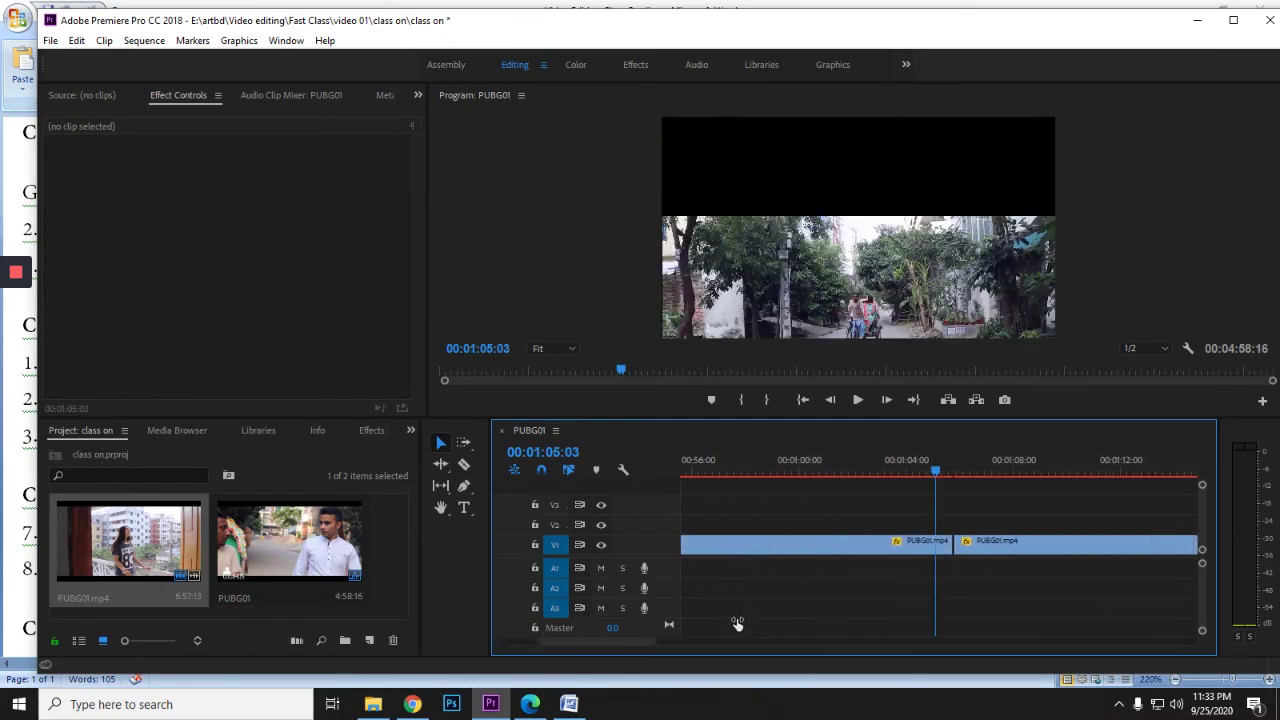
left_click_drag(648, 645, 1060, 661)
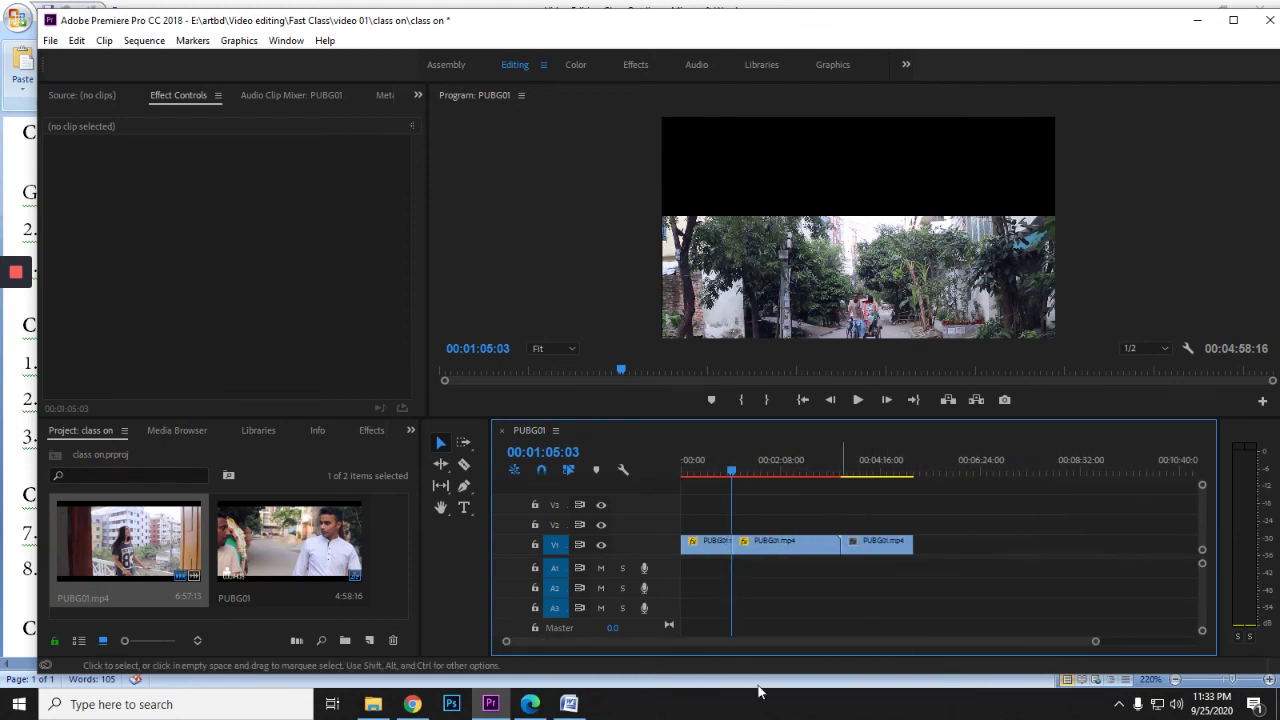
- Maximize the Premiere Pro window, check the class outline in the Word document, and return to Premiere Pro
left_click(1234, 22)
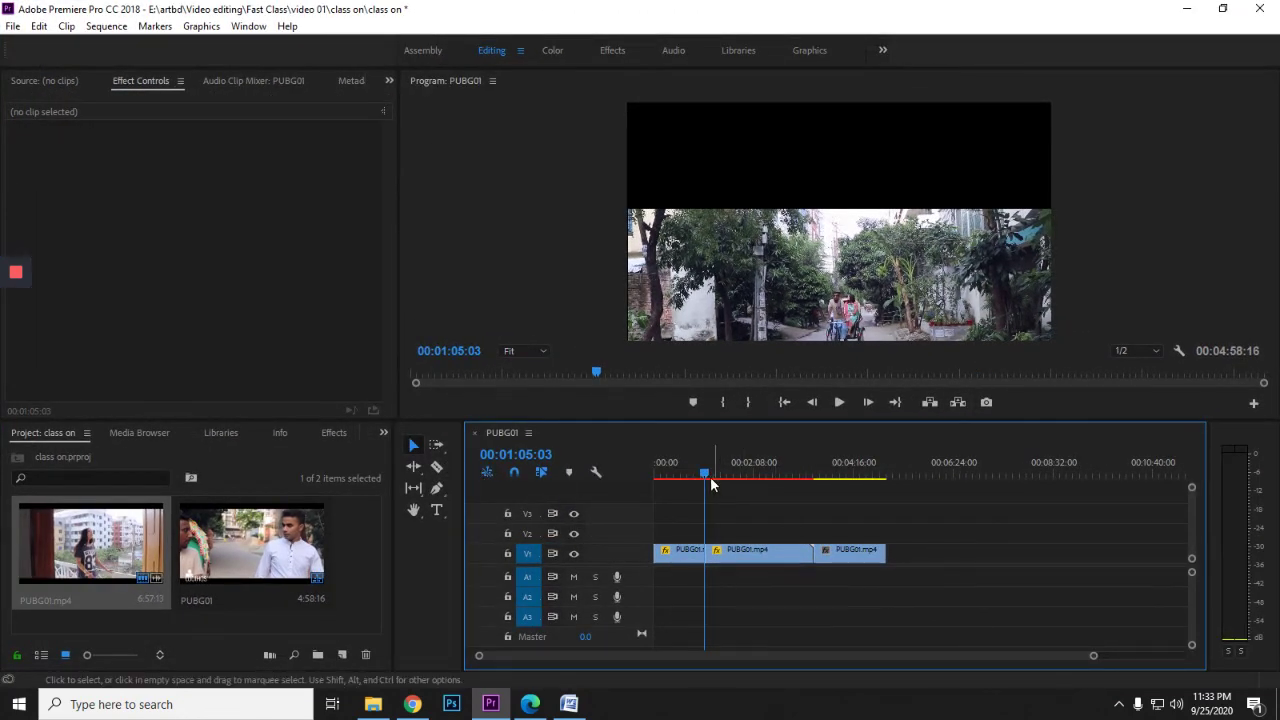
left_click(794, 476)
left_click(570, 704)
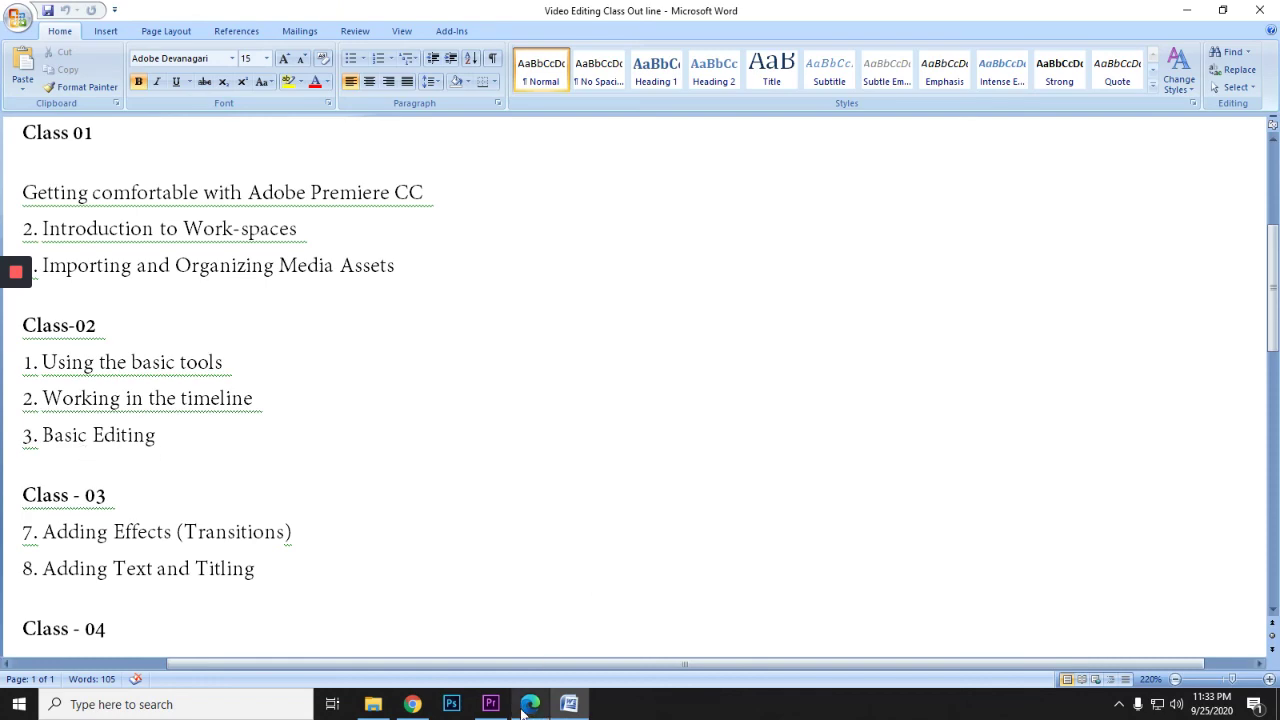
left_click(490, 704)
- Scrub the playhead into the third clip at 00:04:25:21
left_click_drag(745, 472, 861, 482)
left_click(823, 476)
left_click(777, 478)
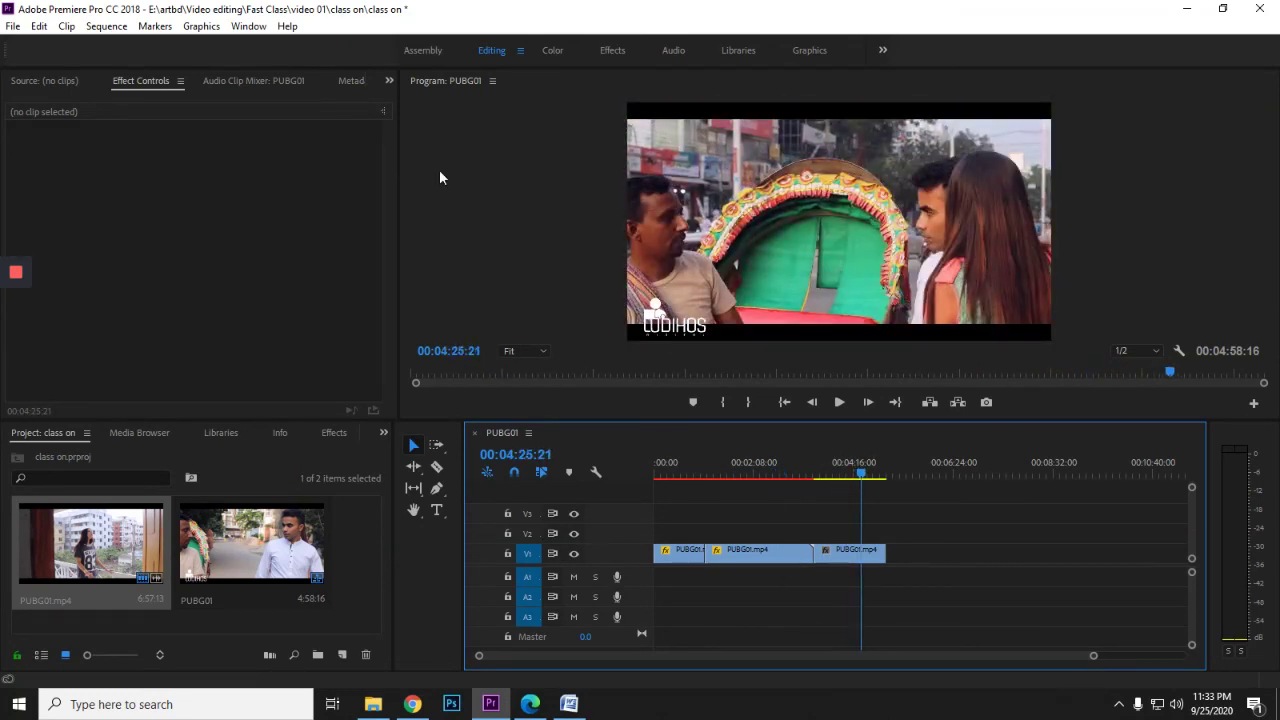
- Select all three clips on V1 and delete them from the PUBG01 sequence
left_click(253, 566)
left_click_drag(908, 591, 686, 553)
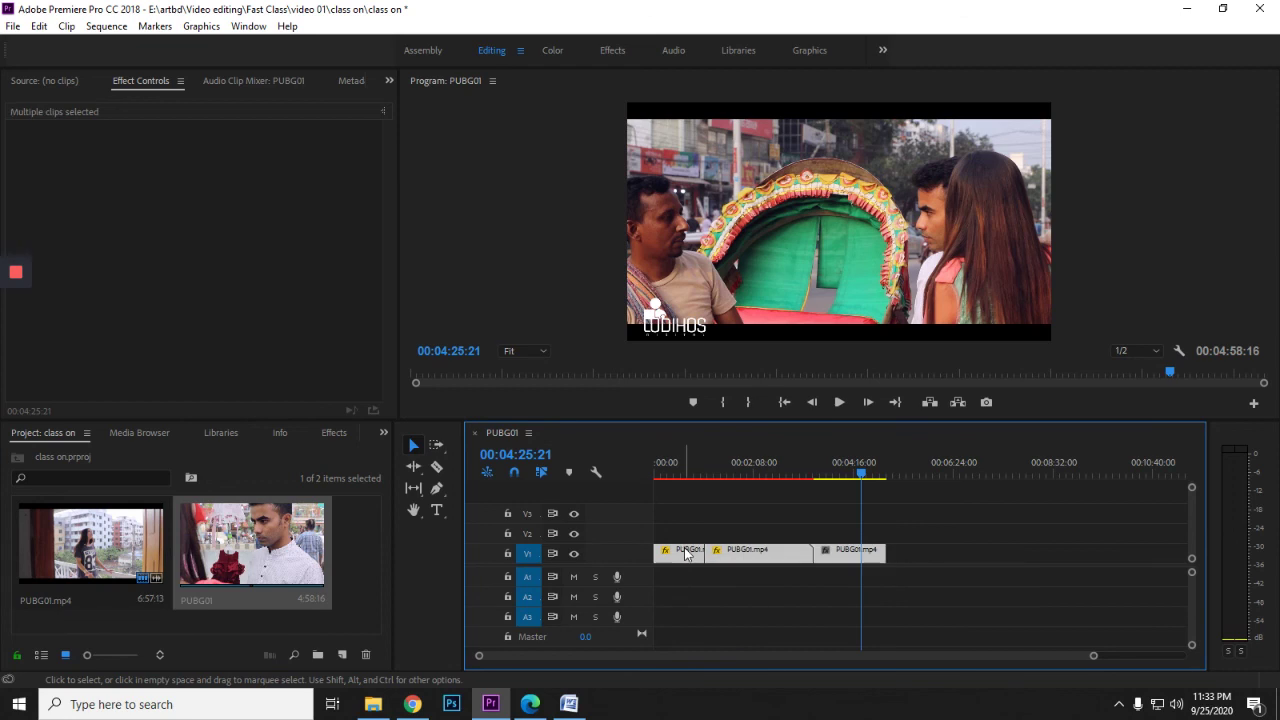
key("Delete")
- Deselect the project items and move the playhead along the empty sequence to 00:02:19:15
left_click(772, 470)
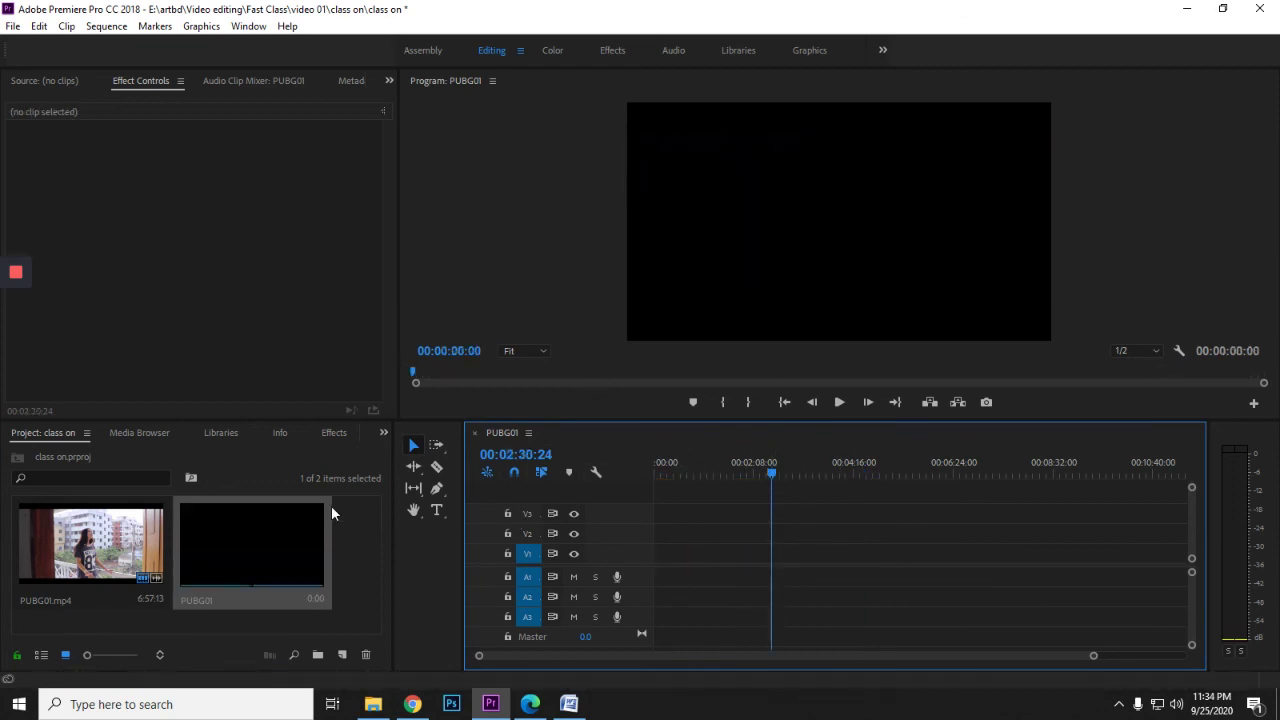
left_click_drag(764, 472, 699, 471)
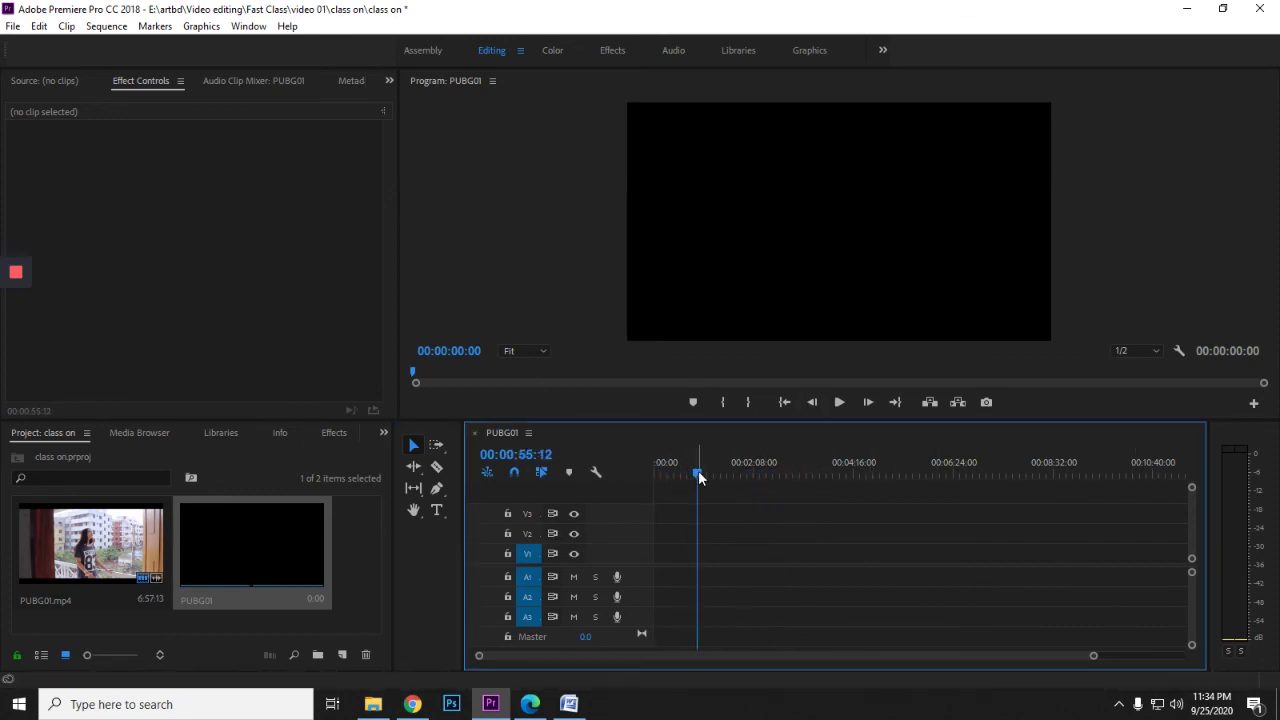
left_click_drag(699, 474, 736, 474)
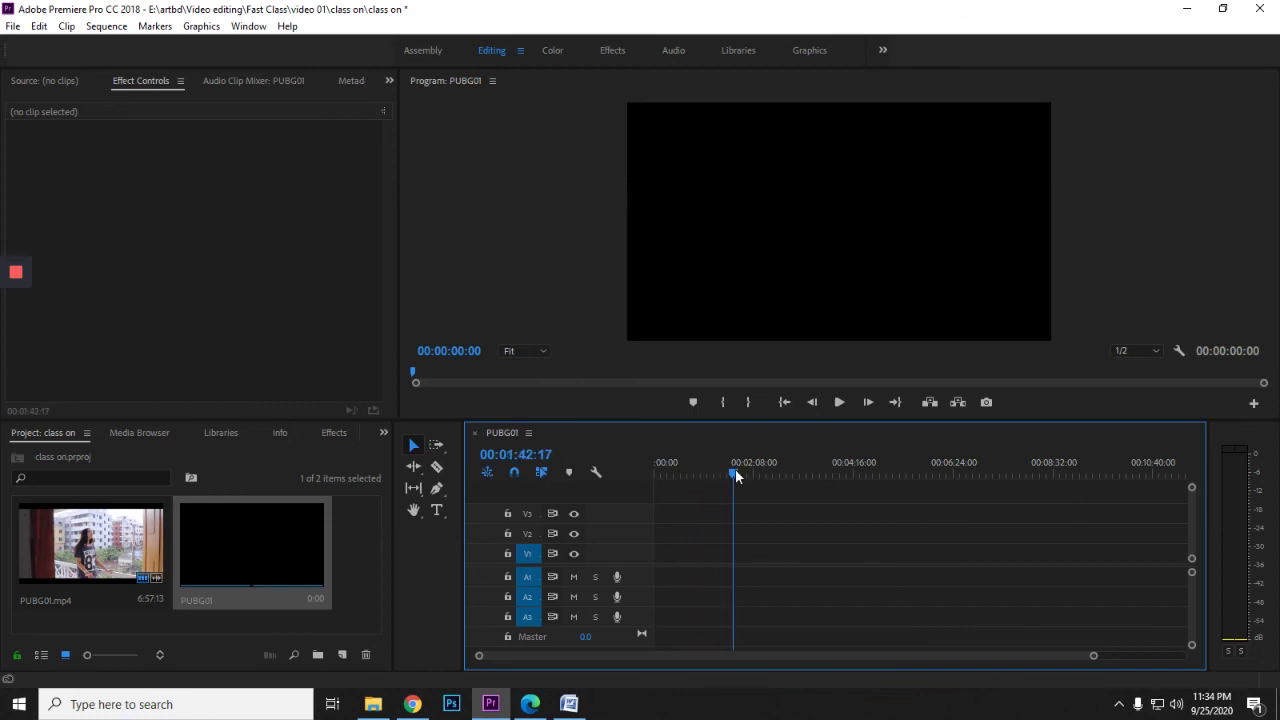
left_click(360, 570)
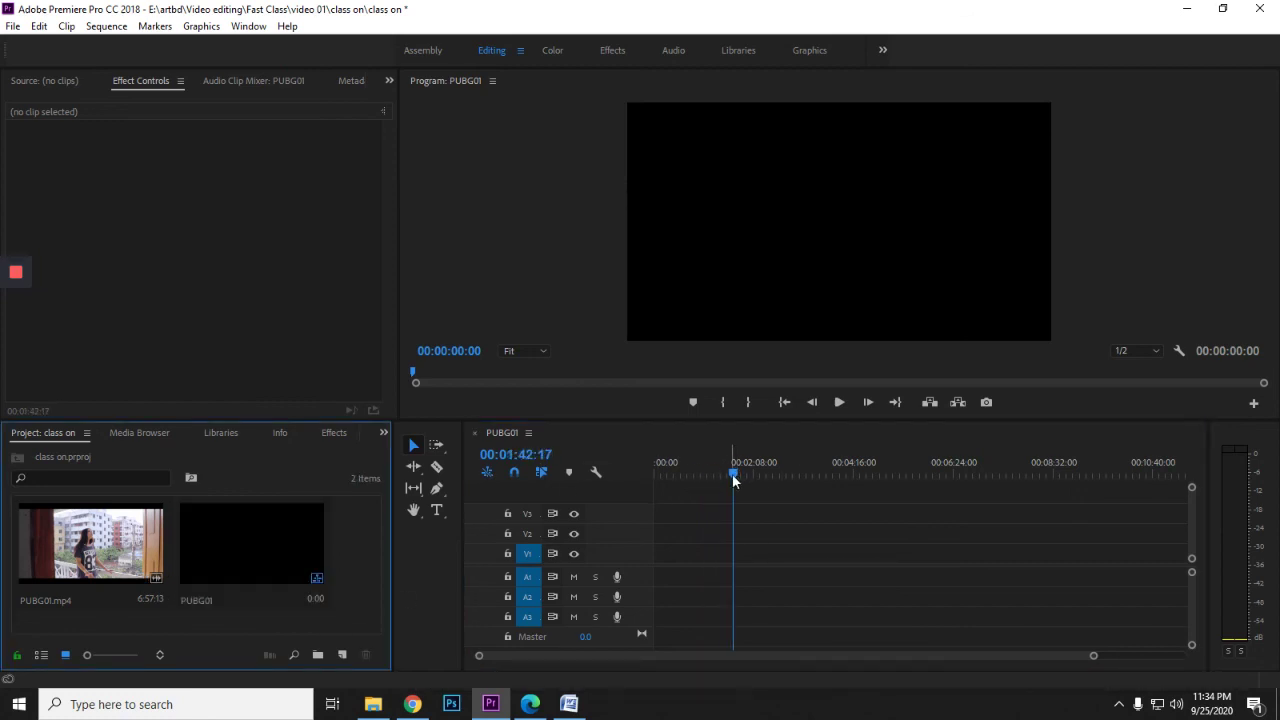
left_click_drag(733, 478, 765, 474)
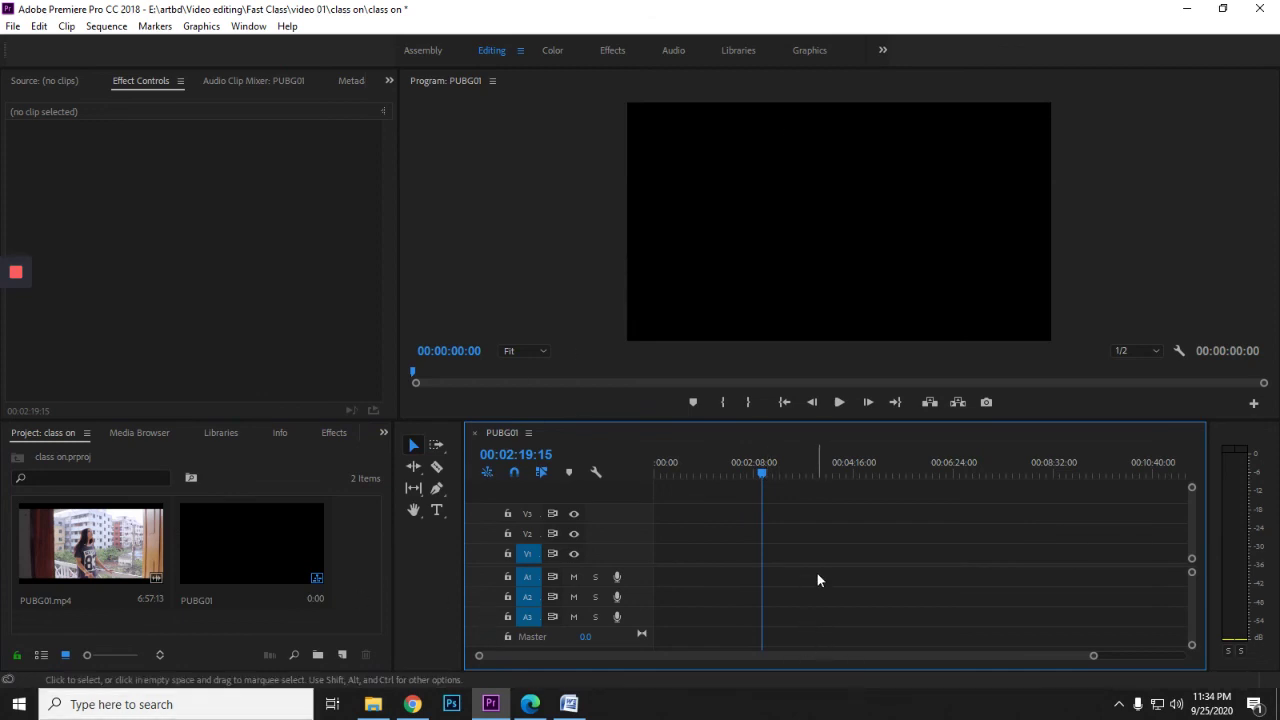
key("ctrl+s")
mouse_move(16, 282)
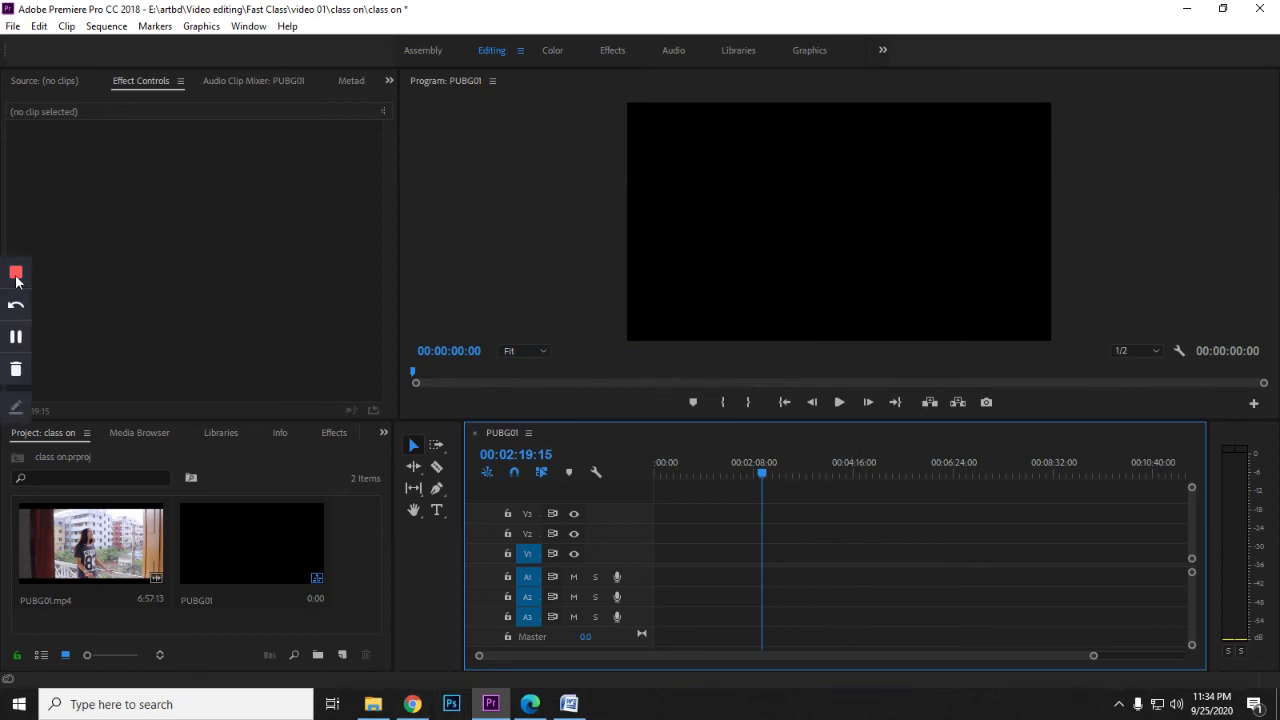